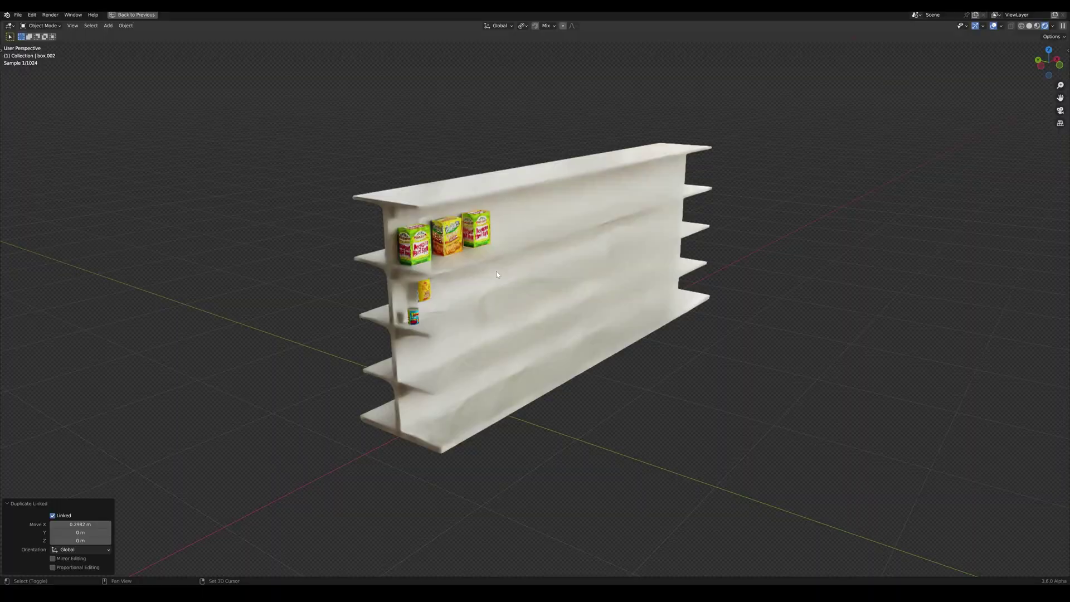
- Repeat the linked duplication of the cereal box along the top shelf at 0.2982 m spacing on X
key(shift+r)
key(shift+r)
key(shift+r)
key(shift+r)
key(shift+r)
key(shift+r)
key(shift+r)
key(shift+r)
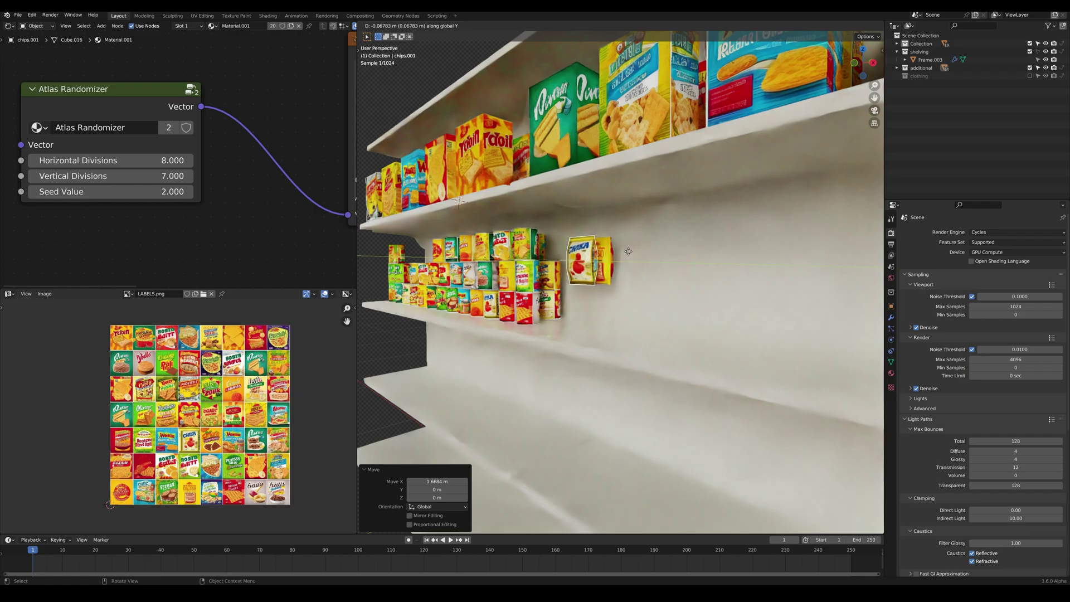
- Repeat the duplication of the chips bags along global Y to stack them in depth on the shelf below the cans
key(shift+r)
key(shift+r)
key(shift+r)
key(shift+r)
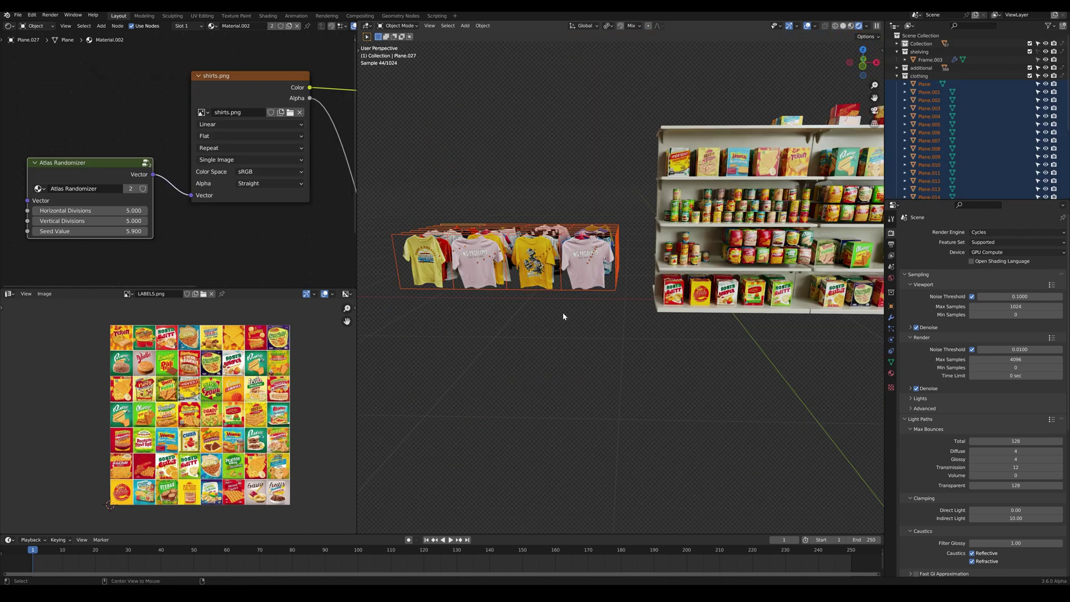
- Duplicate the selected group of shirt planes vertically along global Z
key(shift+d)
key(z)
click(563, 252)
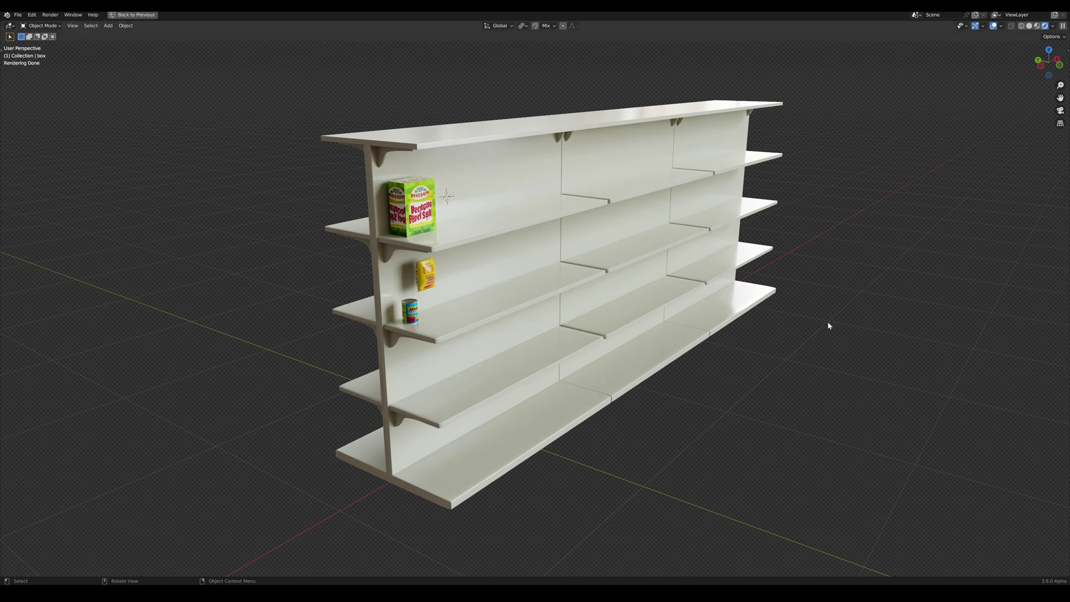
- Make a linked duplicate of the cereal box 0.2982 m along X on the top shelf
scroll(454, 251, down, 3)
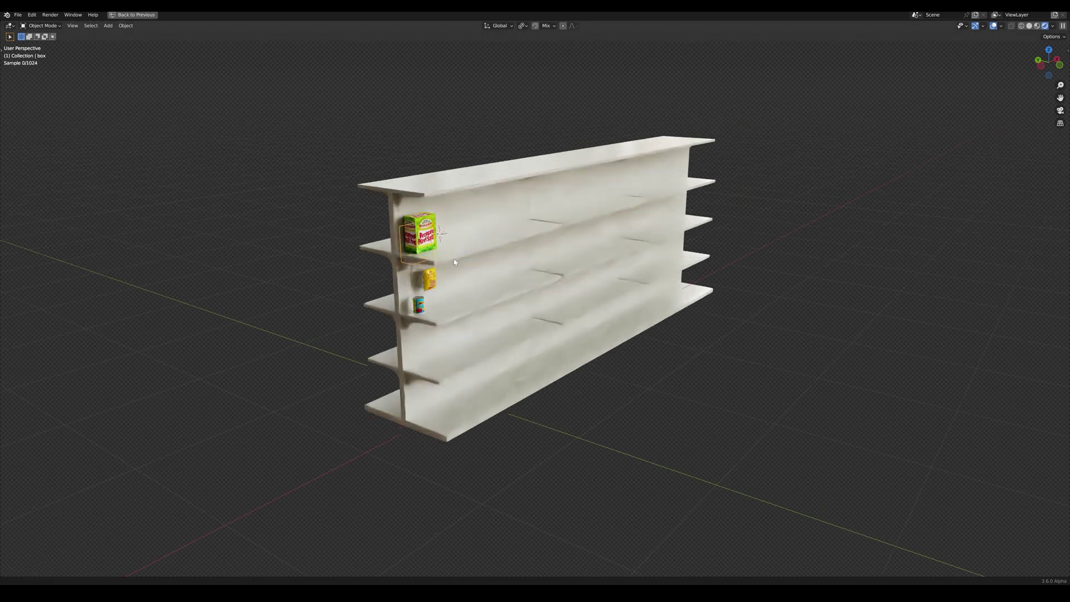
key(alt+d)
key(x)
click(489, 253)
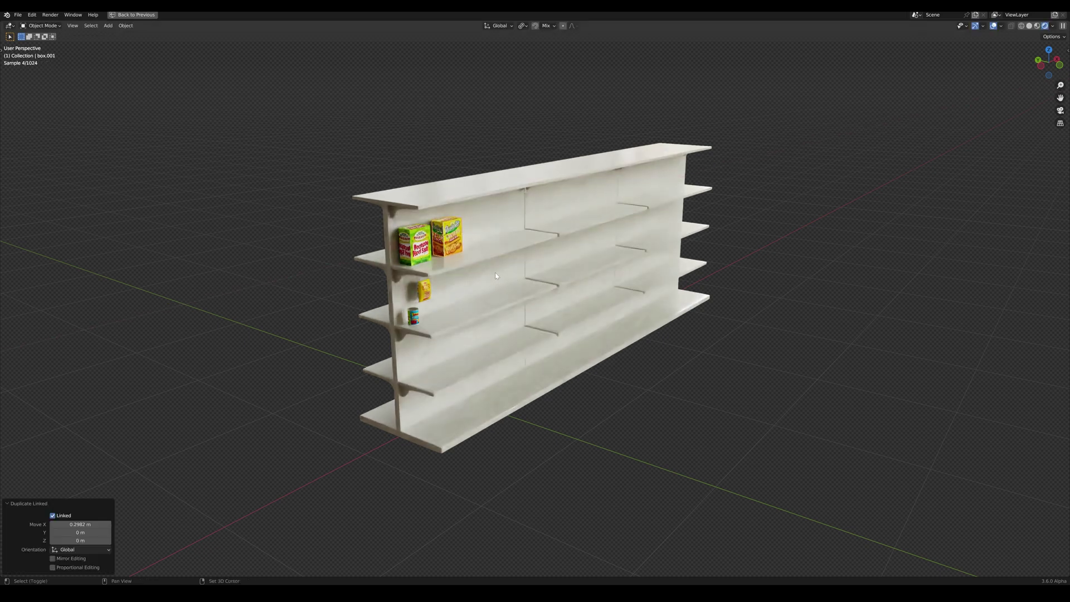
- Repeat the box duplication nine more times along the top shelf and clear the copies' rotation
key(shift+r)
key(shift+r)
key(shift+r)
key(shift+r)
key(shift+r)
key(shift+r)
key(shift+r)
key(shift+r)
key(shift+r)
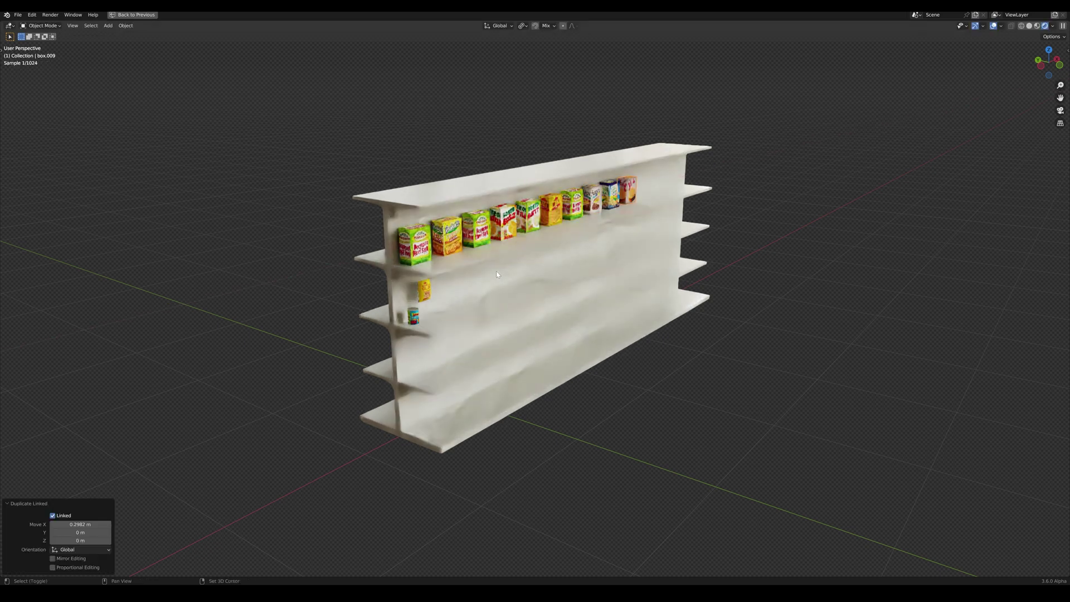
key(alt+r)
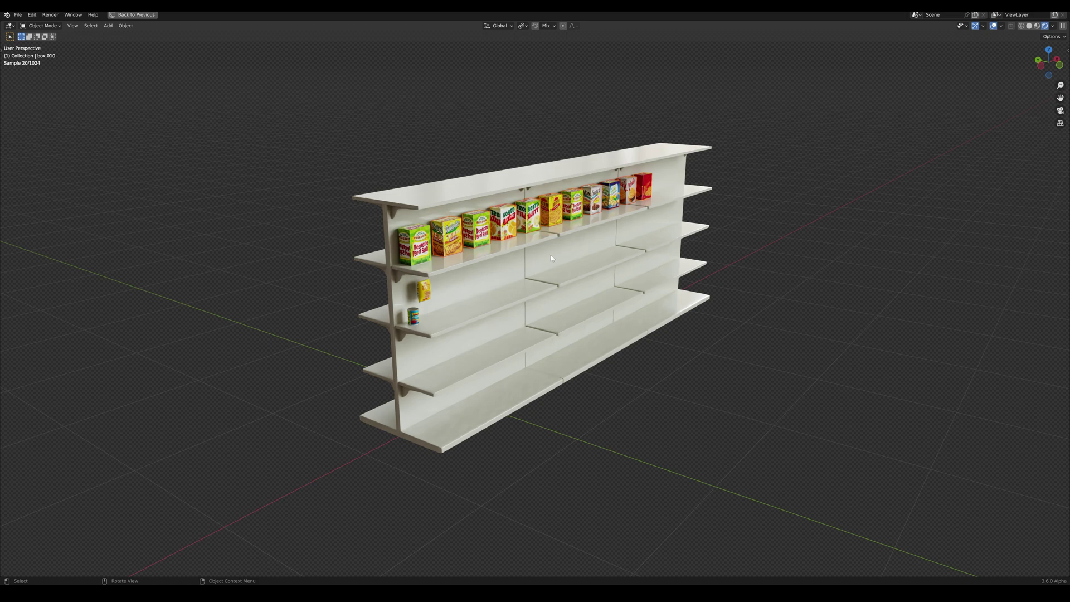
- Make linked duplicates of the box row straight down onto the three shelves below, spaced about 0.4 m apart
key(alt+d)
key(z)
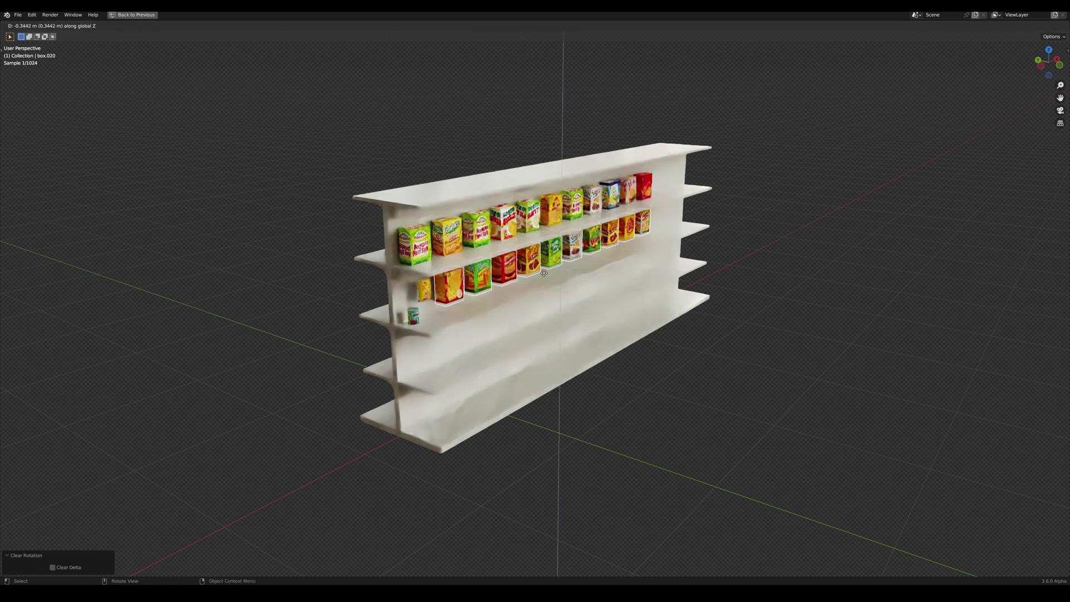
click(545, 277)
key(shift+r)
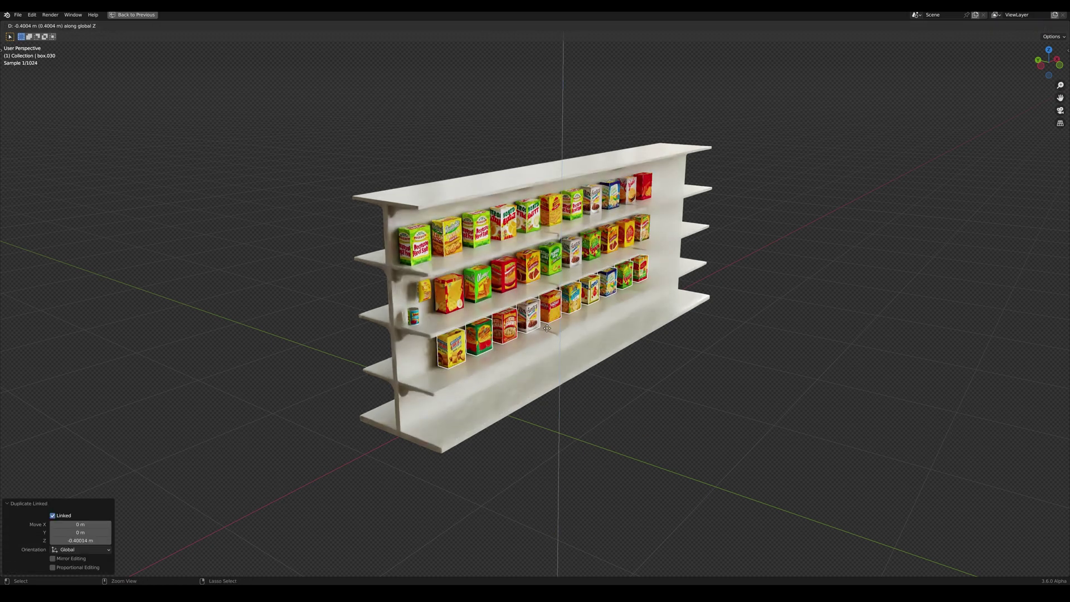
key(alt+d)
key(z)
click(560, 405)
click(561, 405)
- Duplicate the can sideways on its shelf, and duplicate both cans about 0.15 m toward the shelf's front
middle_drag(442, 307, 430, 330)
click(408, 311)
scroll(416, 317, up, 2)
key(shift+d)
key(shift+z)
click(478, 319)
shift+click(404, 312)
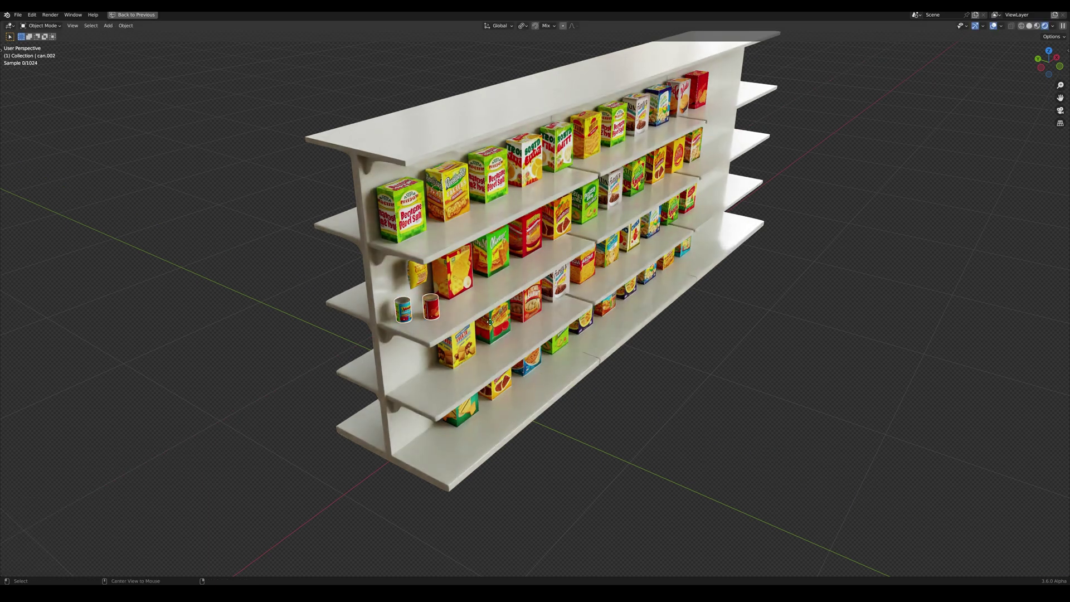
key(shift+d)
click(458, 297)
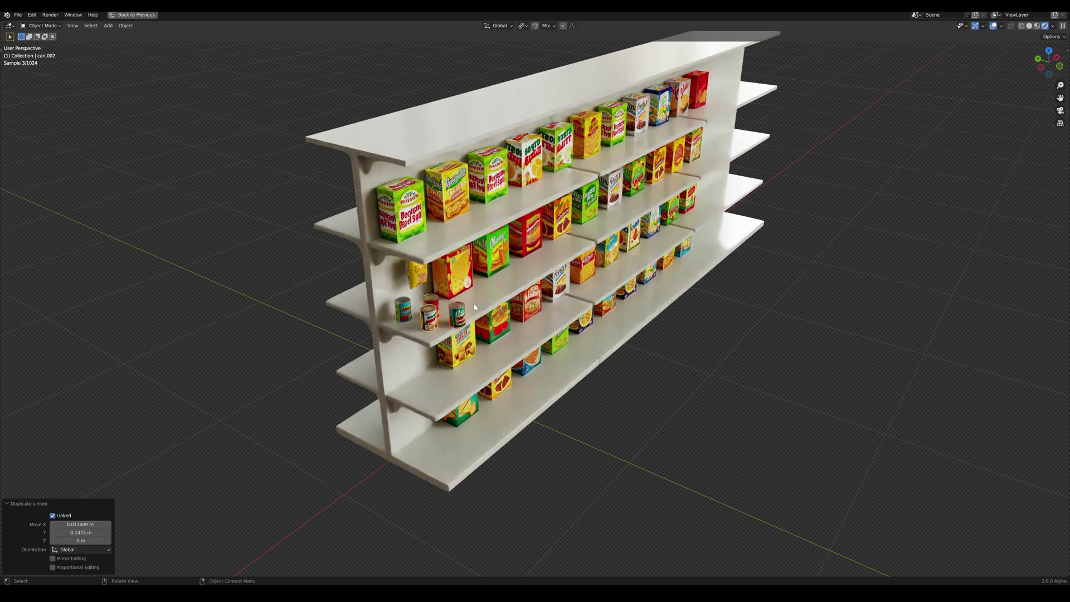
- Duplicate the chips bag about 0.075 m forward along Y, repeat it three more times, and deselect everything
click(418, 274)
scroll(417, 274, up, 3)
middle_drag(417, 274, 463, 276)
key(shift+d)
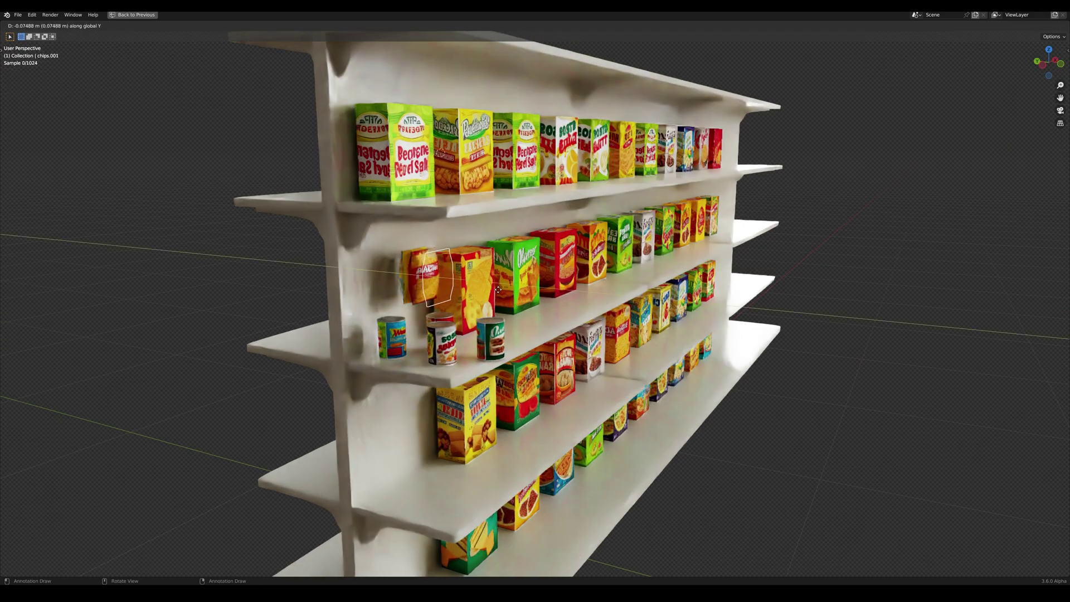
key(y)
click(497, 289)
key(shift+r)
key(shift+r)
key(shift+r)
key(alt+a)
- Delete all the duplicated cans, chips bags and boxes, keeping only the original box, bag and can
middle_drag(497, 288, 580, 226)
drag(582, 224, 421, 406)
key(Delete)
middle_drag(421, 406, 311, 328)
scroll(311, 328, down, 8)
key(KP_1)
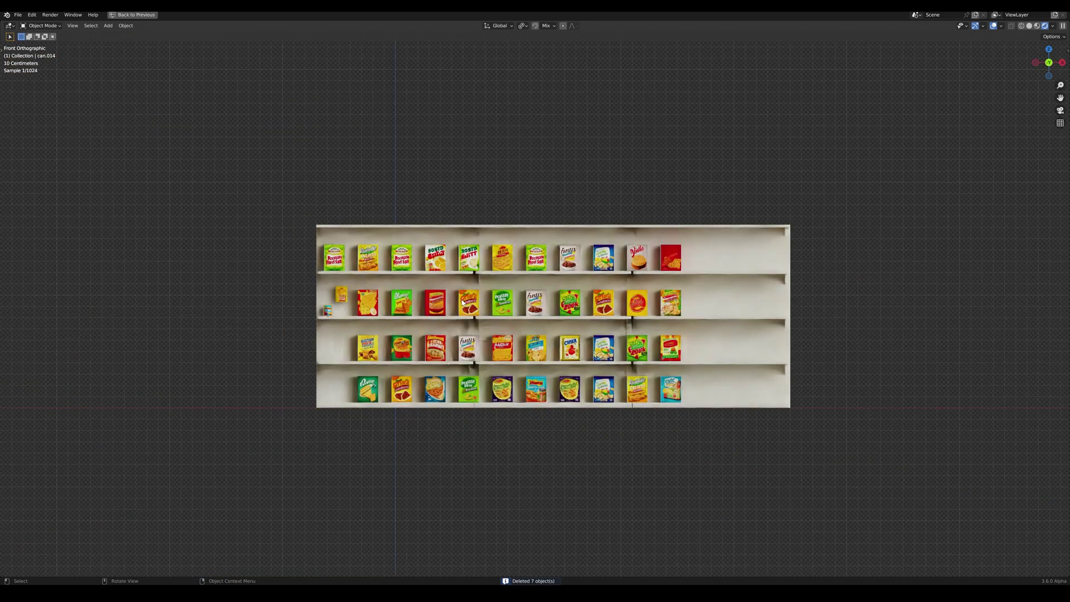
drag(760, 195, 371, 478)
key(Delete)
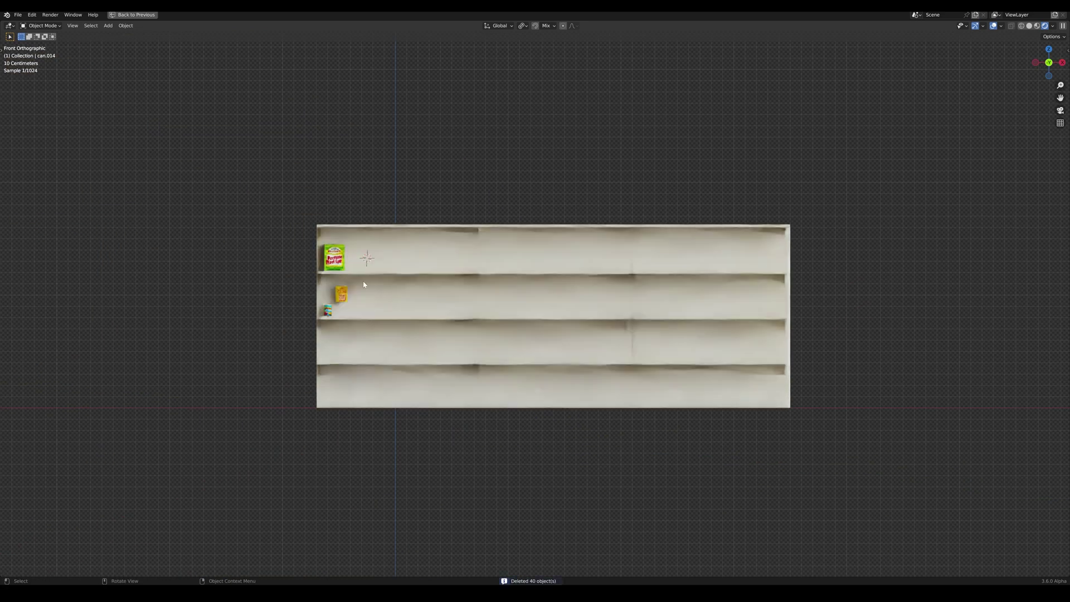
- Restore the multi-editor layout from the maximized 3D view and bring the can's metal material nodes into view
scroll(346, 281, up, 2)
middle_drag(347, 280, 472, 277)
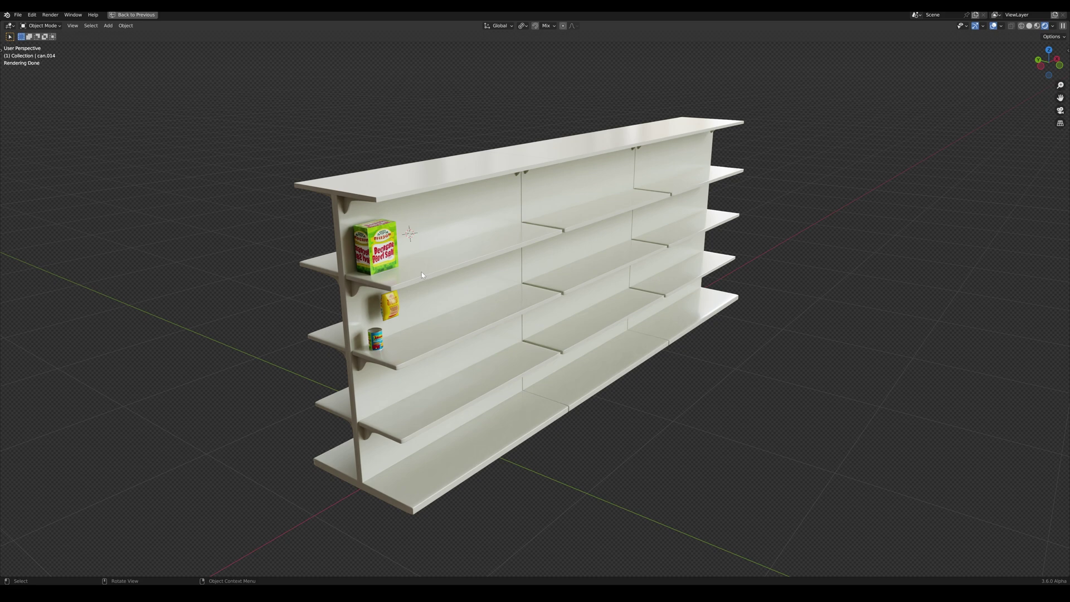
key(ctrl+space)
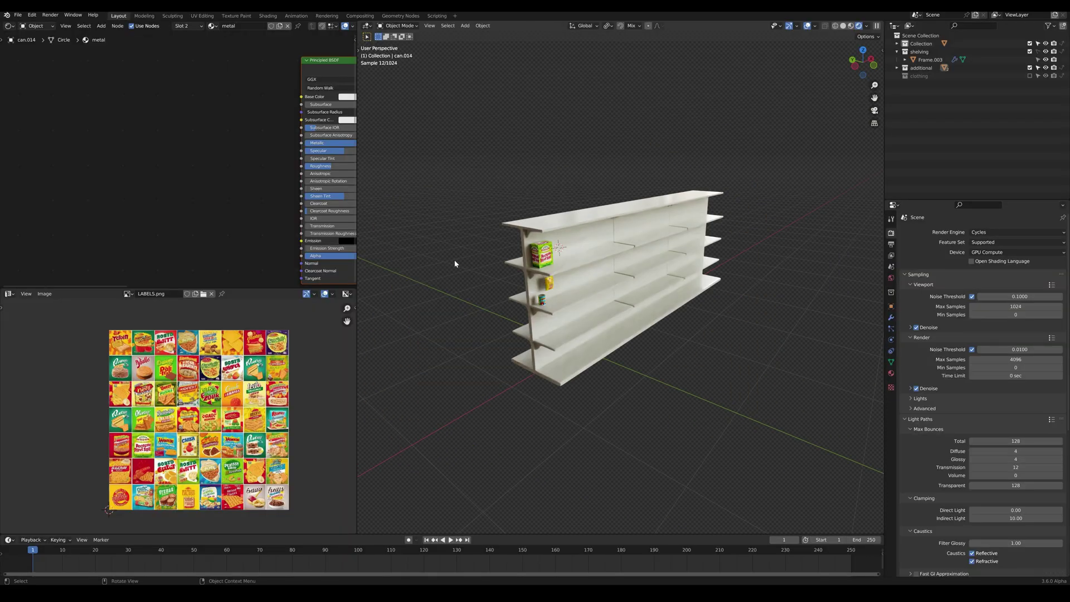
middle_drag(271, 162, 58, 143)
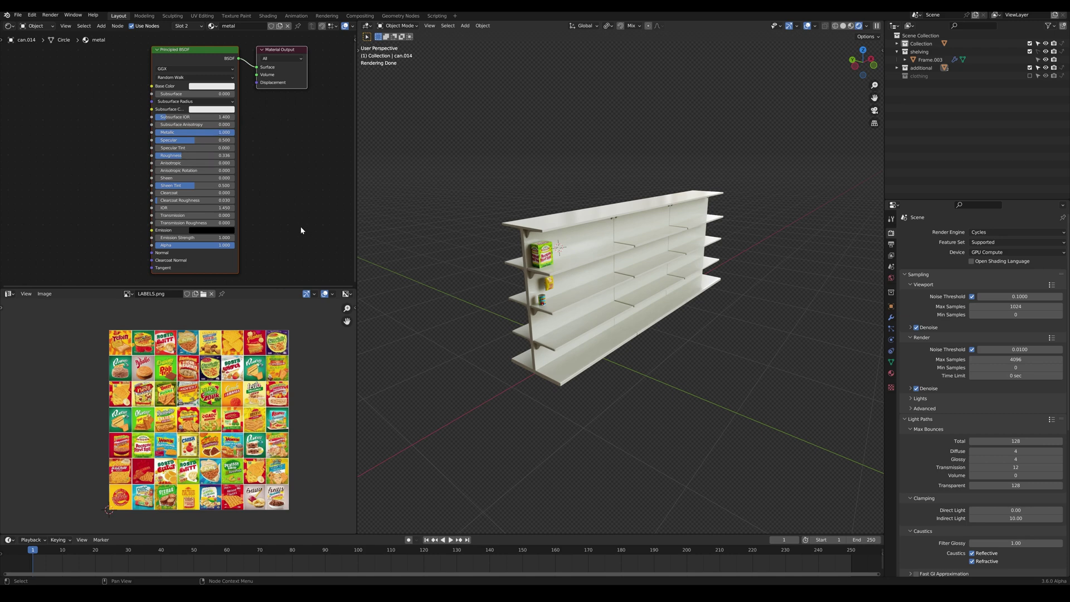
scroll(620, 289, up, 3)
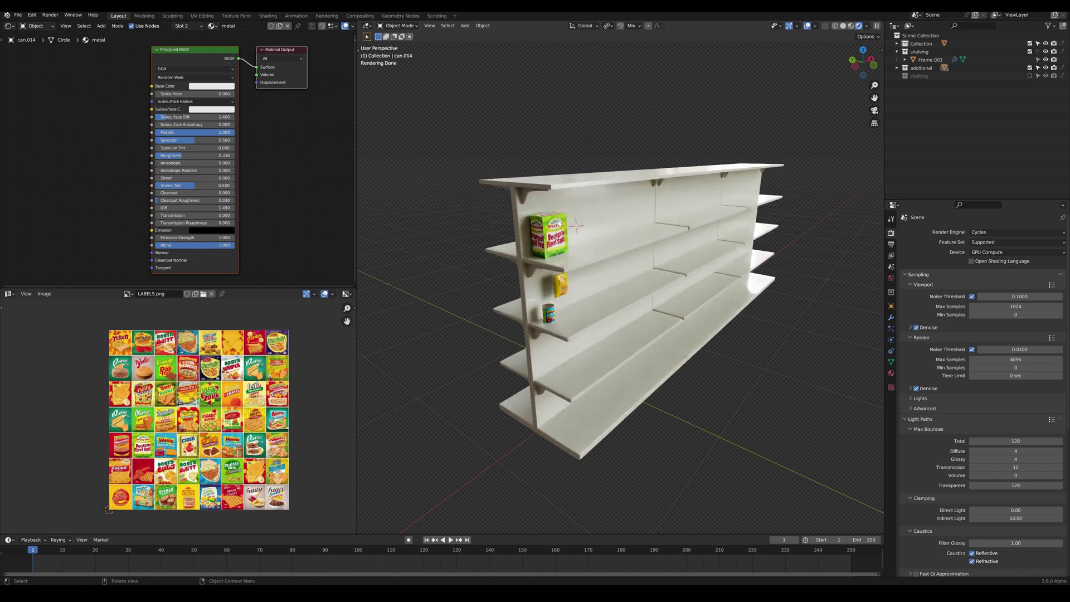
- Switch the viewport to Solid shading and select the cereal box on the top shelf
key(z)
click(562, 238)
scroll(562, 238, up, 3)
click(534, 212)
middle_drag(533, 212, 557, 199)
scroll(534, 219, up, 2)
scroll(593, 207, up, 3)
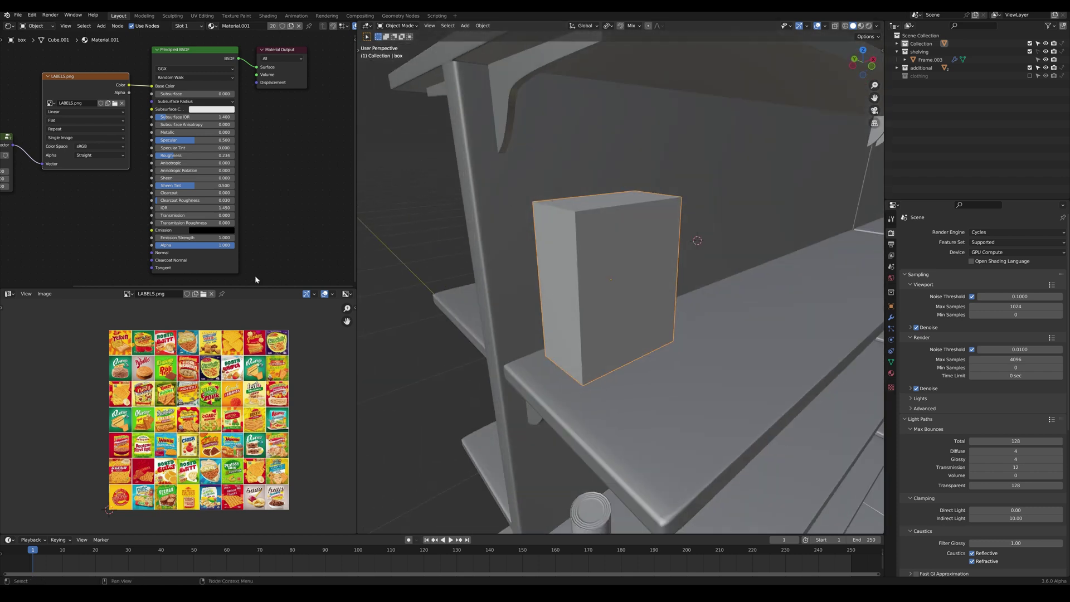
- Disconnect the Atlas Randomizer from the LABELS.png texture node's Vector input and spread the two nodes apart
middle_drag(60, 113, 164, 163)
drag(198, 131, 200, 113)
middle_drag(100, 178, 190, 154)
drag(183, 161, 149, 116)
drag(236, 171, 218, 185)
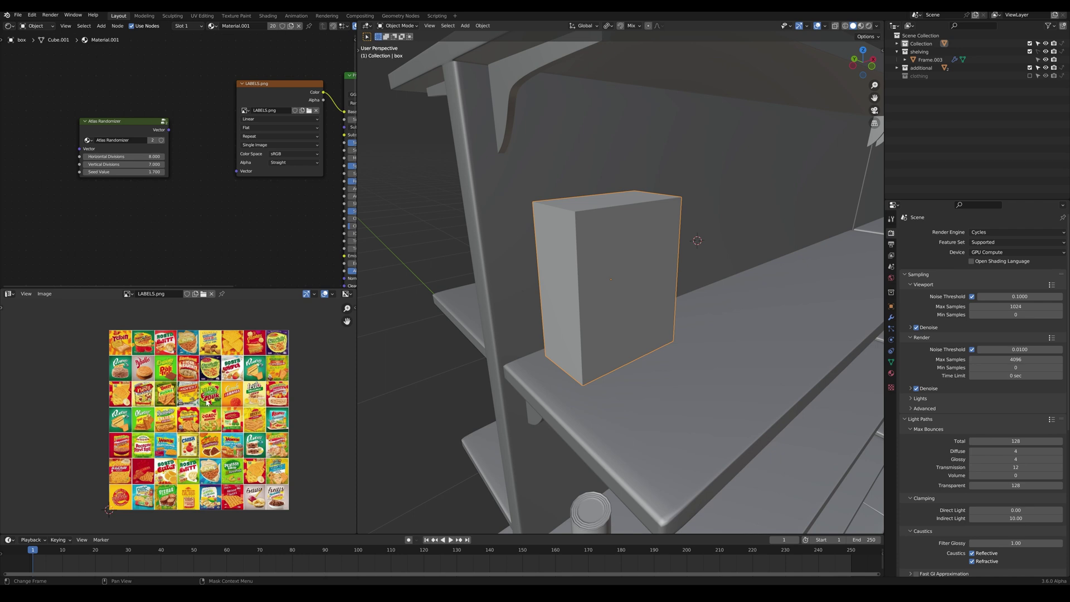
- Examine the LABELS.png atlas as a whole and the grid arrangement of its product labels
middle_drag(192, 408, 180, 406)
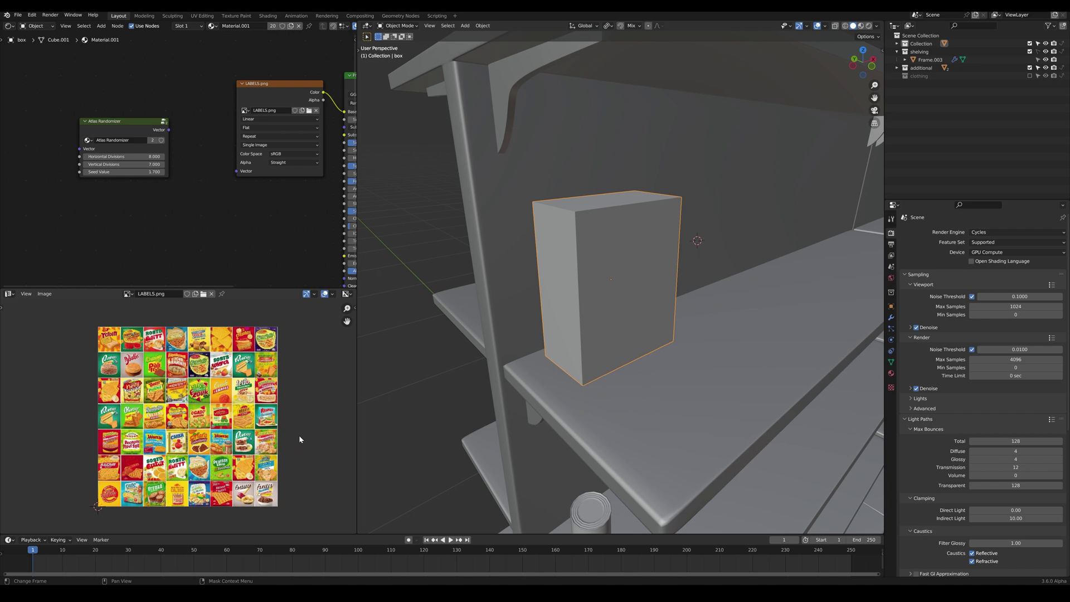
middle_drag(302, 426, 292, 399)
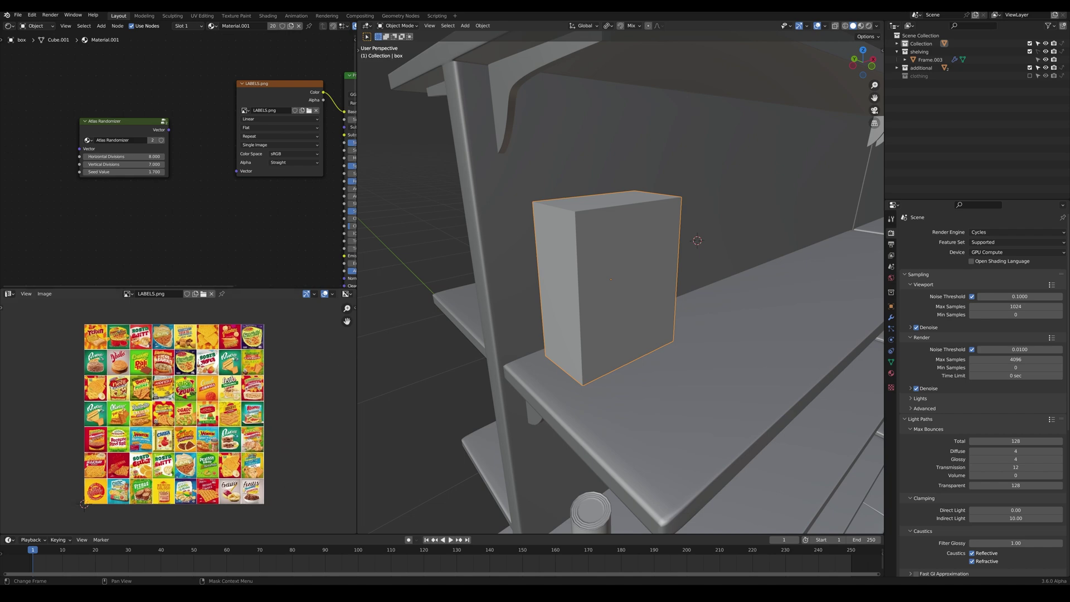
scroll(185, 360, up, 6)
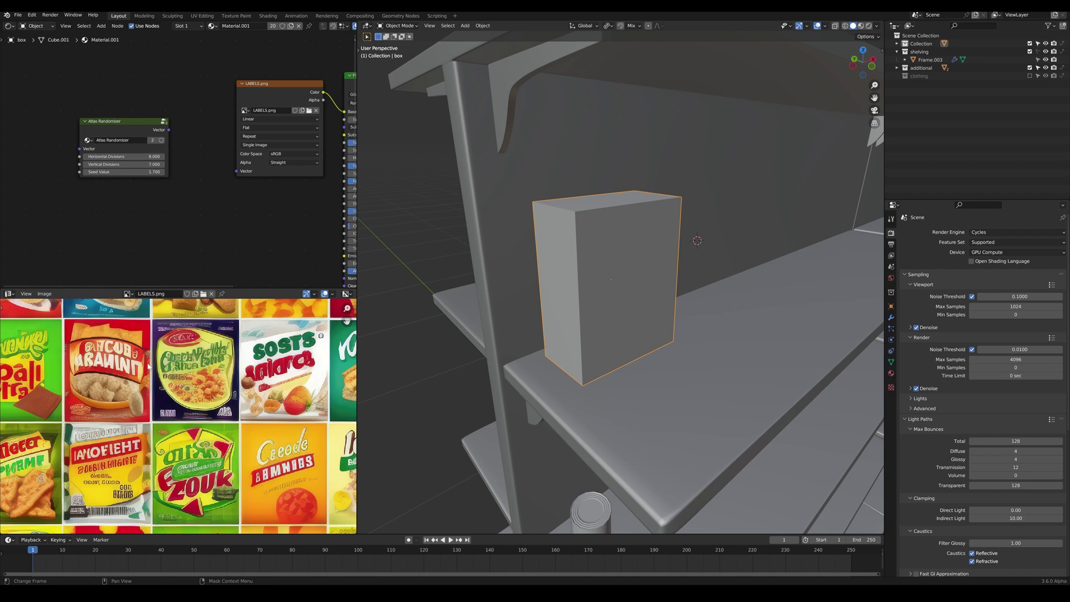
middle_drag(128, 377, 198, 383)
scroll(198, 374, down, 5)
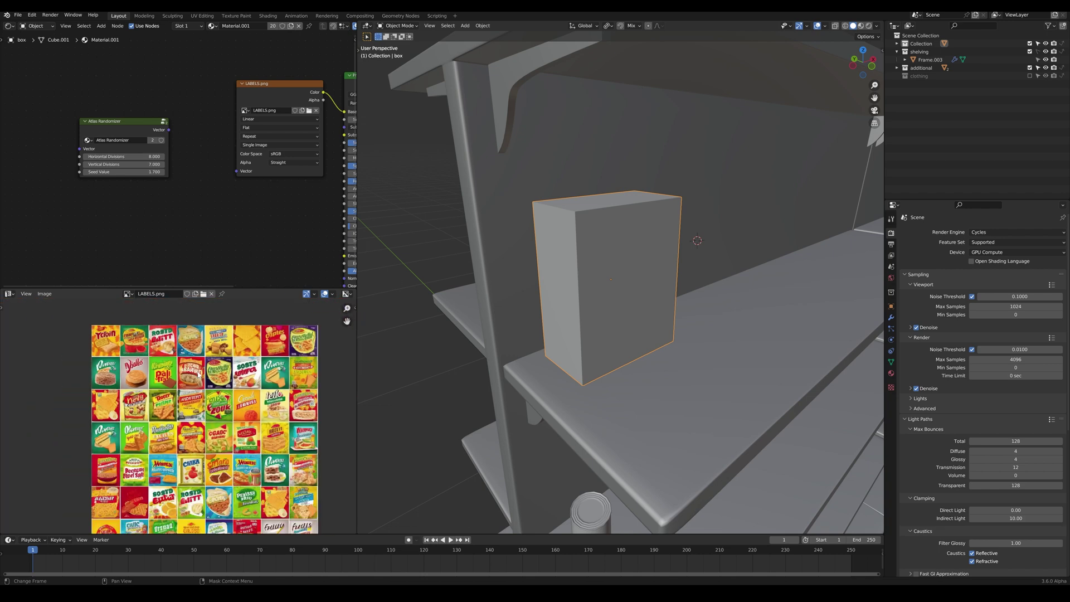
middle_drag(217, 423, 195, 410)
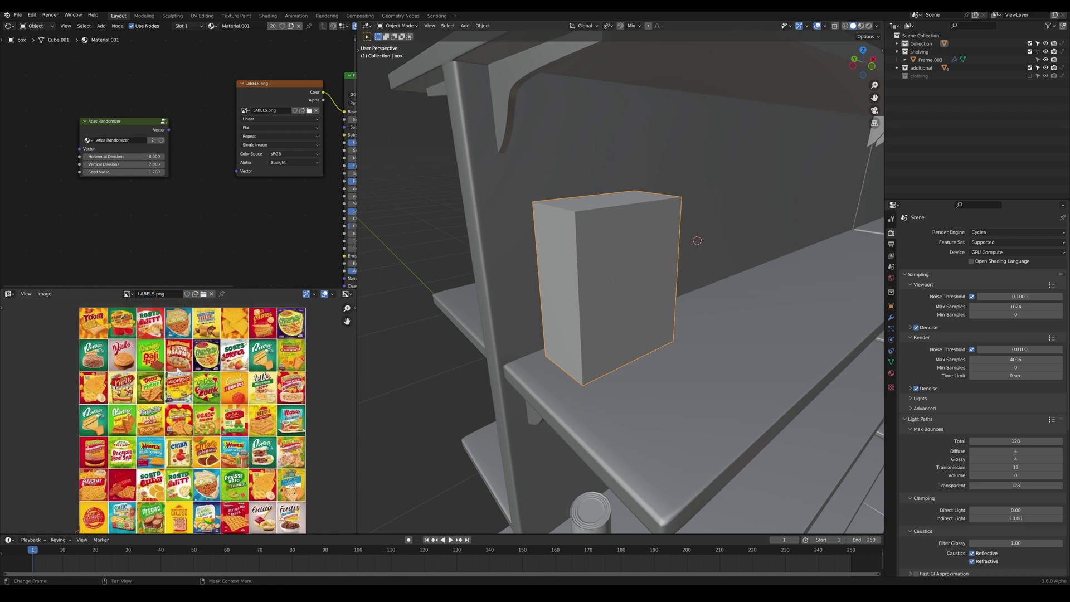
scroll(178, 370, up, 3)
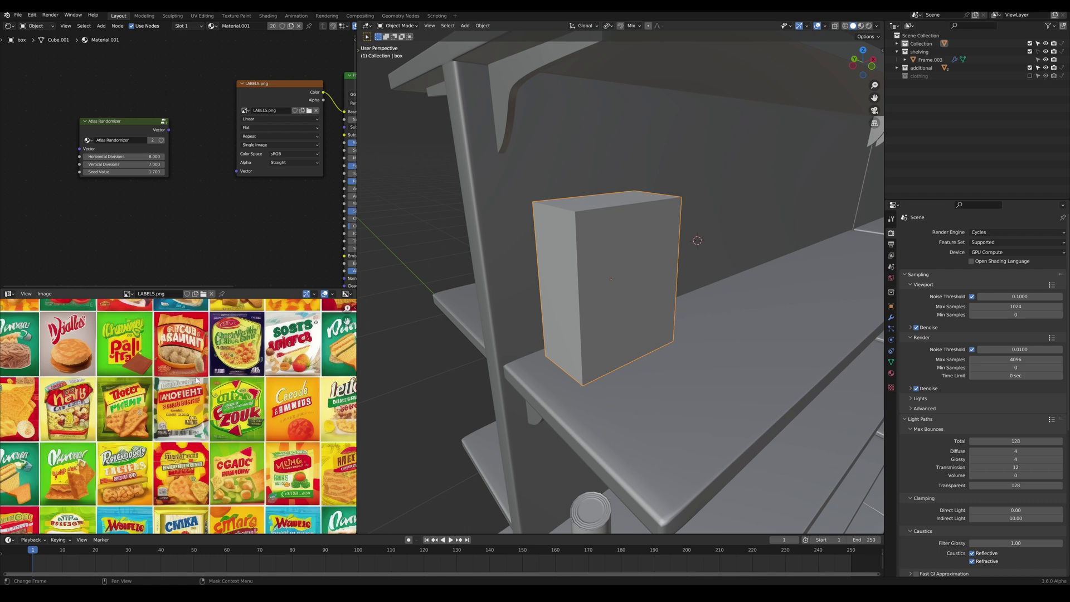
scroll(197, 381, down, 5)
scroll(192, 368, up, 3)
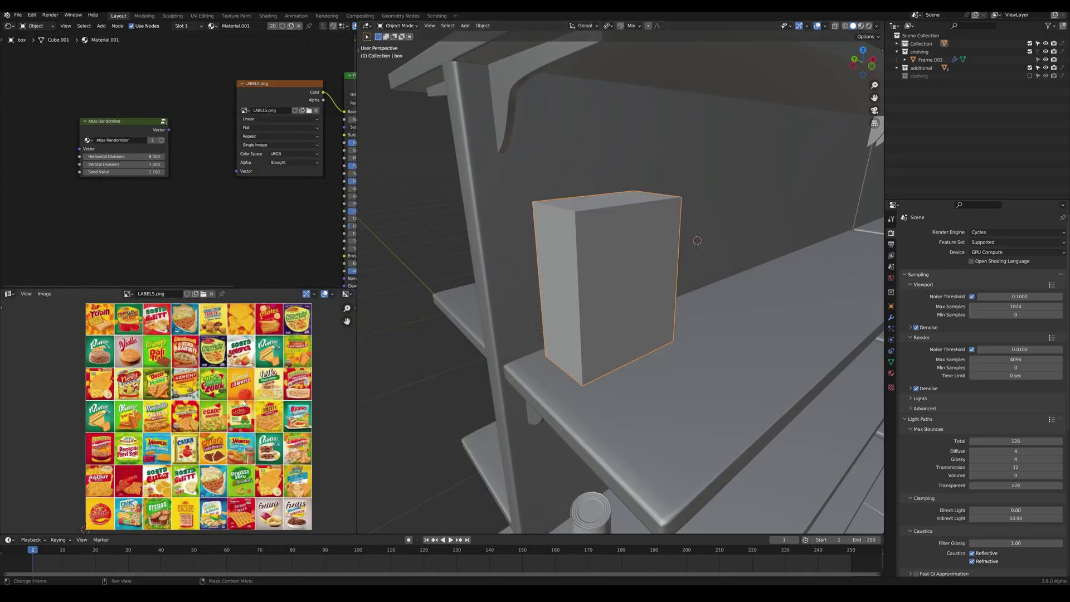
- Inspect individual product labels in the atlas close up, and return to the overview of the grid
scroll(214, 367, up, 7)
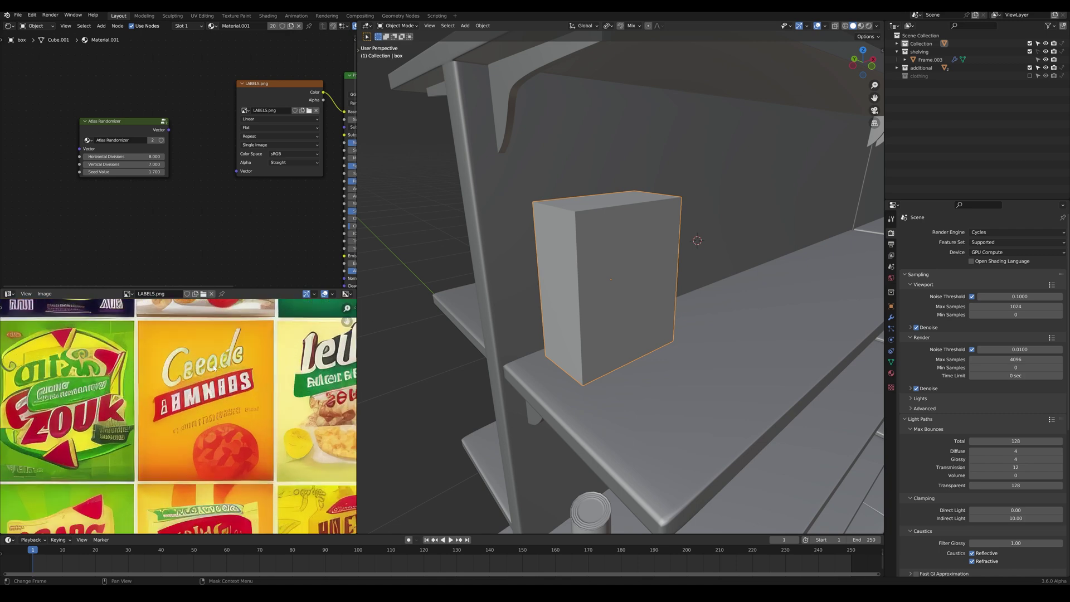
middle_drag(240, 457, 168, 332)
middle_drag(6, 413, 207, 371)
scroll(208, 373, up, 1)
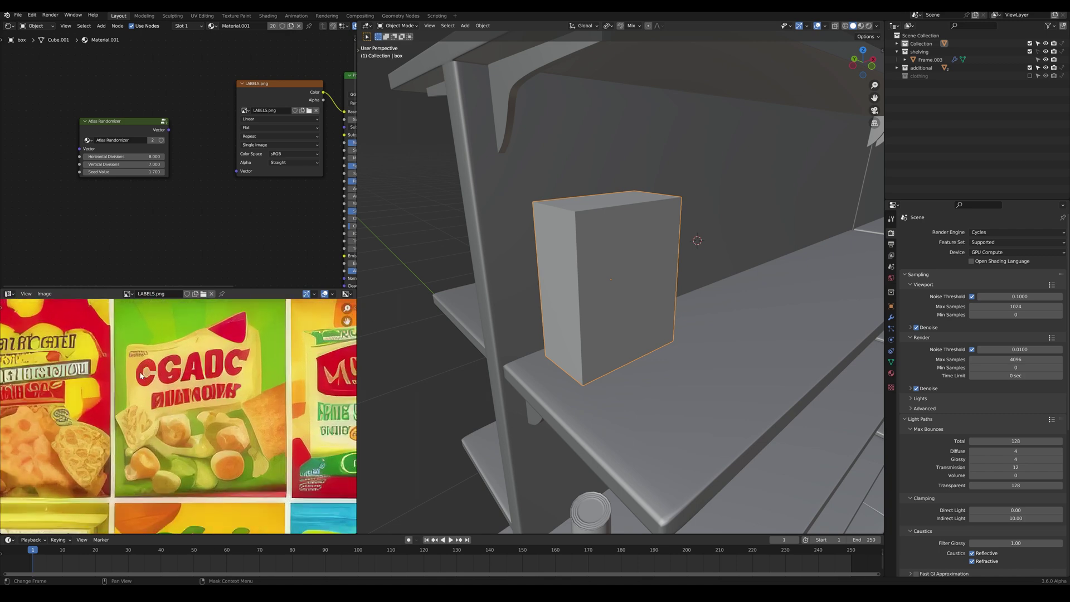
middle_drag(191, 428, 175, 381)
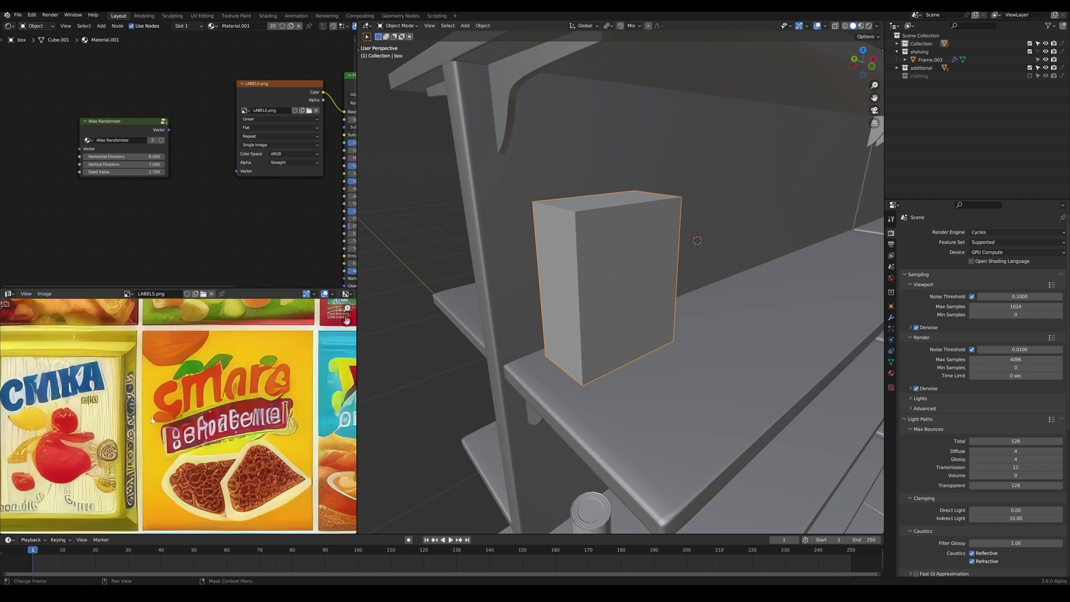
scroll(151, 420, down, 3)
scroll(160, 378, down, 4)
middle_drag(160, 378, 165, 414)
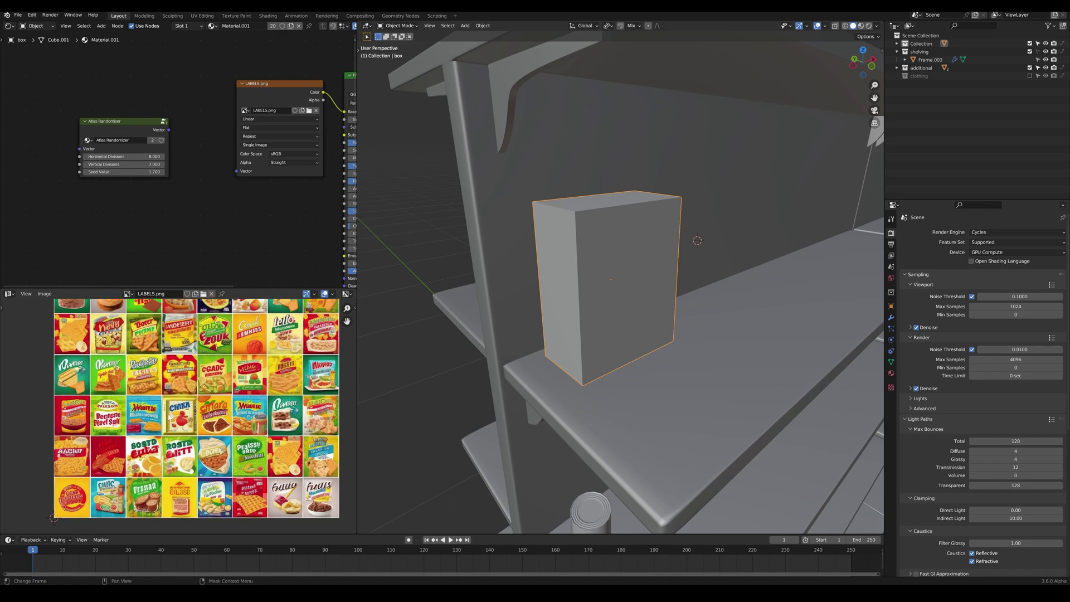
scroll(202, 372, down, 1)
middle_drag(202, 372, 191, 404)
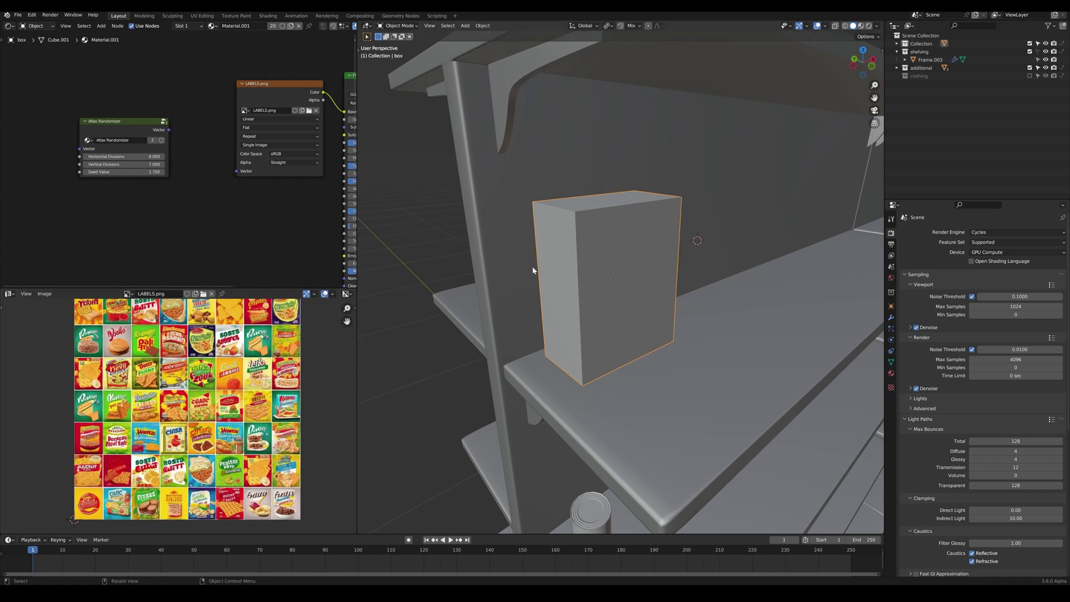
- Move the LABELS.png node slightly closer to the Atlas Randomizer and switch the viewport to Rendered shading
scroll(576, 237, down, 3)
middle_drag(264, 119, 214, 162)
drag(236, 137, 225, 152)
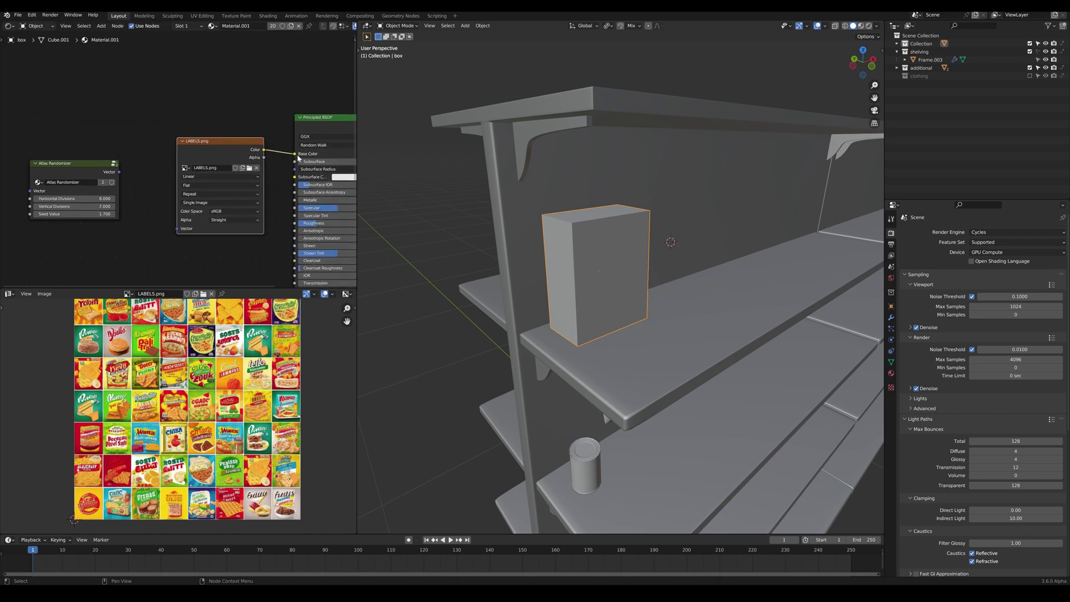
middle_drag(277, 190, 312, 168)
key(z)
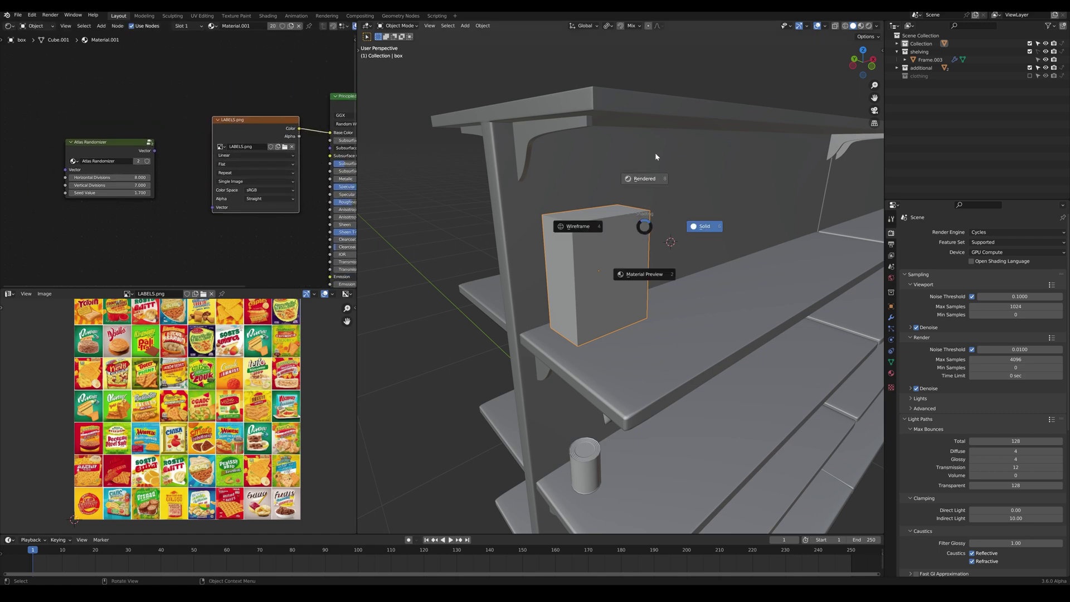
click(652, 156)
- Enter Edit Mode on the cereal box to show its UV layout over the label atlas
scroll(614, 236, up, 2)
mouse_move(605, 238)
middle_down()
mouse_move(580, 234)
mouse_move(612, 231)
middle_up()
key(Tab)
scroll(215, 389, down, 4)
scroll(212, 379, up, 2)
scroll(188, 389, up, 1)
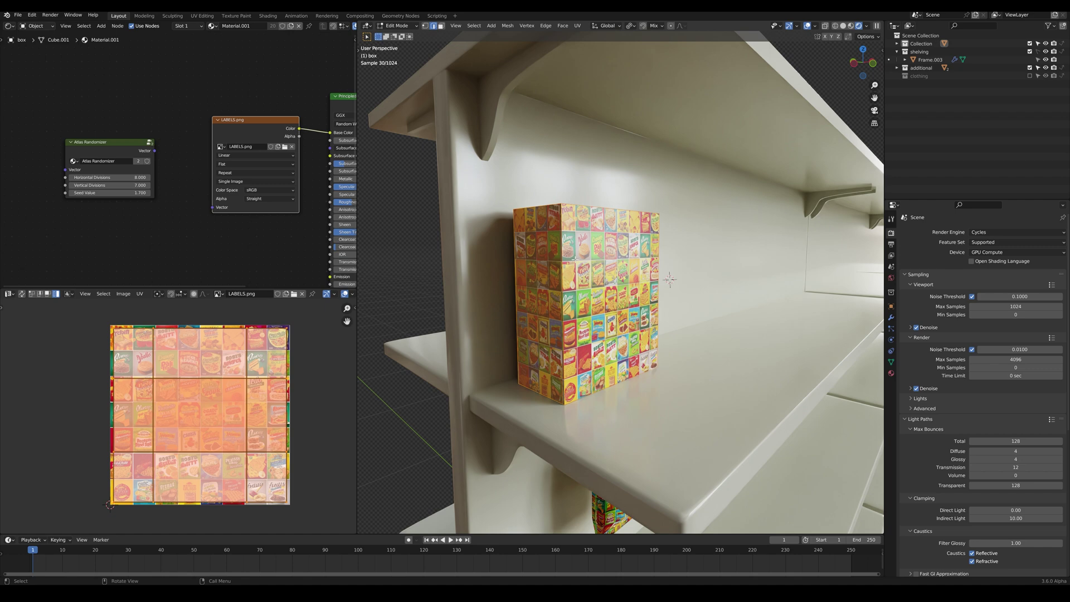
- Unwrap the box with Cube Projection, stretch its UVs along X to span the atlas width, and return to Object Mode
key(u)
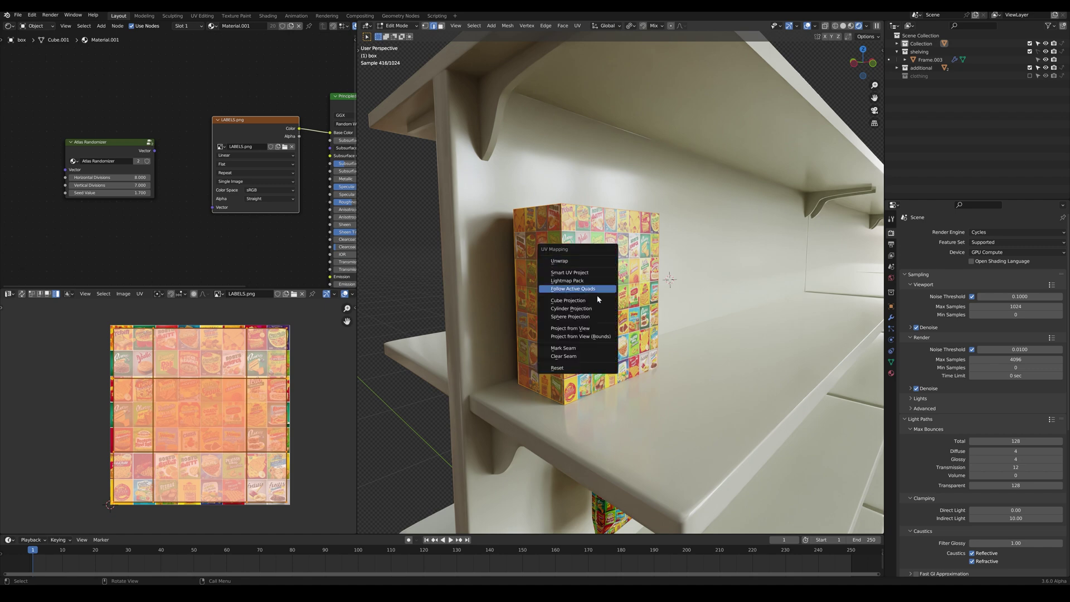
click(549, 301)
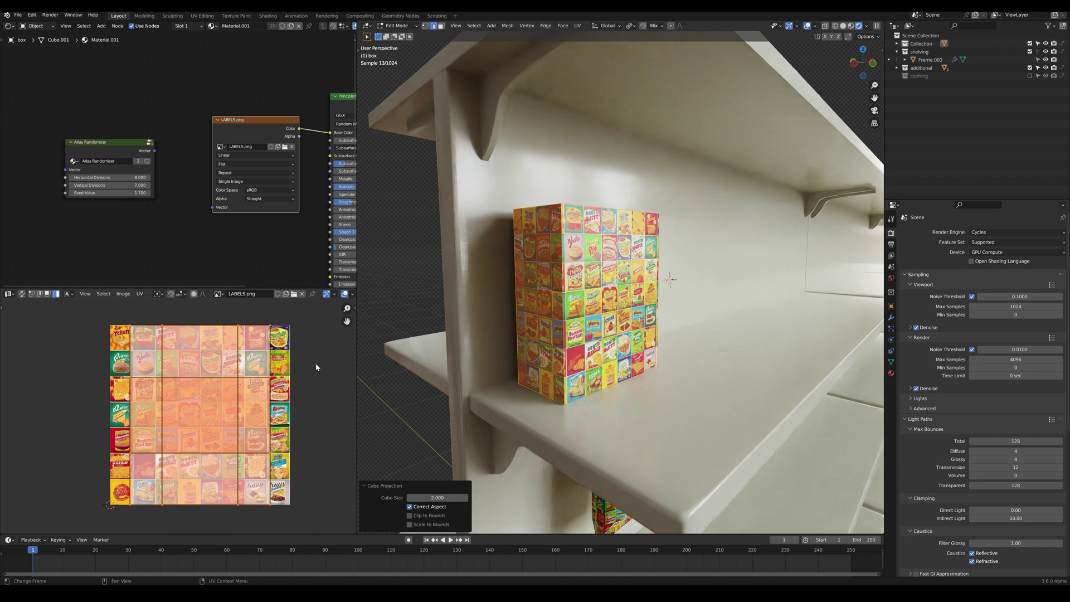
key(s)
key(x)
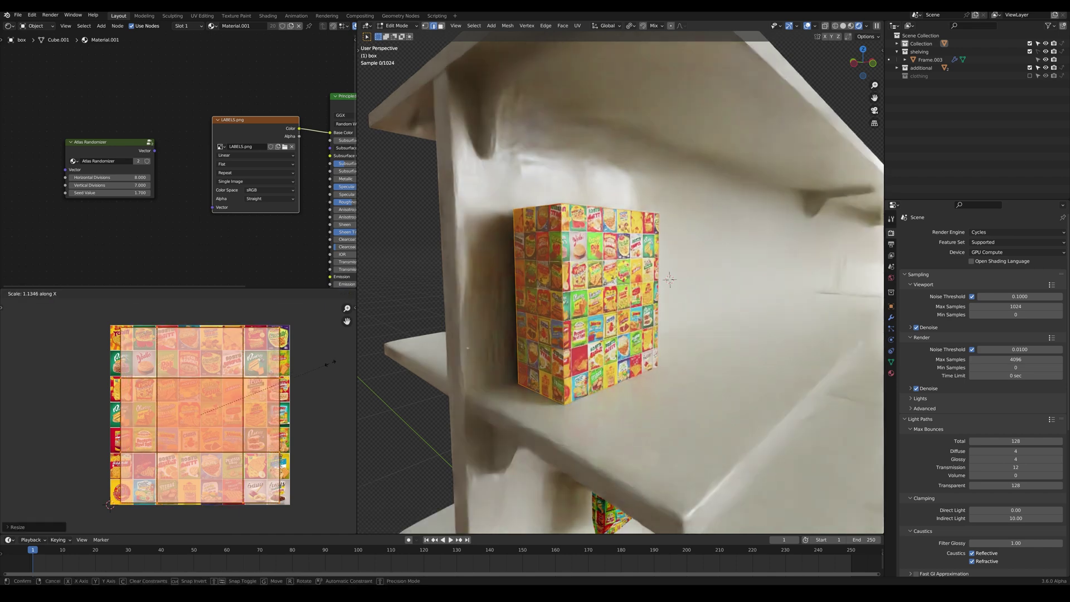
click(344, 358)
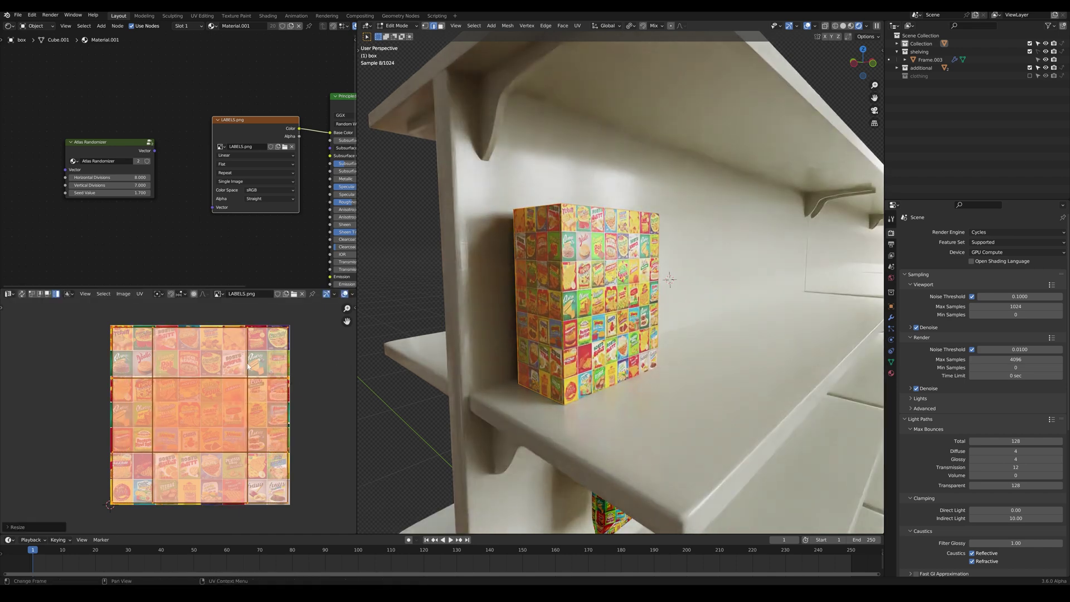
middle_drag(650, 366, 667, 412)
key(Tab)
- Examine how the full label atlas covers the box, chip bag and can on the shelves from several angles
scroll(611, 248, down, 3)
mouse_move(611, 248)
middle_down()
mouse_move(566, 217)
mouse_move(599, 199)
mouse_move(591, 248)
mouse_move(617, 240)
middle_up()
scroll(599, 199, up, 4)
scroll(616, 239, down, 4)
middle_drag(716, 301, 655, 273)
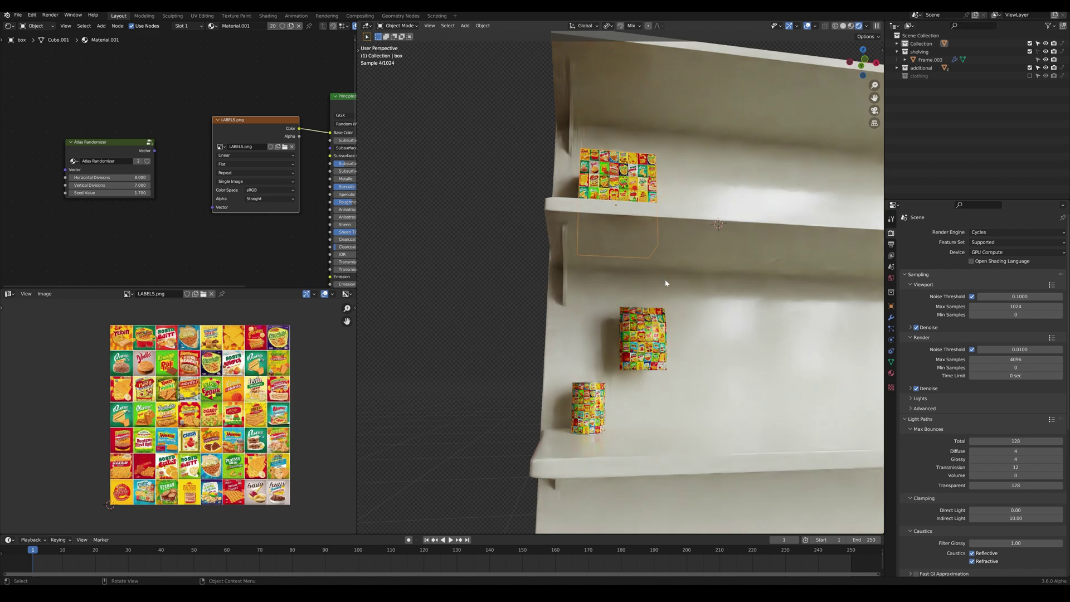
middle_drag(642, 309, 641, 341)
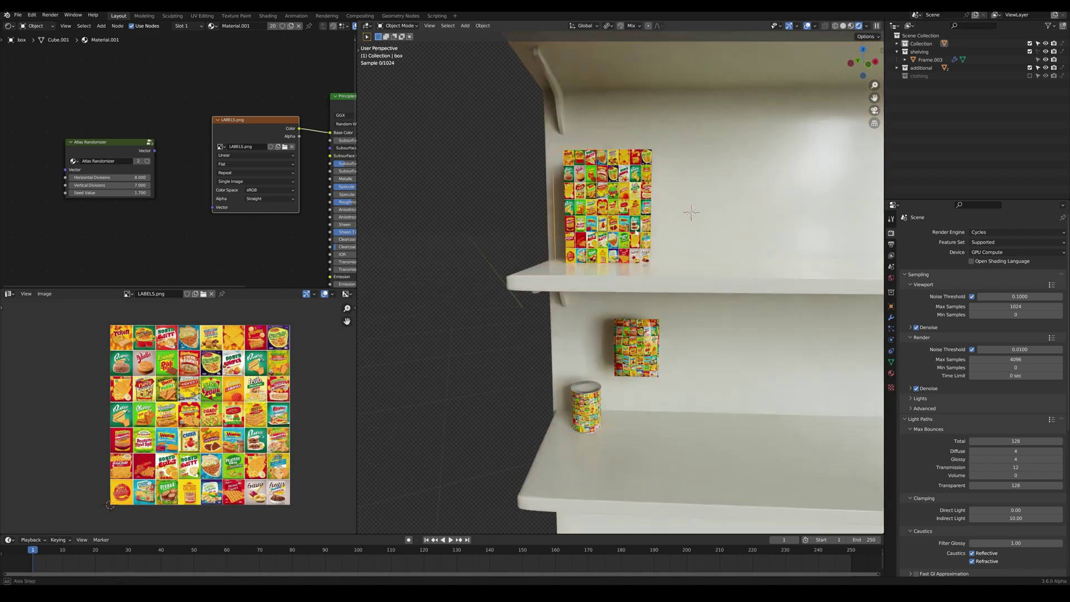
middle_drag(574, 195, 612, 205)
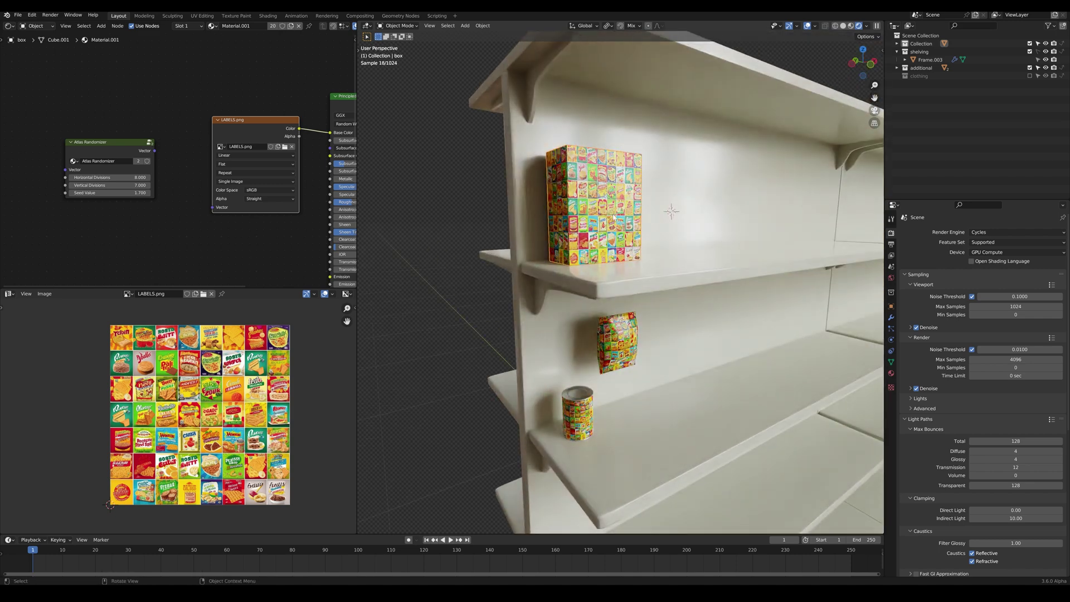
middle_drag(613, 217, 617, 232)
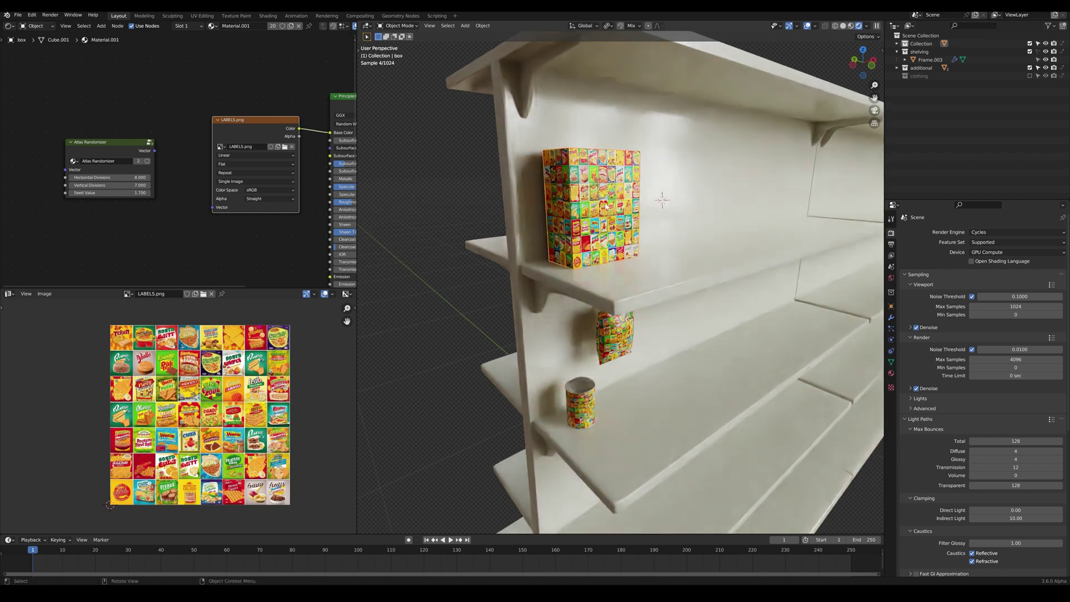
shift+middle_drag(601, 191, 588, 219)
scroll(588, 220, up, 2)
scroll(84, 134, up, 1)
- Look inside the Atlas Randomizer node group, and return to the material's node tree focused on that node
mouse_move(112, 150)
mouse_down()
mouse_move(148, 139)
mouse_move(107, 136)
mouse_move(126, 143)
mouse_up()
click(152, 145)
scroll(186, 154, down, 10)
middle_drag(208, 143, 214, 129)
scroll(223, 131, down, 2)
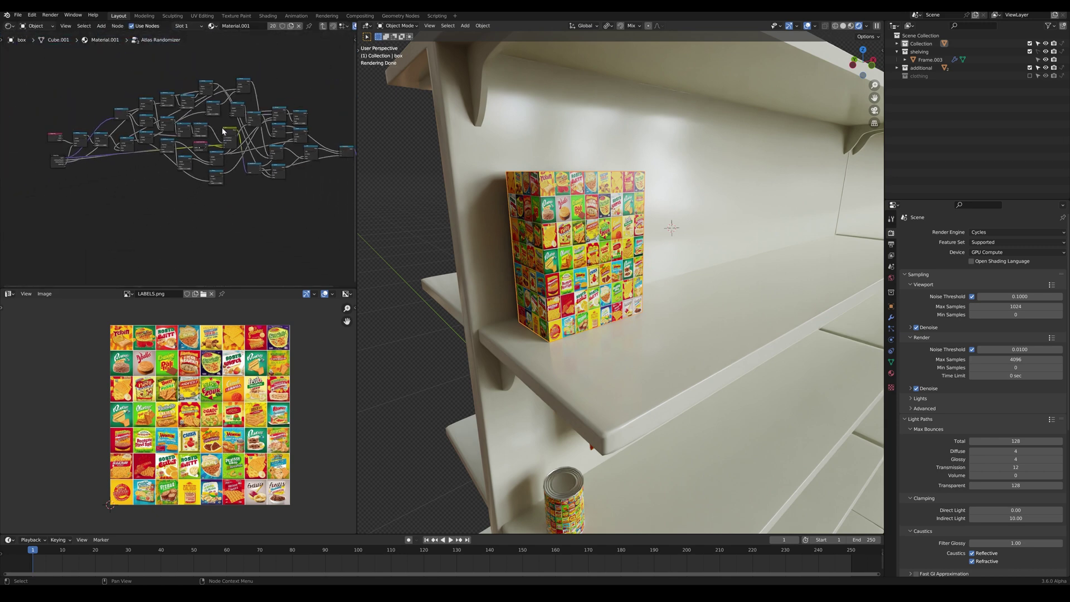
key(Tab)
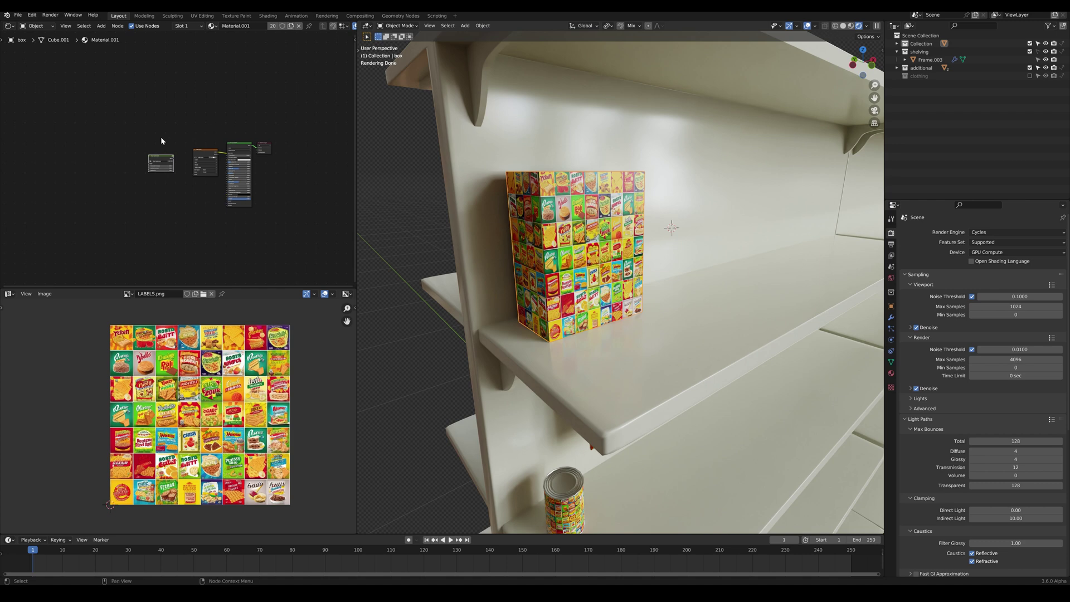
key(KP_Decimal)
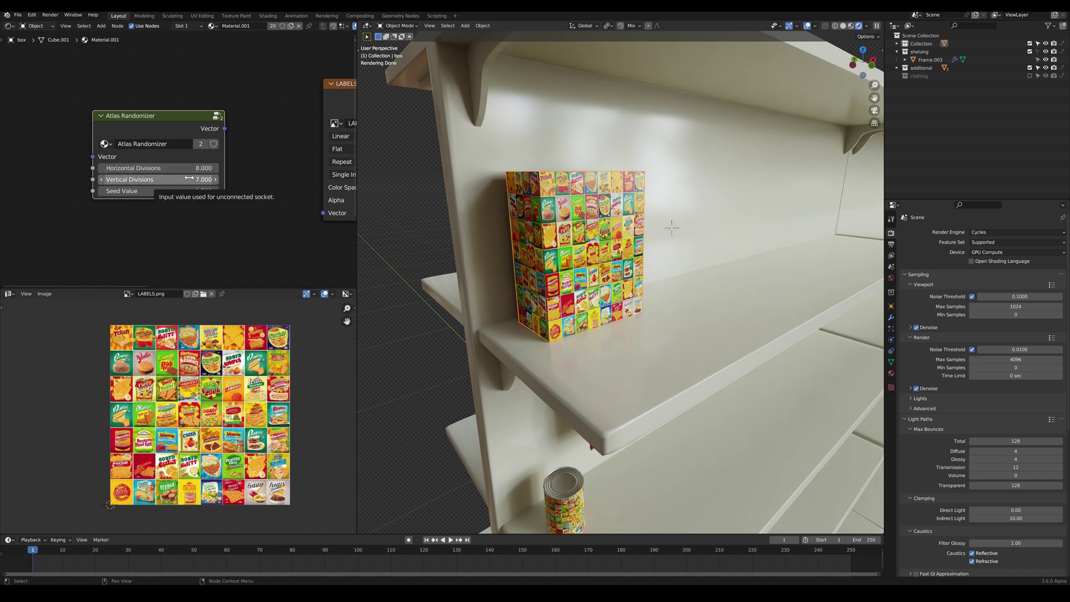
- Set the Atlas Randomizer's Horizontal and Vertical Divisions to 1 and link its Vector output to the LABELS.png Vector input
drag(156, 168, 156, 180)
text(1)
key(Return)
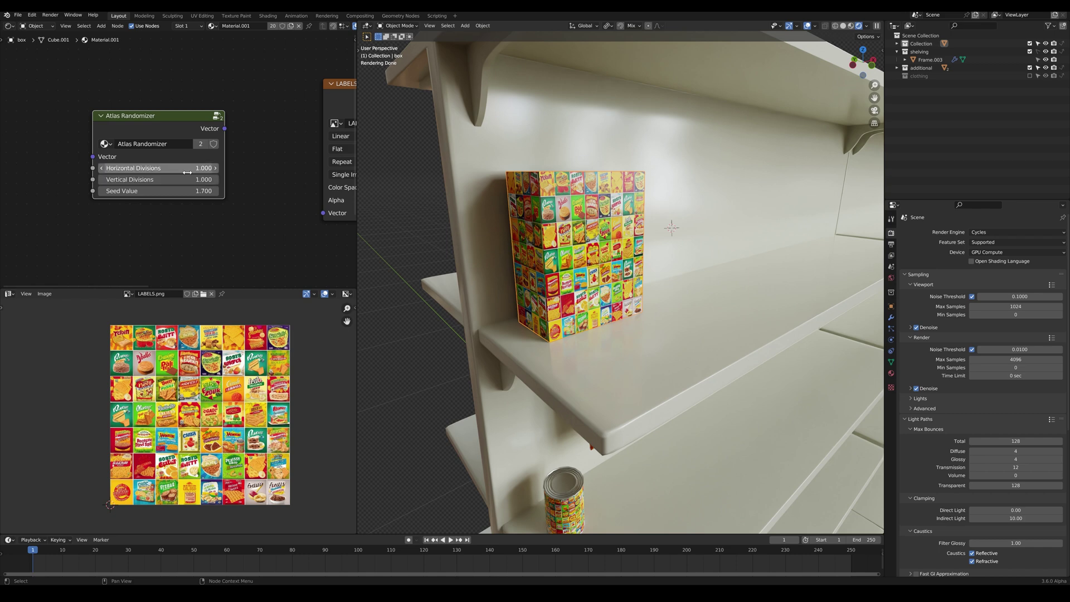
middle_drag(259, 163, 225, 165)
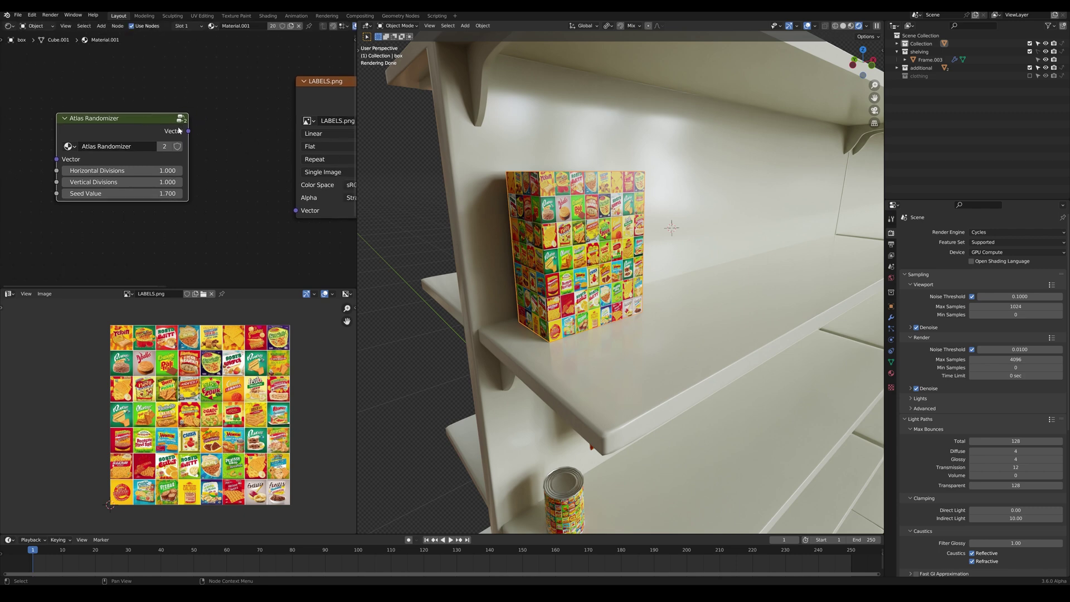
drag(293, 212, 293, 212)
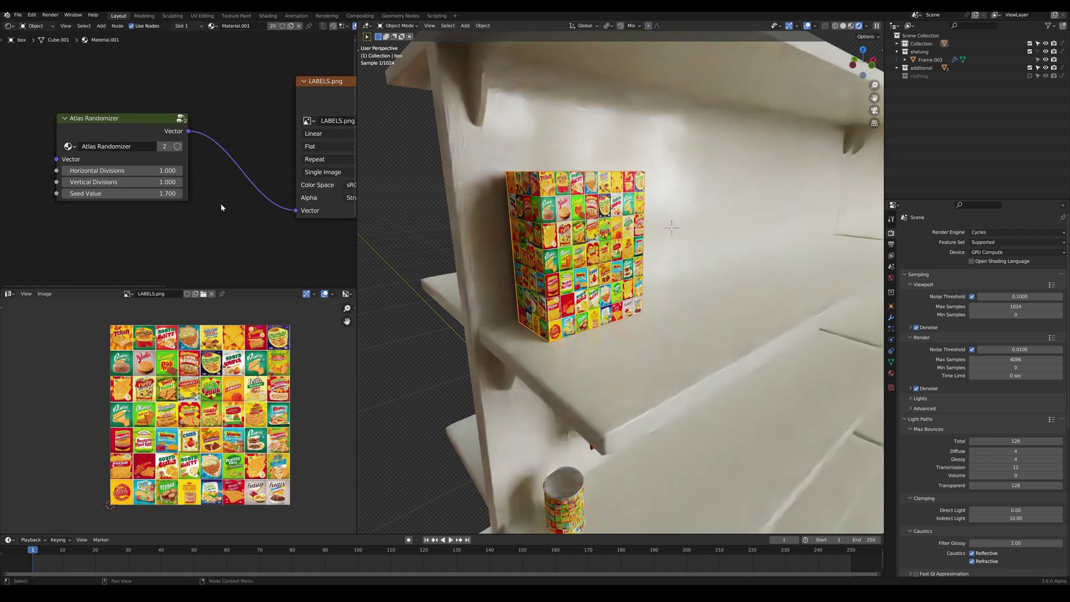
- Set the Atlas Randomizer's Horizontal Divisions to 8 and Vertical Divisions to 7
scroll(240, 183, up, 3)
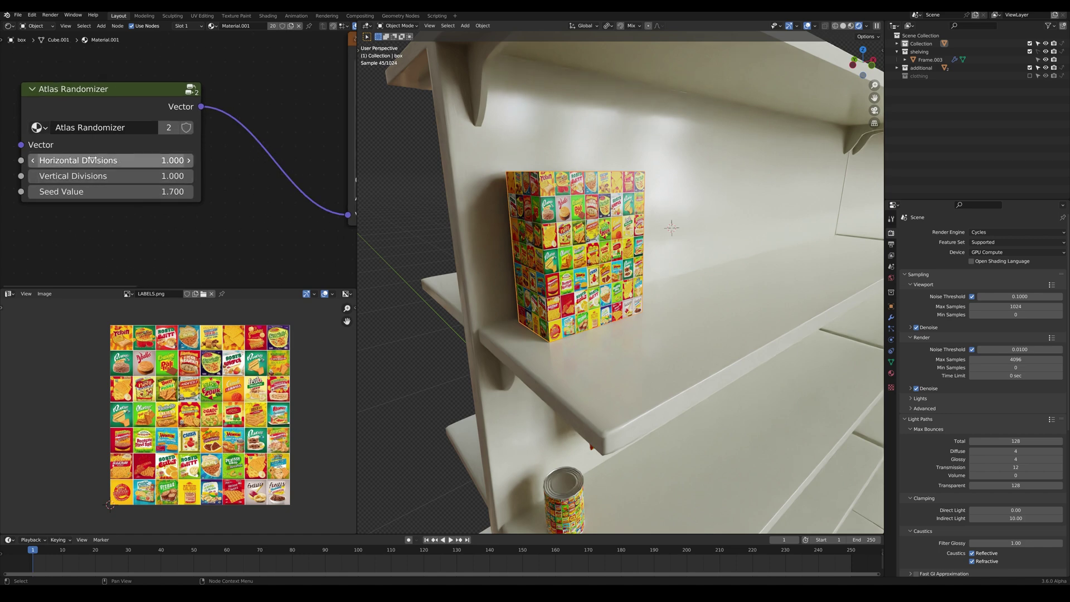
click(109, 164)
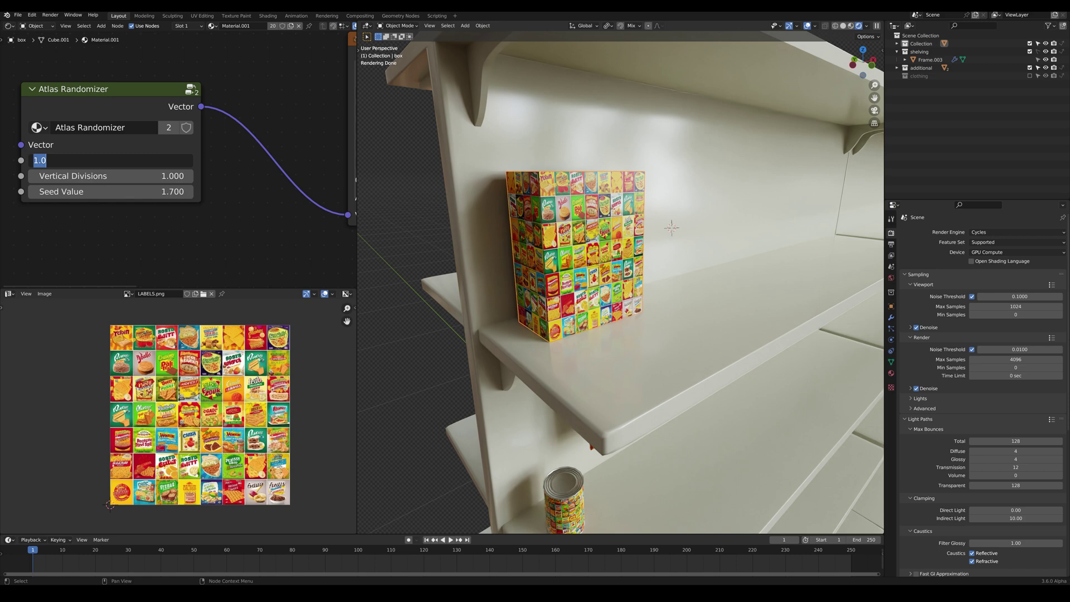
text(8)
key(Return)
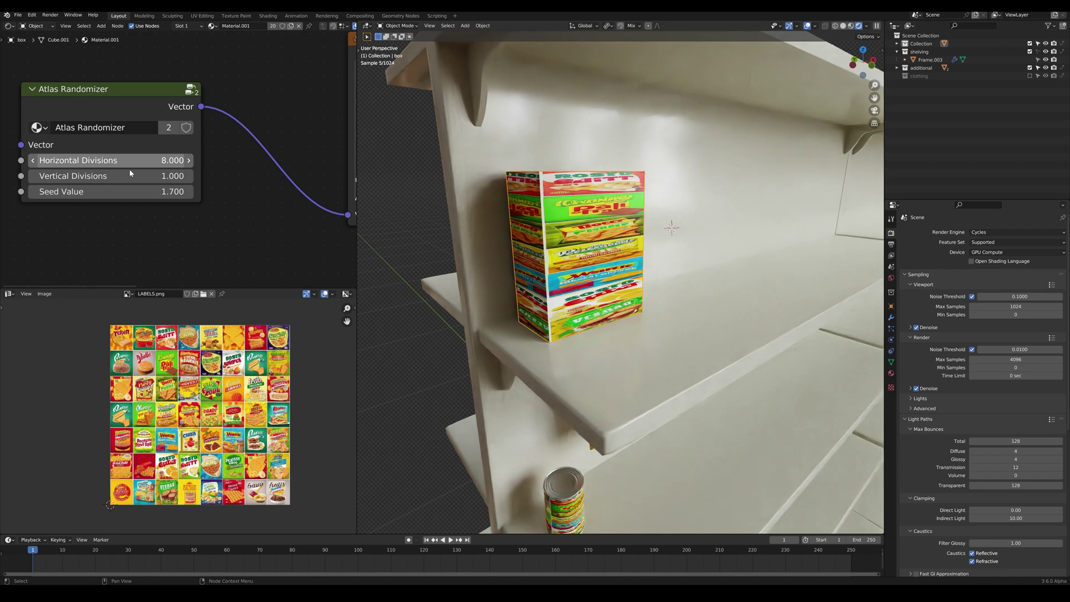
click(137, 177)
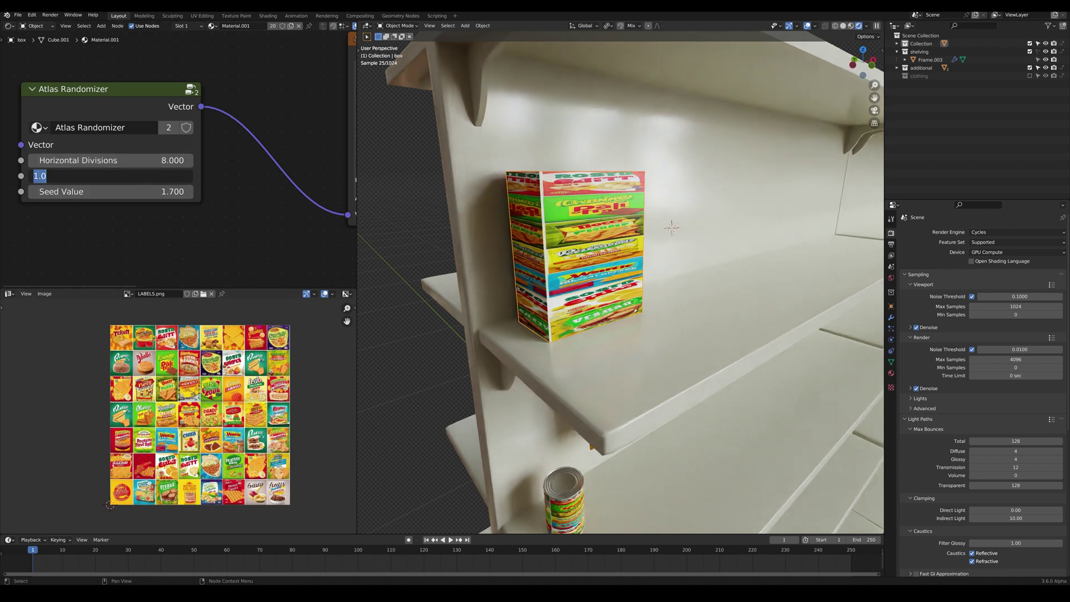
text(7)
key(Return)
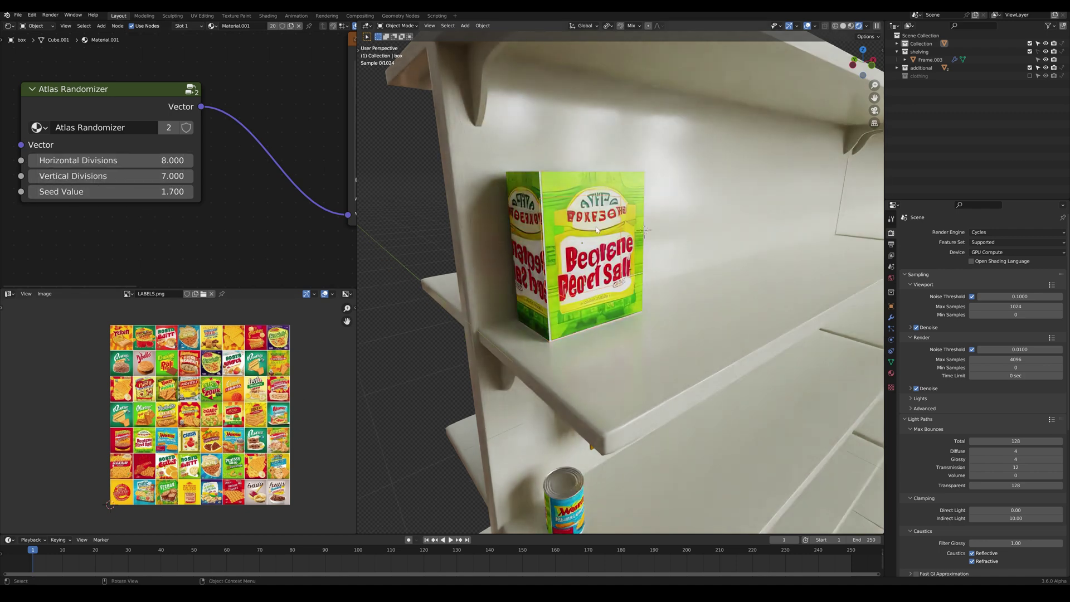
- Try 5 Horizontal Divisions on the Atlas Randomizer and check how the labels fit the products
scroll(596, 231, down, 5)
middle_drag(596, 232, 592, 245)
scroll(591, 245, up, 4)
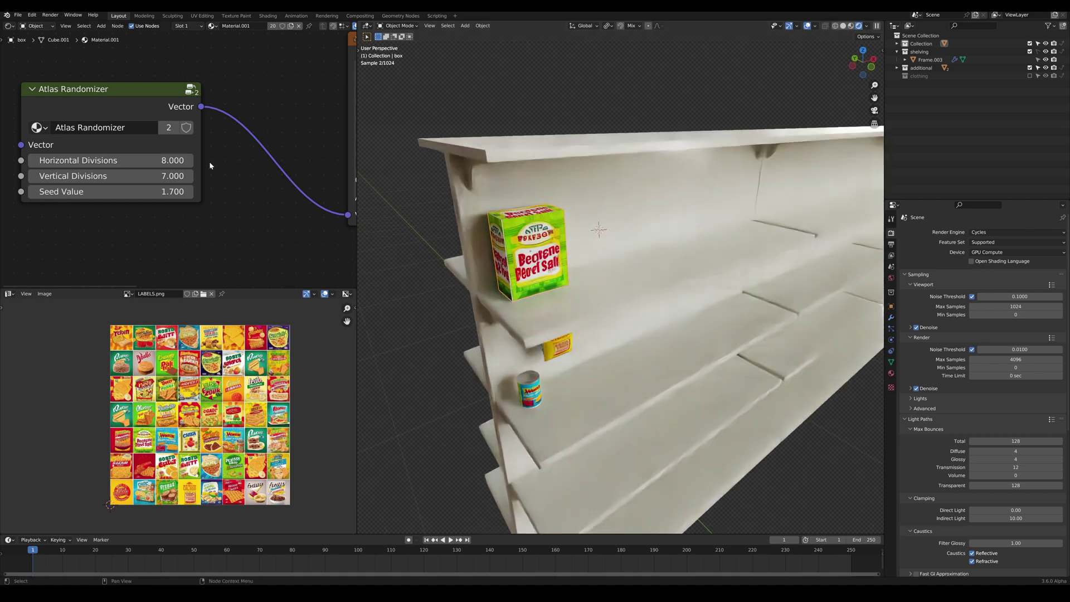
click(109, 160)
text(5)
key(Return)
mouse_move(473, 223)
middle_down()
mouse_move(501, 223)
mouse_move(479, 223)
middle_up()
scroll(481, 223, up, 3)
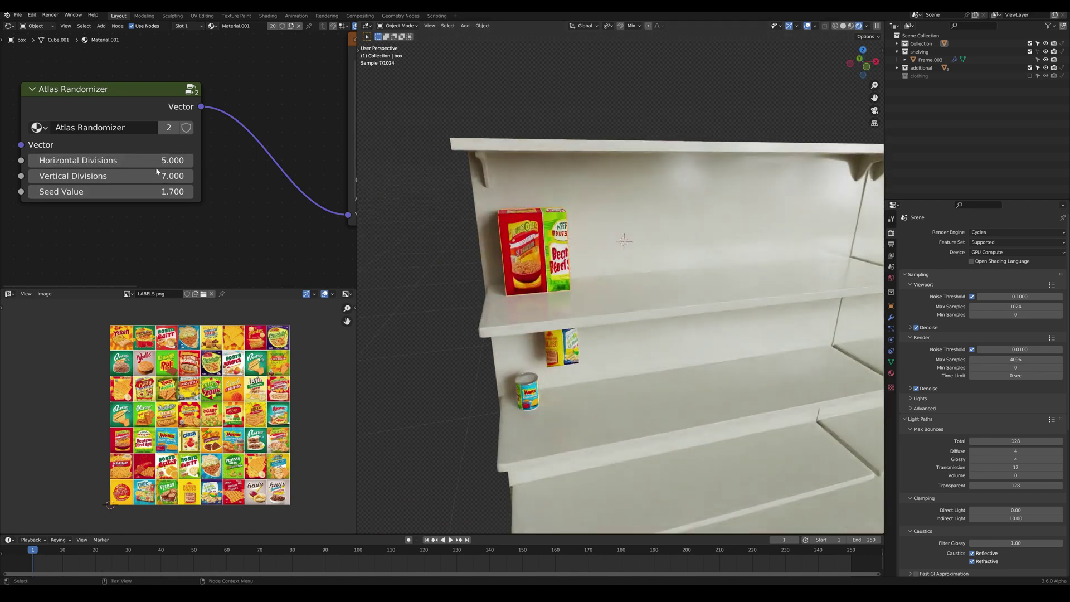
- Restore the Atlas Randomizer's Horizontal Divisions to 8
click(108, 160)
text(8)
key(Return)
- Make linked duplicates of the box about 0.25 m apart along X, forming a row of five on the top shelf
middle_drag(518, 234, 544, 235)
scroll(544, 234, down, 3)
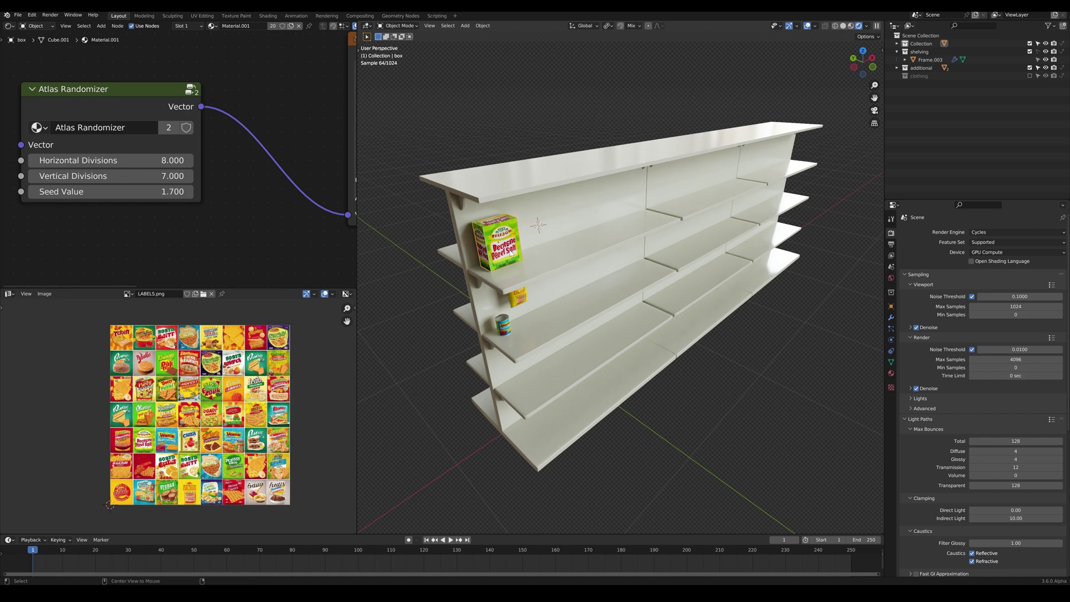
key(alt+d)
click(578, 238)
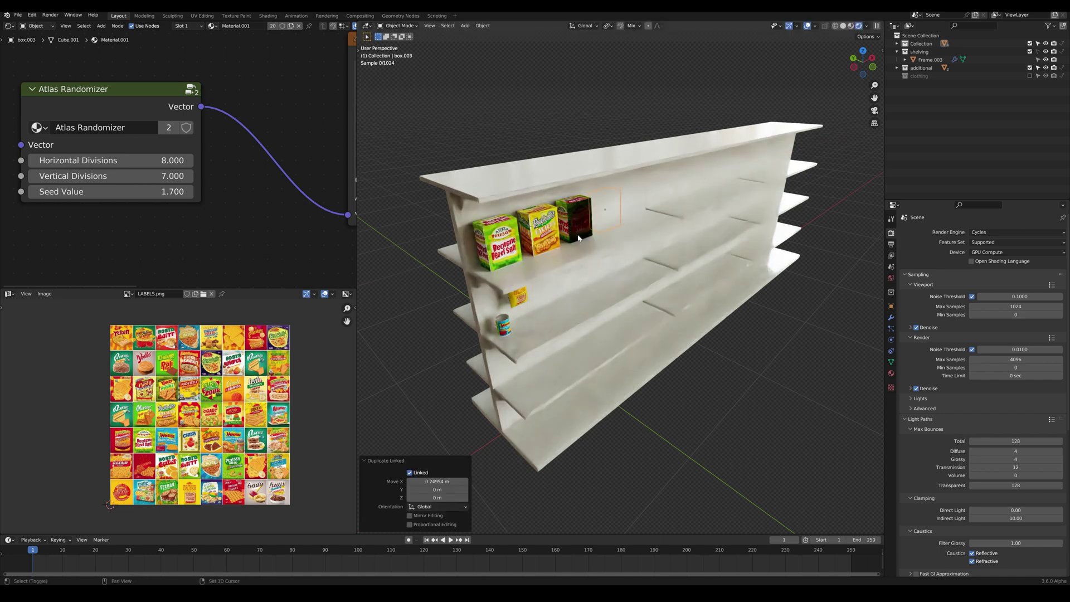
- Duplicate the row of five boxes along Y to form a second row nearer the shelf's front edge
shift+click(607, 210)
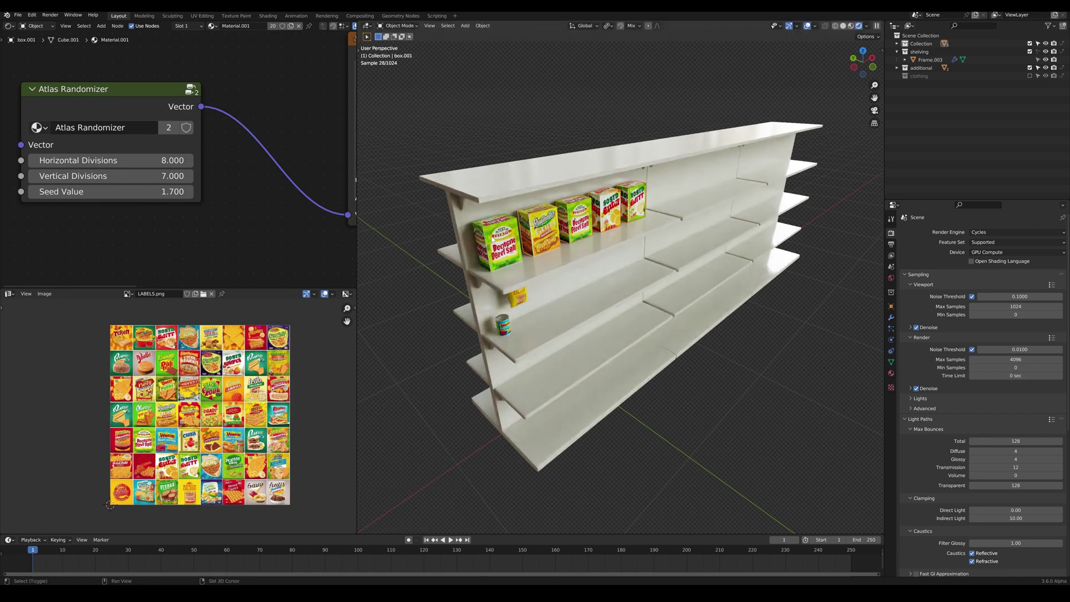
key(shift+d)
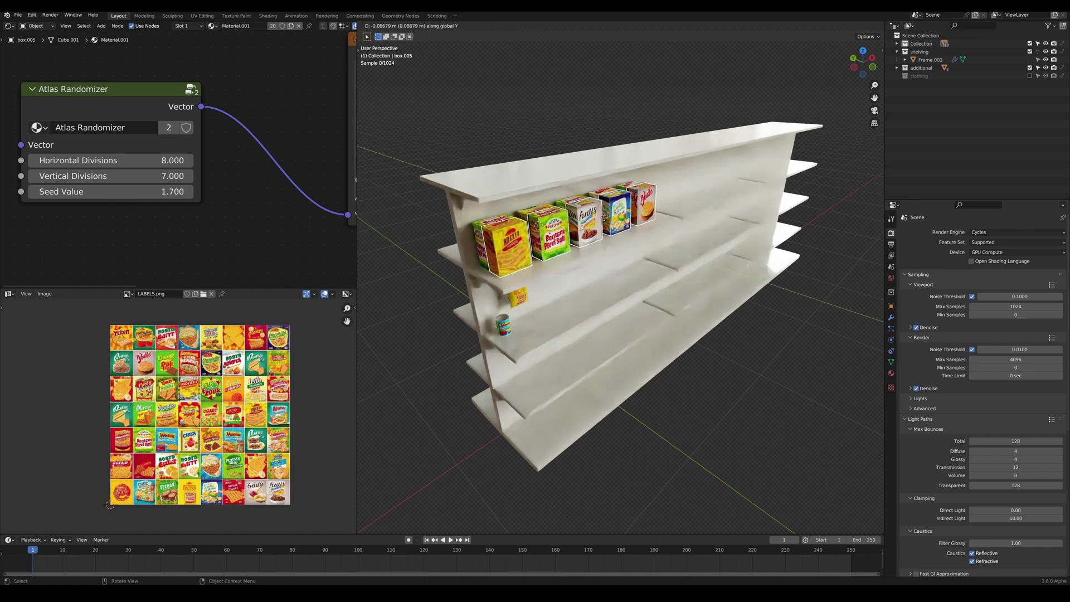
key(y)
click(614, 217)
middle_drag(614, 217, 552, 223)
click(557, 273)
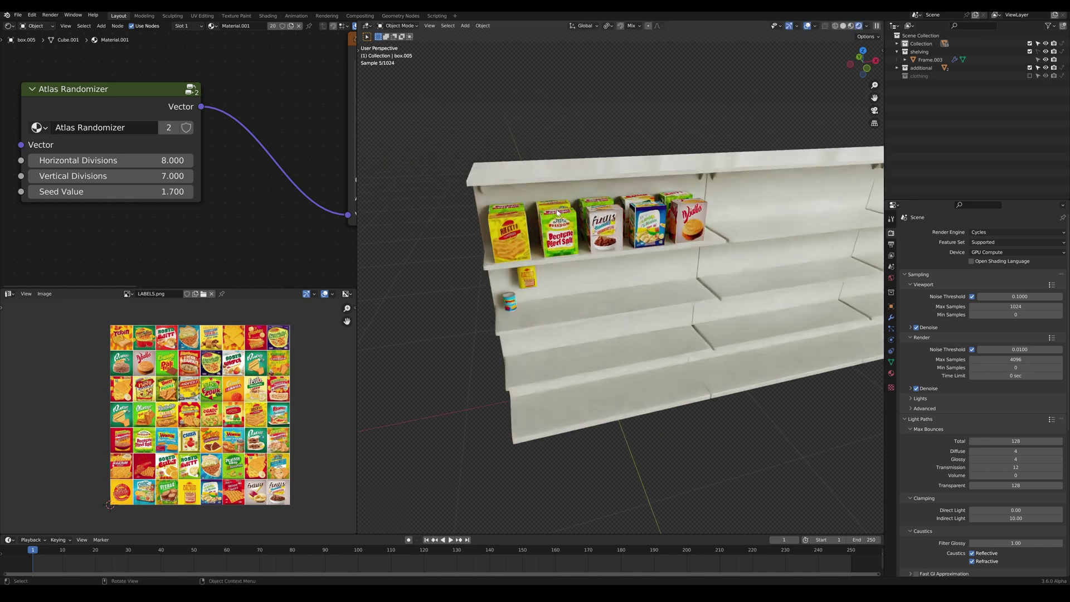
- Raise the Atlas Randomizer's Seed Value to 2.000 to reshuffle the product labels
middle_drag(459, 218, 521, 212)
click(190, 192)
click(190, 192)
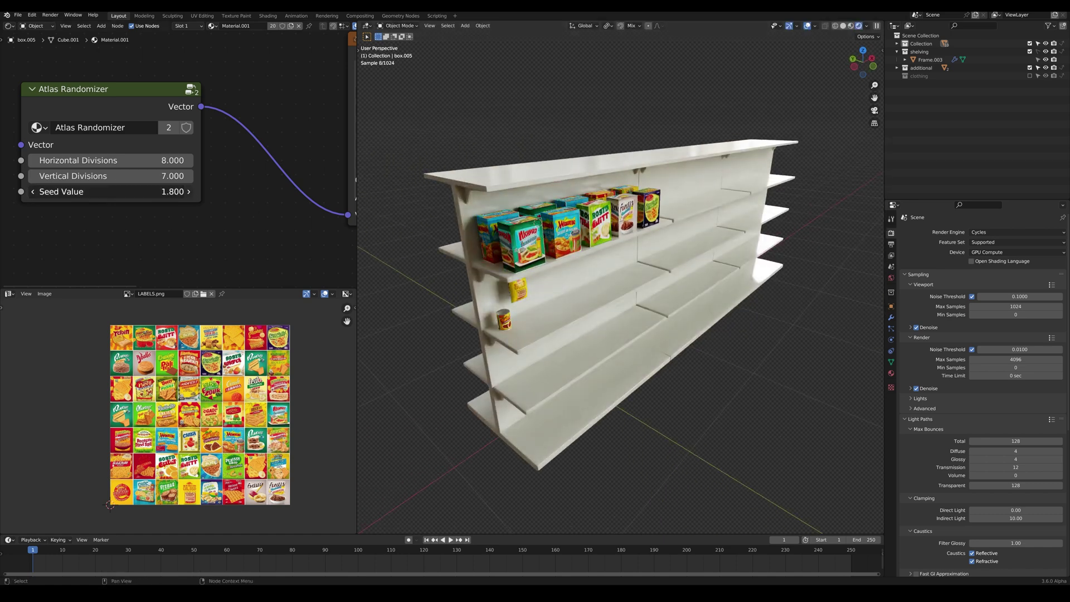
click(190, 192)
- In front view, make linked duplicates of four box columns 1.1595 m along X into the middle section of the top shelf
key(KP_1)
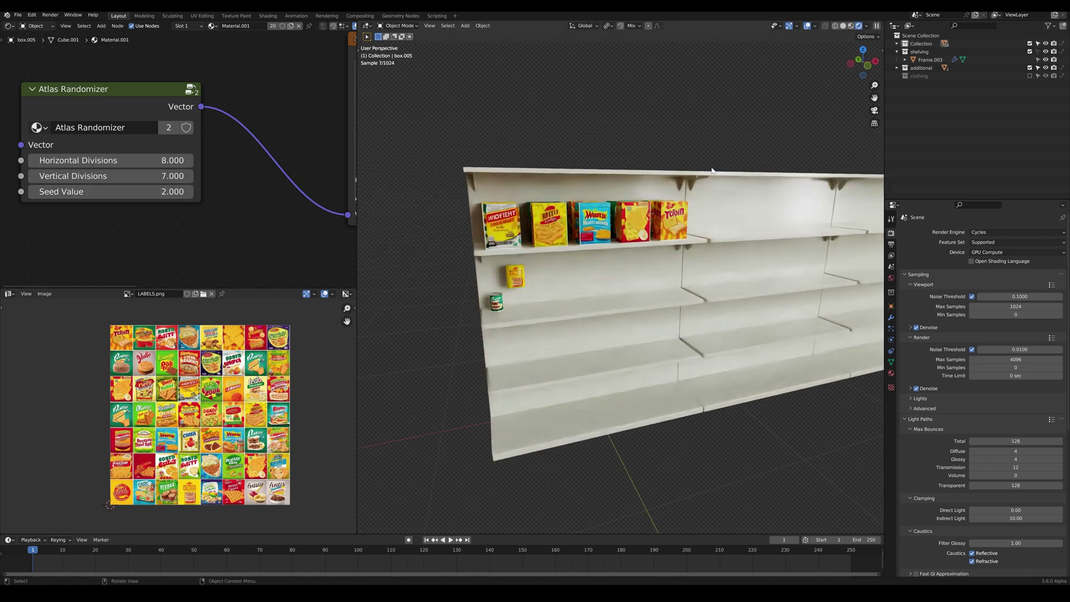
drag(718, 191, 556, 240)
scroll(671, 218, down, 3)
shift+middle_drag(697, 221, 552, 238)
key(alt+d)
click(682, 237)
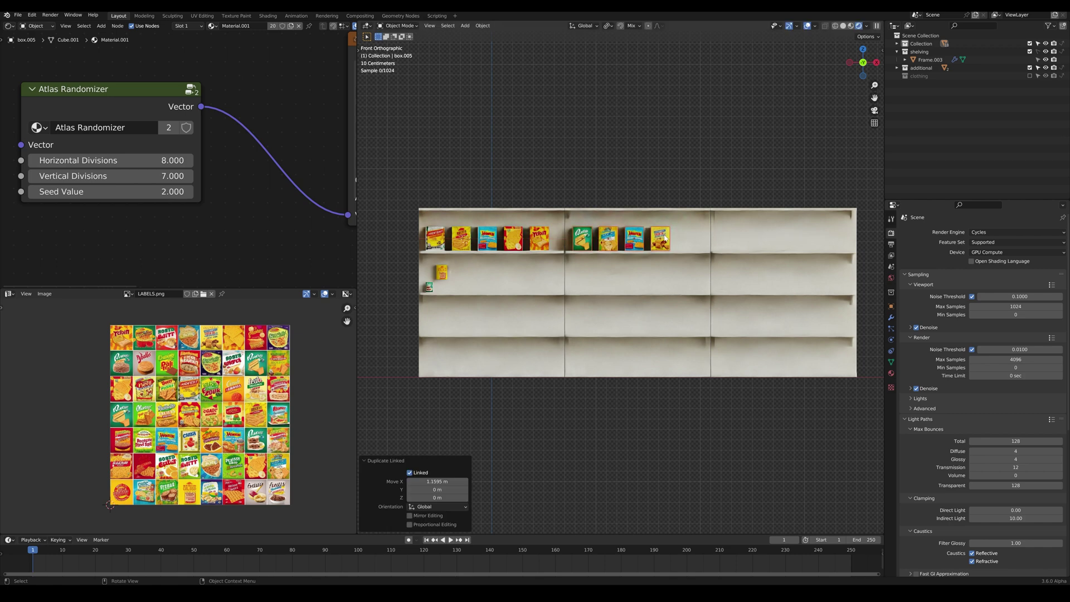
- Make a linked duplicate of one box about 0.627 m along X in the third section, and shift it about -0.034 m along Y
middle_drag(683, 237, 669, 257)
click(665, 239)
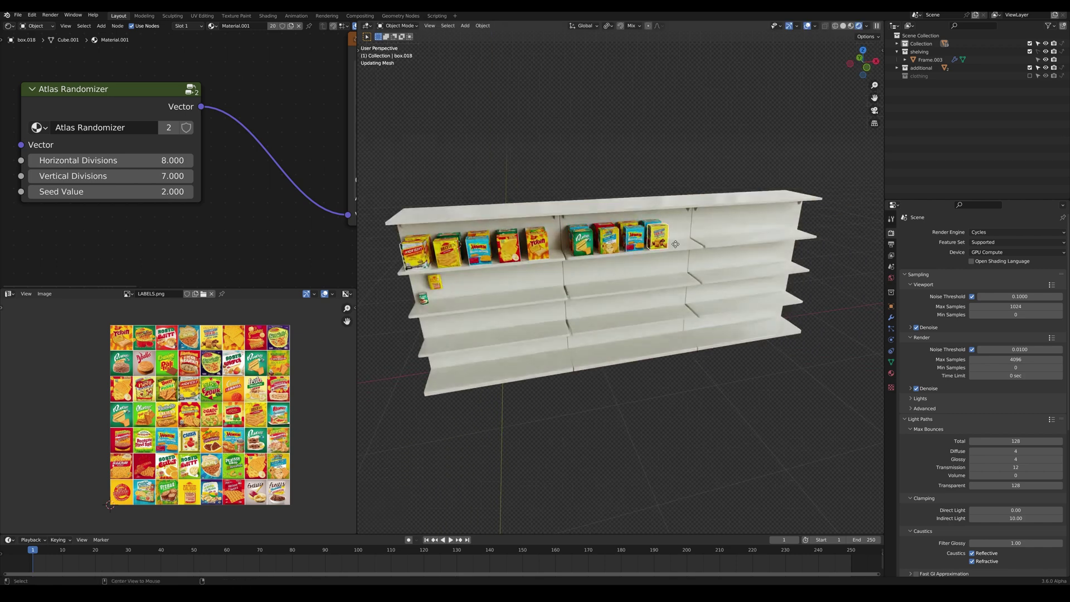
key(alt+d)
key(x)
key(y)
click(701, 228)
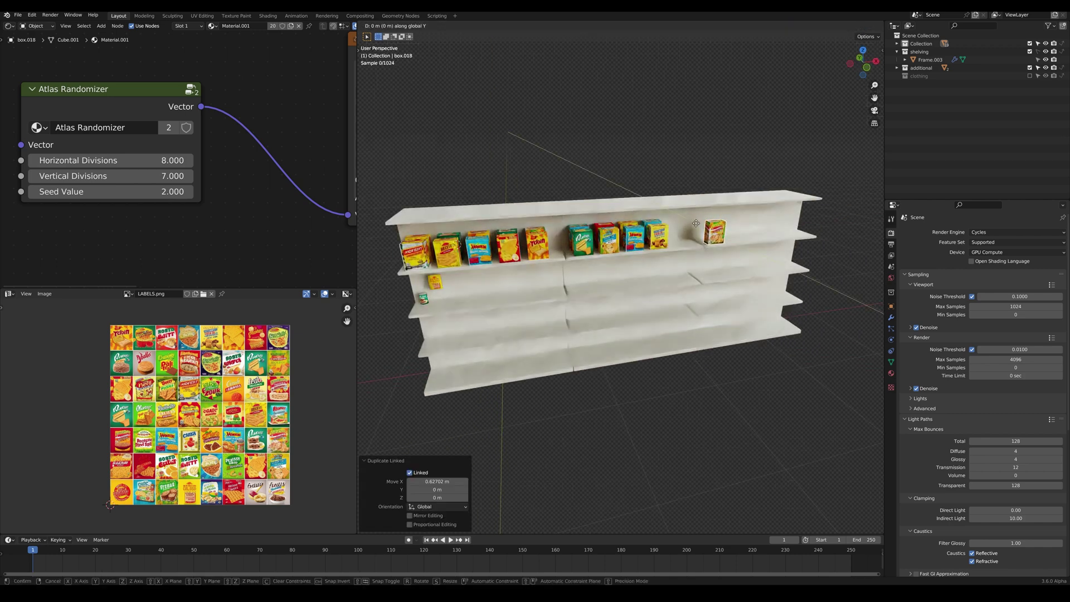
key(g)
key(y)
click(729, 224)
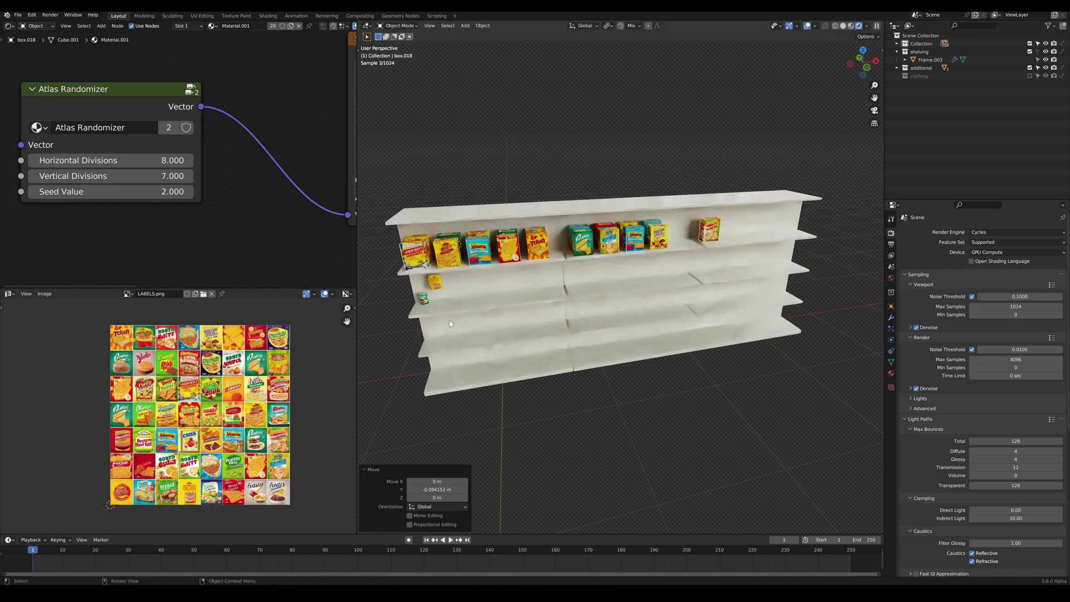
- Select the can below the chip bag and switch the viewport to Solid shading
scroll(411, 299, up, 8)
click(511, 277)
middle_drag(511, 278, 540, 263)
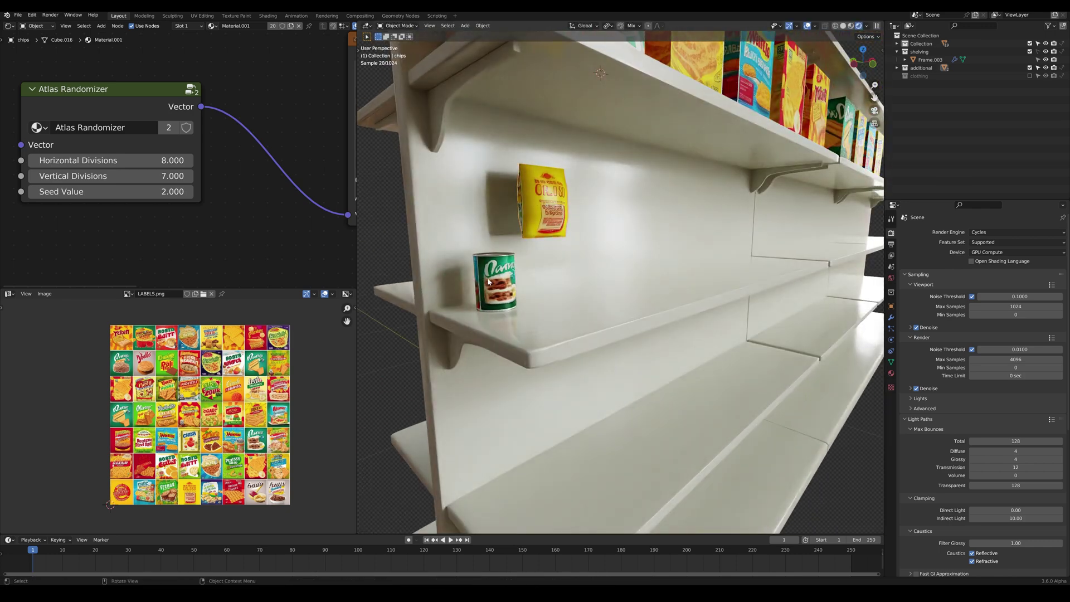
click(488, 281)
key(z)
click(518, 264)
- Select the chip bag together with the can, inspect both meshes in Edit Mode, and return to Rendered shading
scroll(524, 240, up, 3)
shift+click(554, 186)
key(Tab)
middle_drag(555, 187, 588, 203)
key(alt+a)
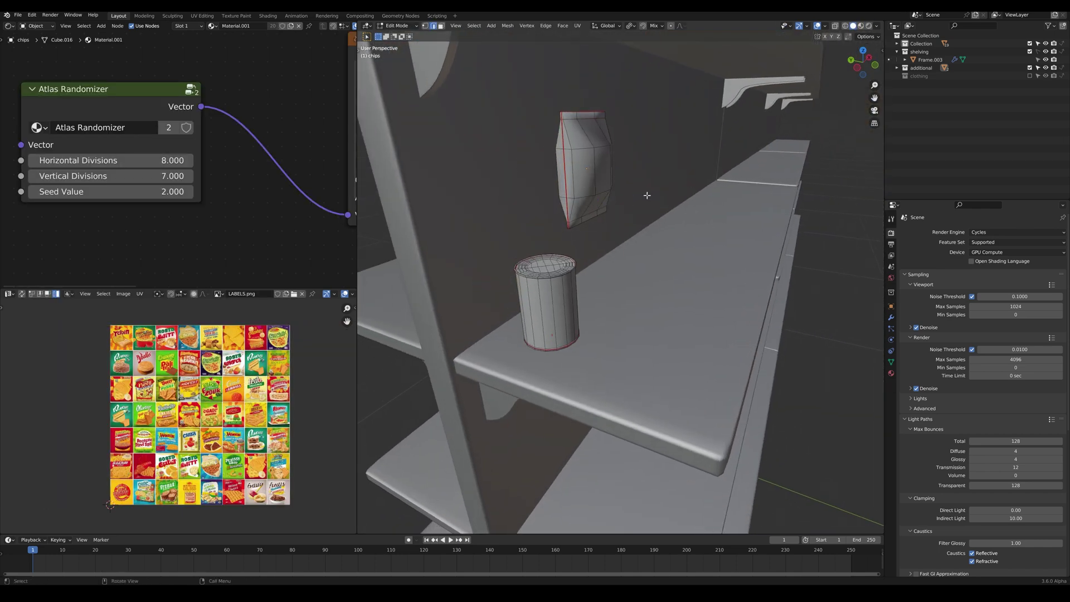
key(Tab)
key(z)
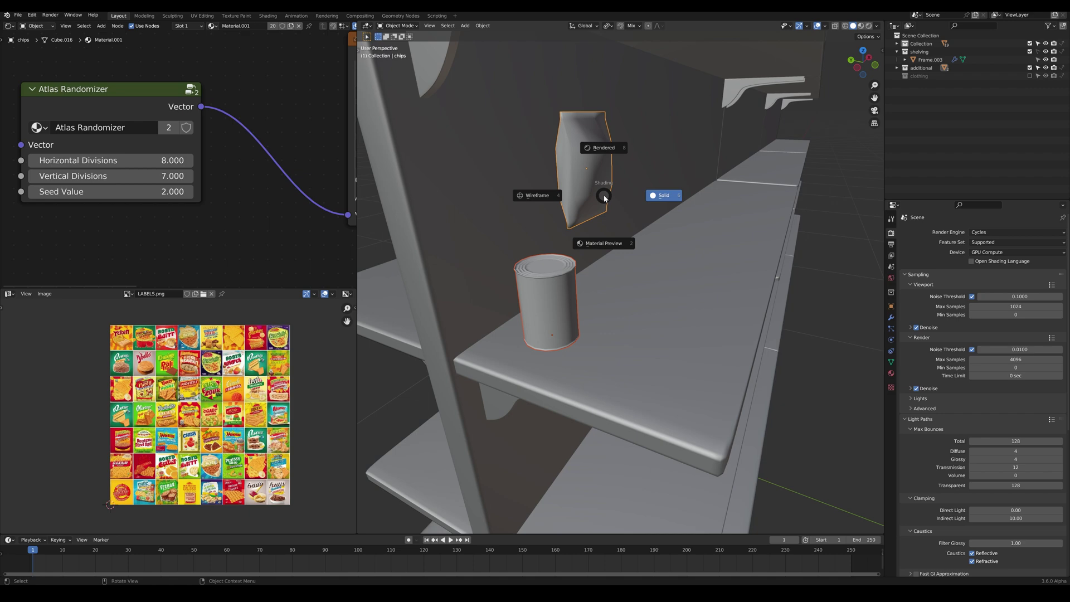
click(598, 142)
- Make a linked duplicate of the can 0.097185 m along X and repeat it to form a row across the shelf section
scroll(610, 206, down, 8)
middle_drag(609, 207, 564, 233)
click(542, 259)
scroll(557, 257, up, 5)
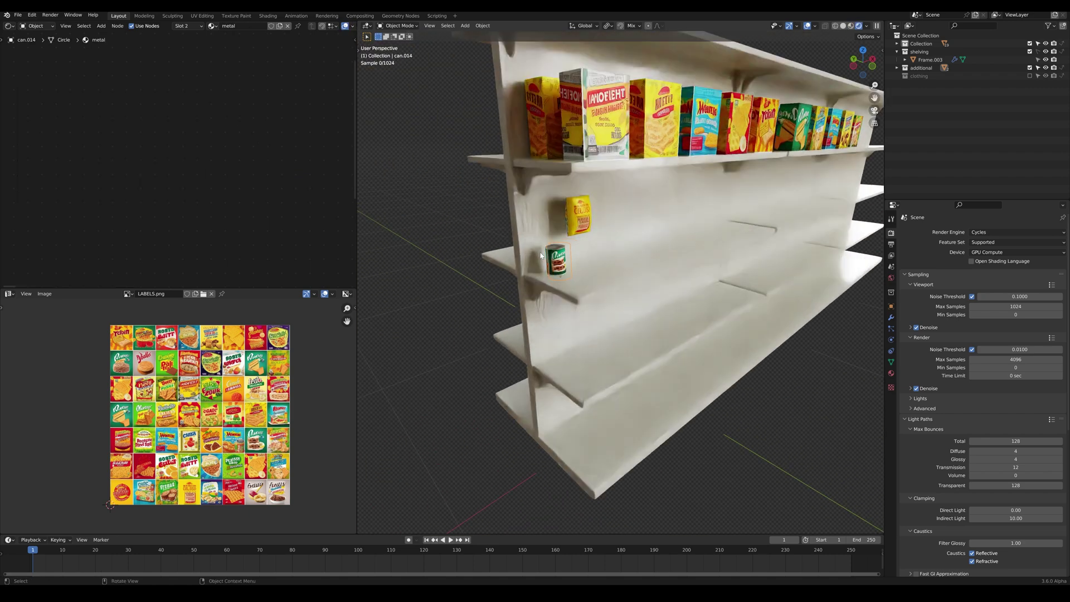
key(alt+d)
key(x)
click(610, 251)
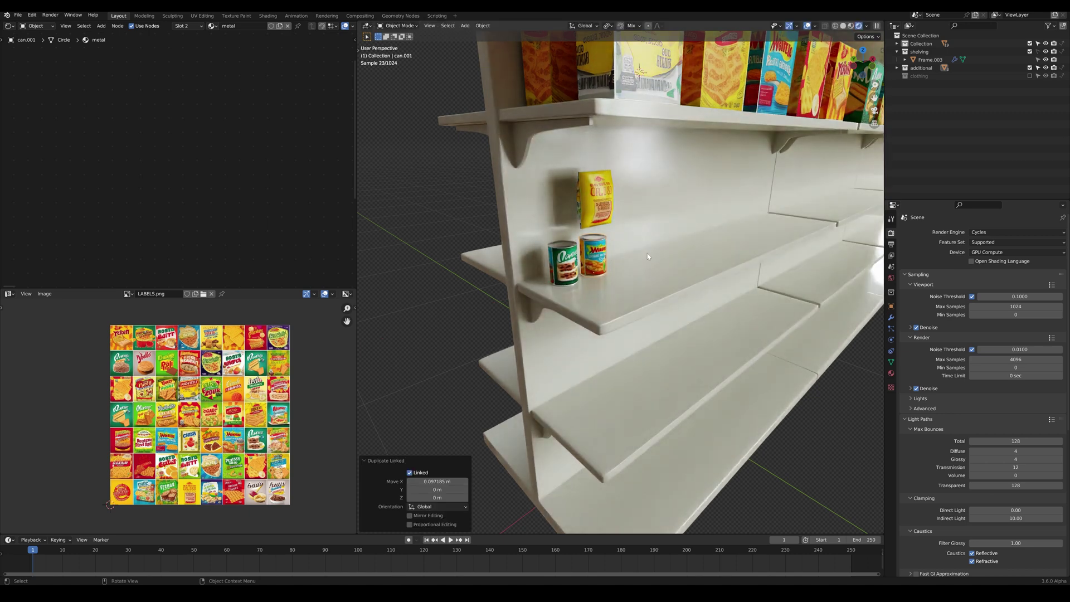
key(shift+r)
key(shift+r)
key(shift+r)
key(shift+r)
key(shift+r)
key(shift+r)
key(shift+r)
key(shift+r)
key(shift+r)
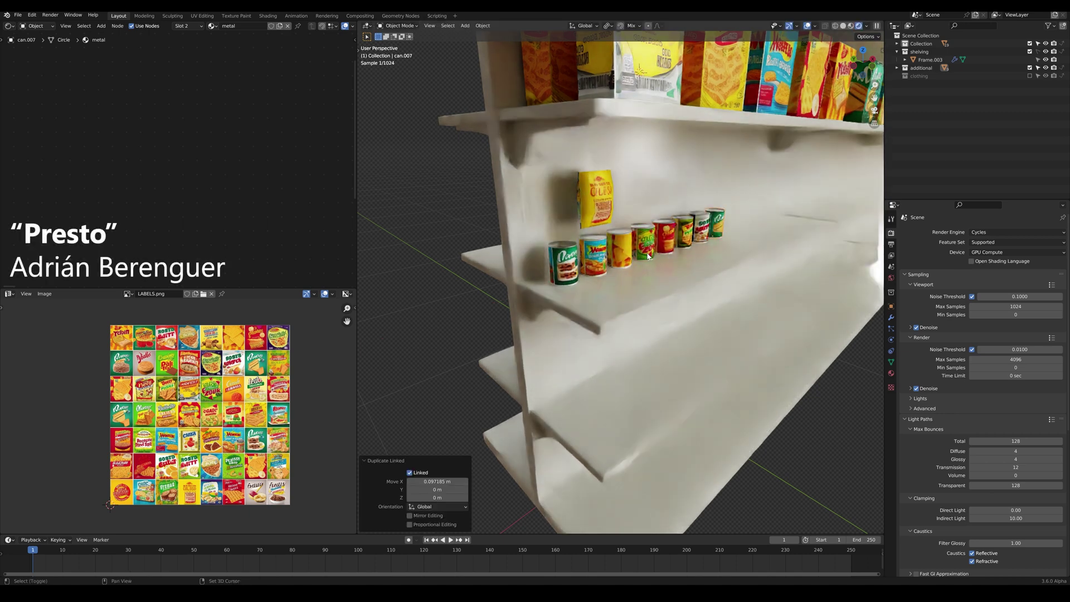
key(shift+r)
key(shift+r)
- In front view, make linked duplicates of the row's last four cans 0.12108 m along Z and lower them 0.023468 m onto the row
key(KP_1)
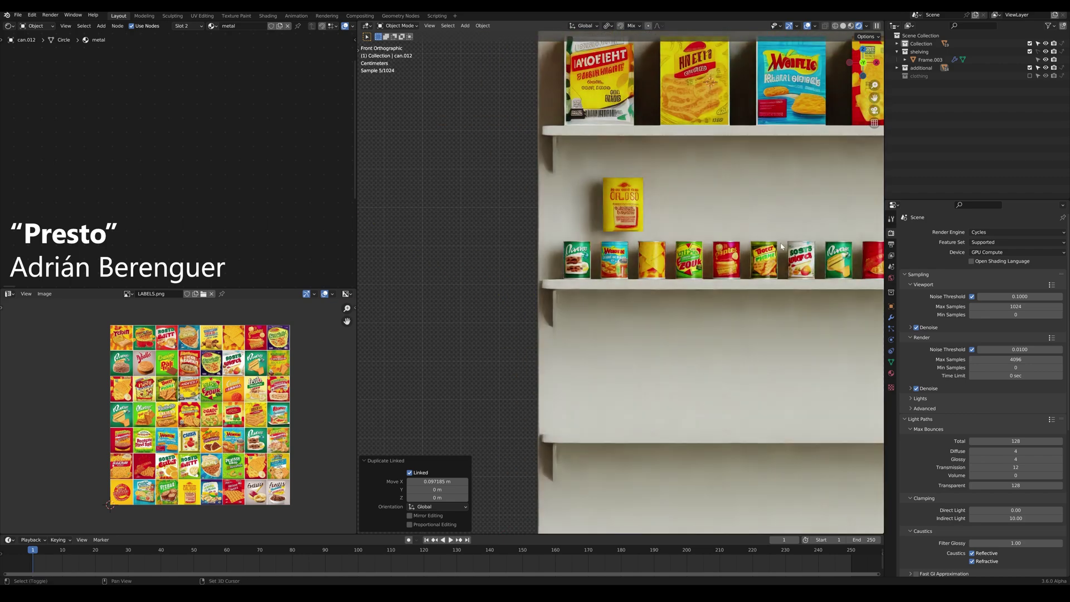
scroll(471, 267, up, 3)
shift+drag(609, 311, 696, 288)
key(alt+d)
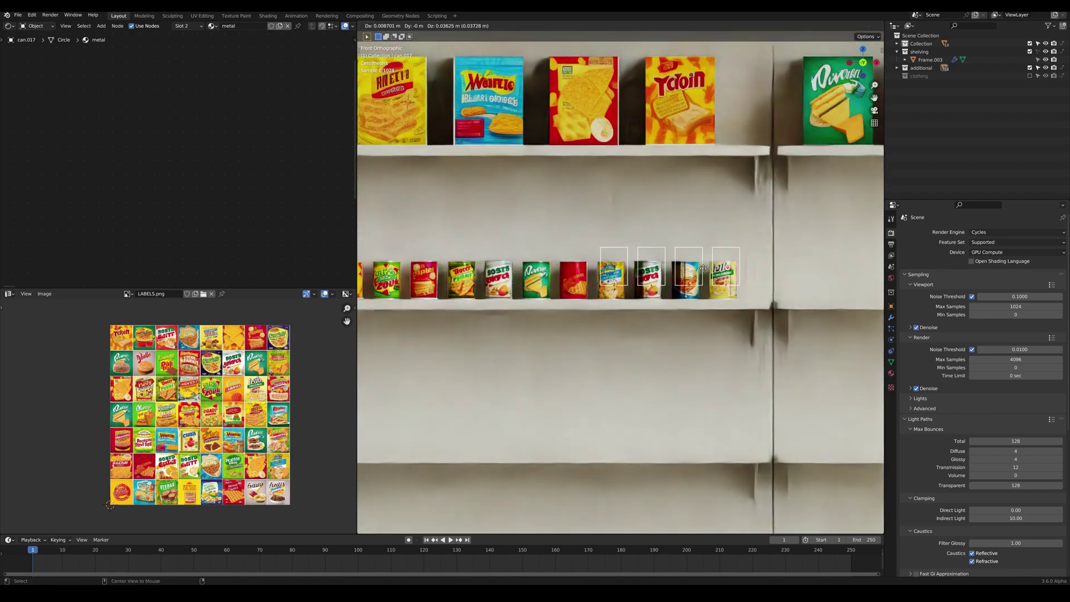
key(z)
click(703, 251)
middle_drag(702, 250, 676, 272)
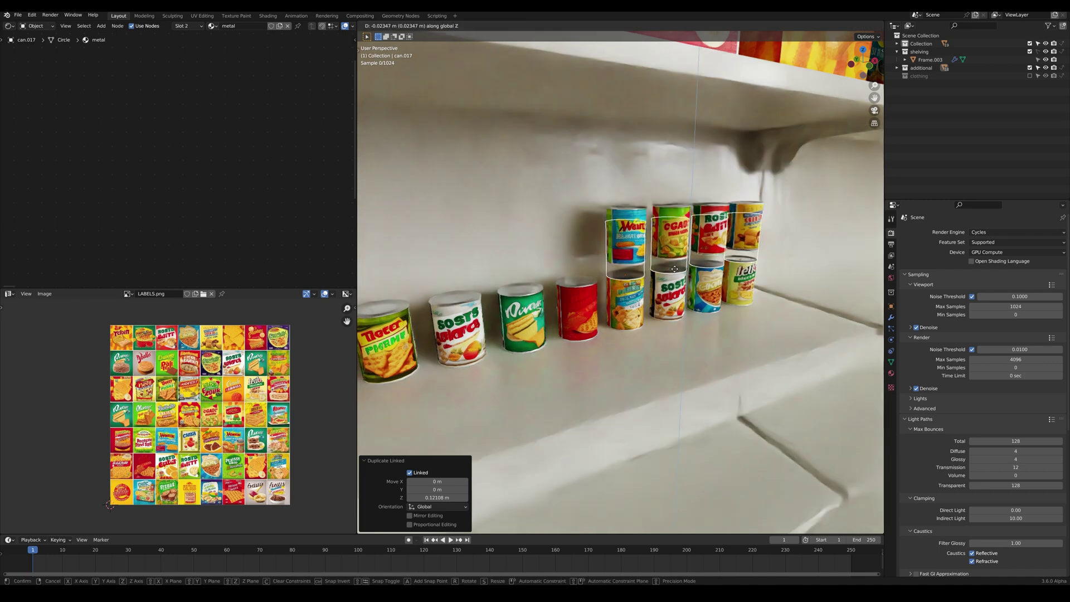
scroll(675, 272, down, 6)
scroll(675, 272, up, 2)
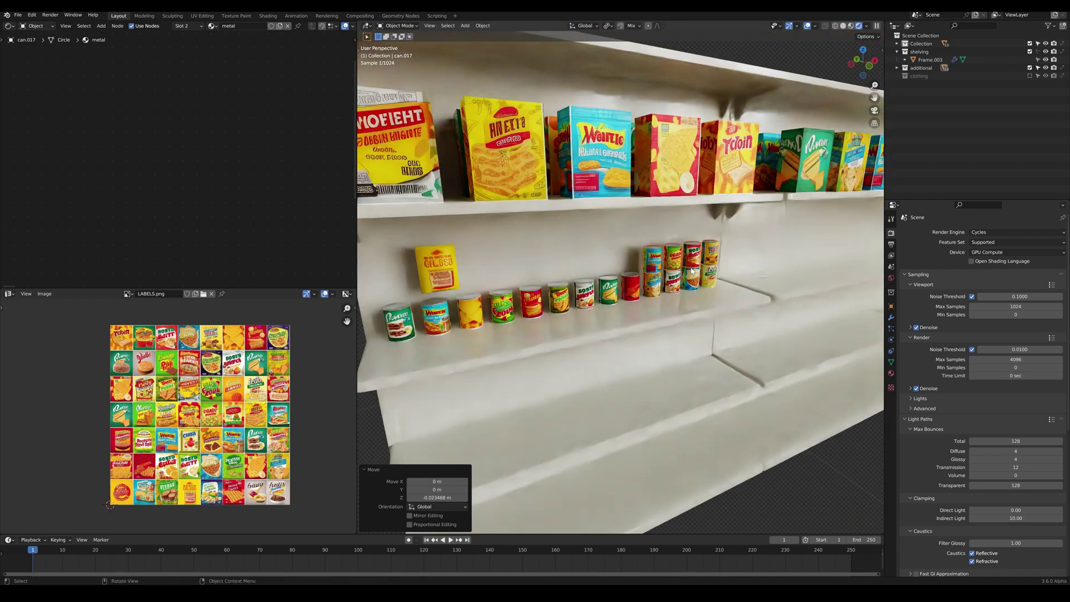
- Extend the second can layer with a linked duplicate -0.1394 m along X, followed by repeated linked duplicates at -0.10597 m along X
click(652, 262)
key(alt+d)
key(x)
click(651, 272)
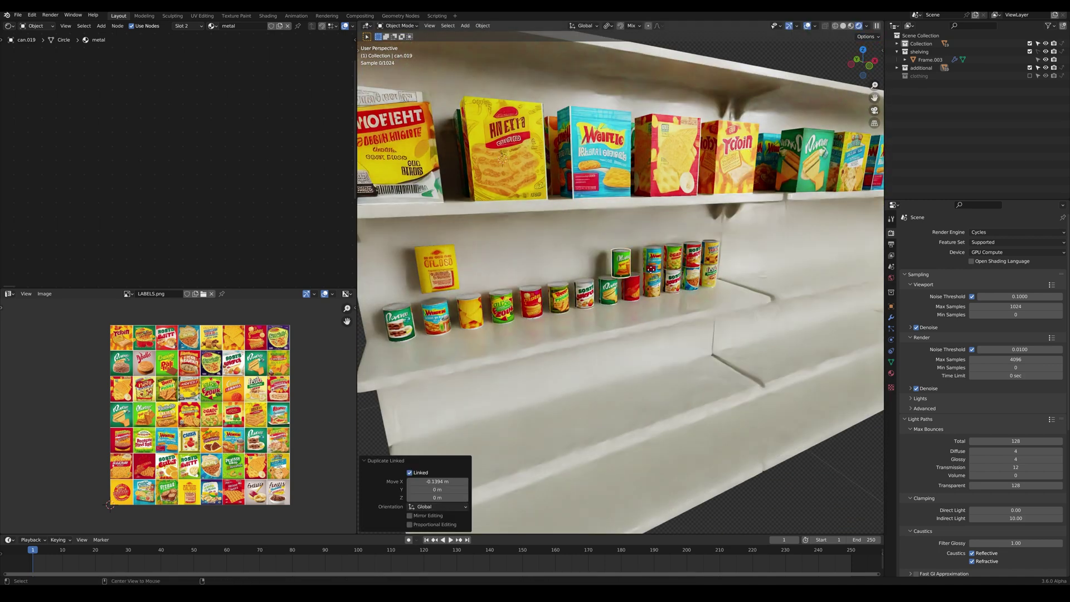
key(alt+d)
key(x)
click(625, 272)
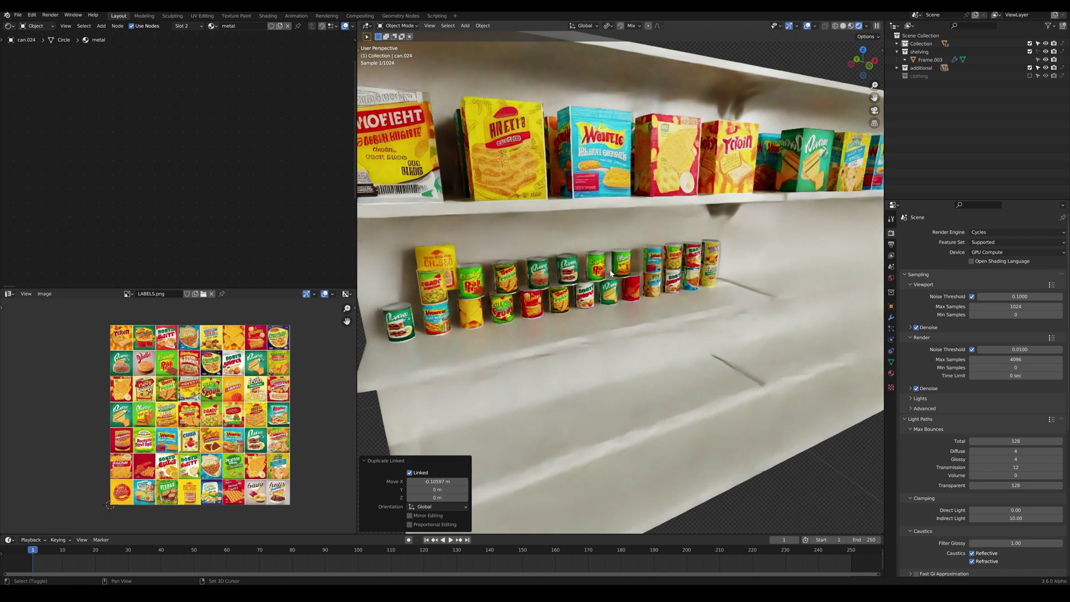
- Make a linked duplicate of a second-layer can above it, lower it 0.015914 m, and shift it 0.050053 m along X
click(500, 271)
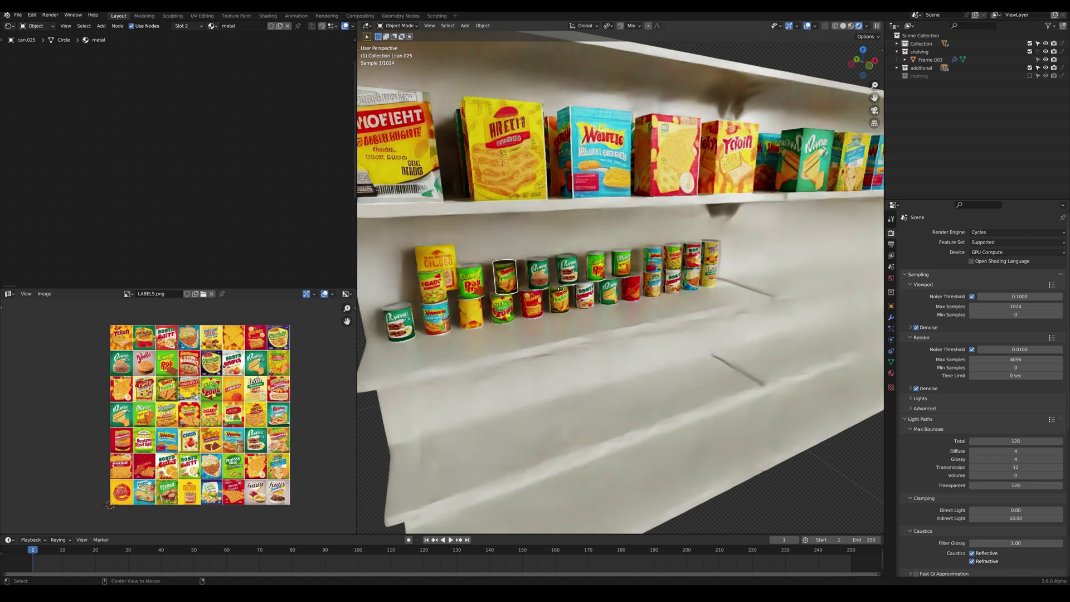
click(559, 257)
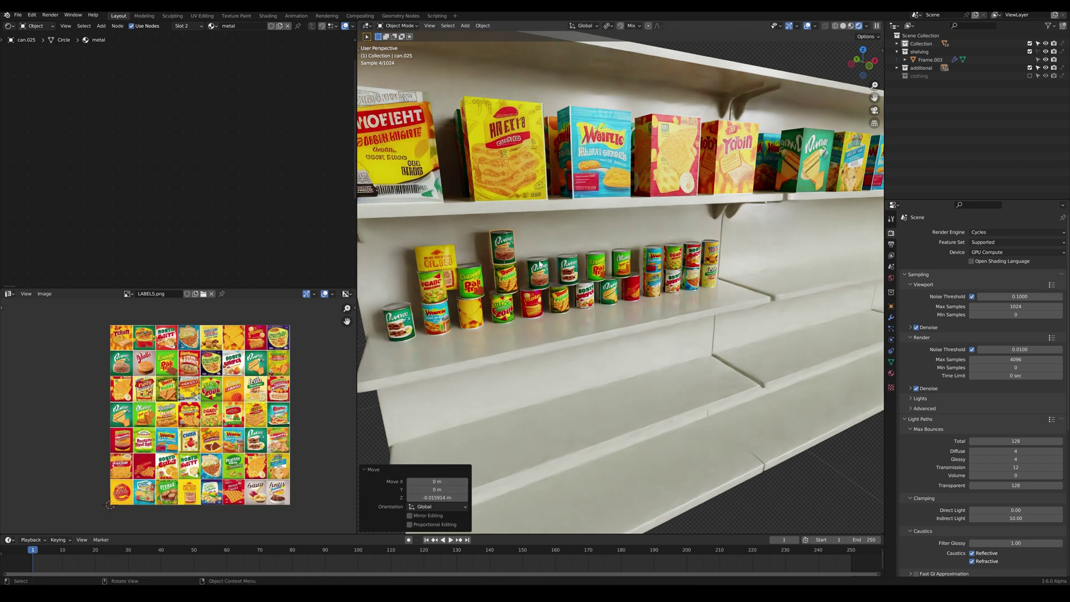
key(g)
key(x)
click(554, 256)
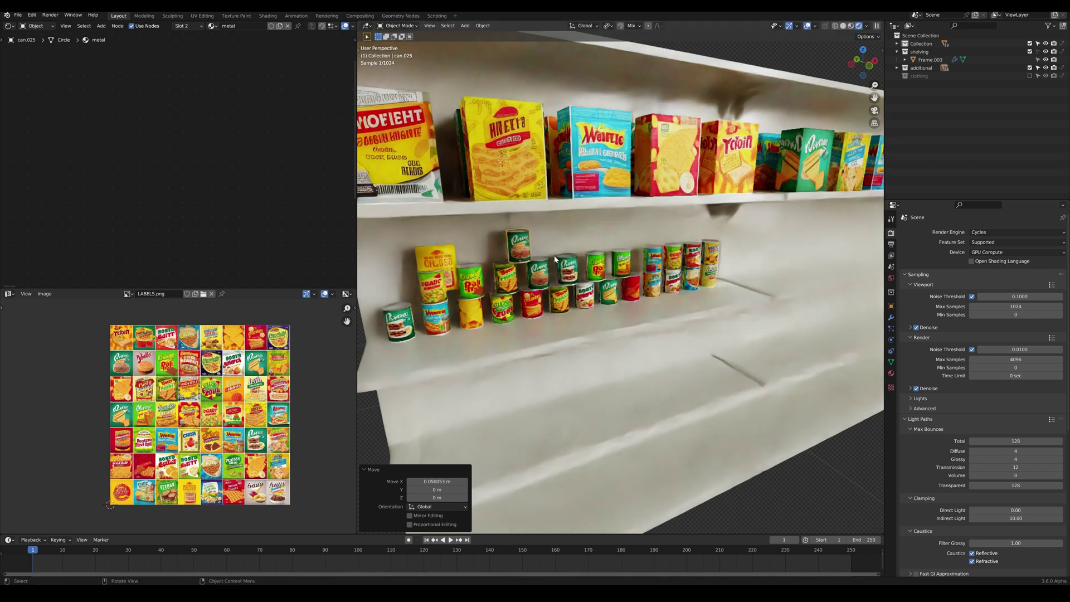
- Make a linked duplicate of the third-layer can 0.12033 m along X and repeat it across the top of the stack
key(shift+d)
key(x)
click(591, 267)
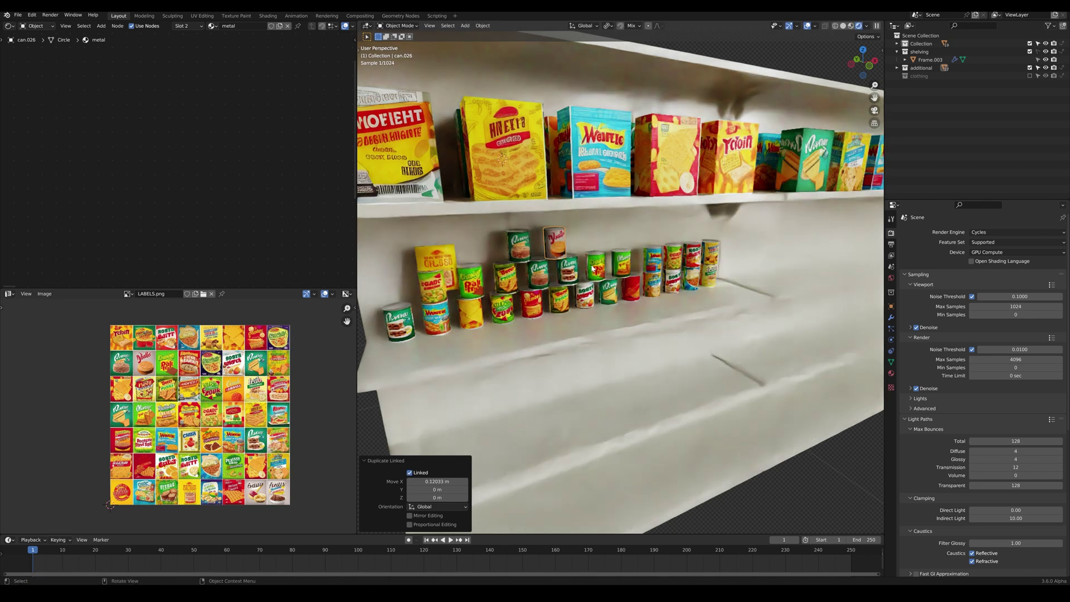
key(shift+r)
key(shift+r)
key(shift+r)
key(shift+r)
key(shift+r)
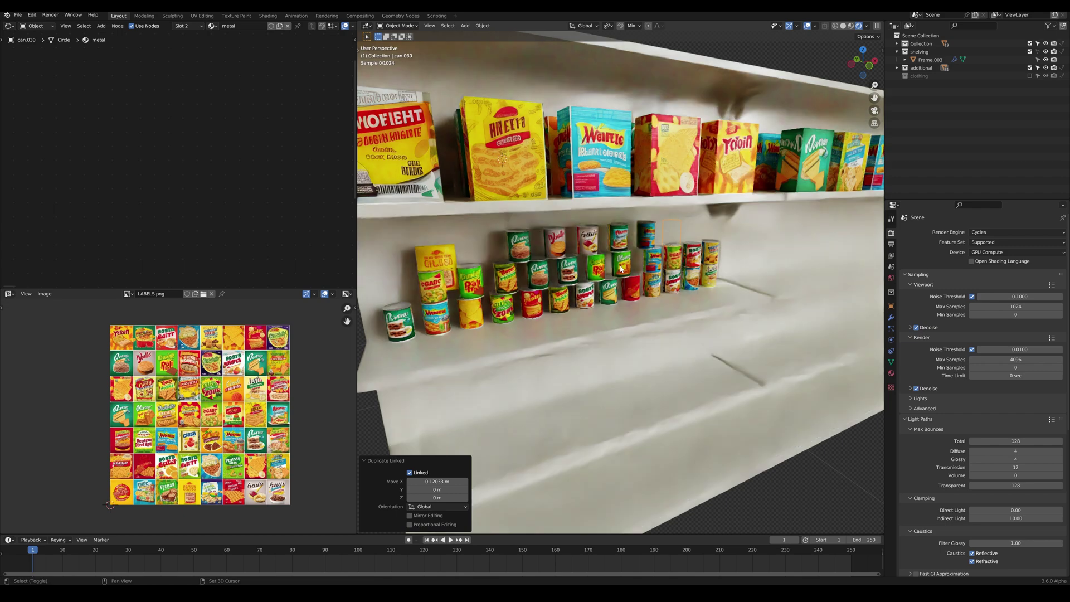
- In front view, move the chip bag -0.39923 m along X, out of the can section and beside the shelf
key(KP_1)
click(460, 236)
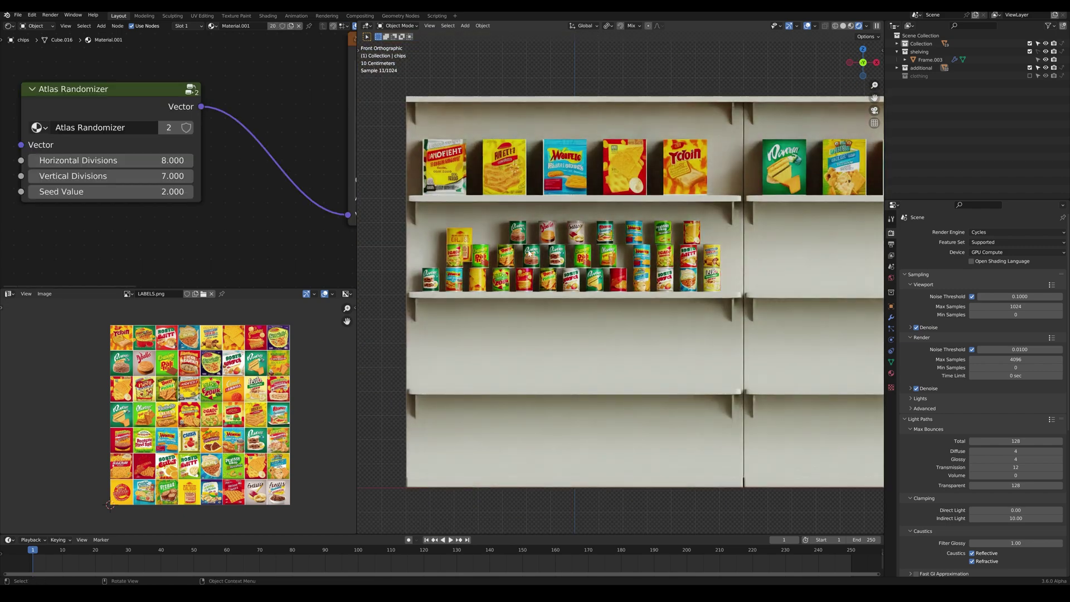
scroll(527, 252, down, 2)
key(g)
key(x)
click(459, 262)
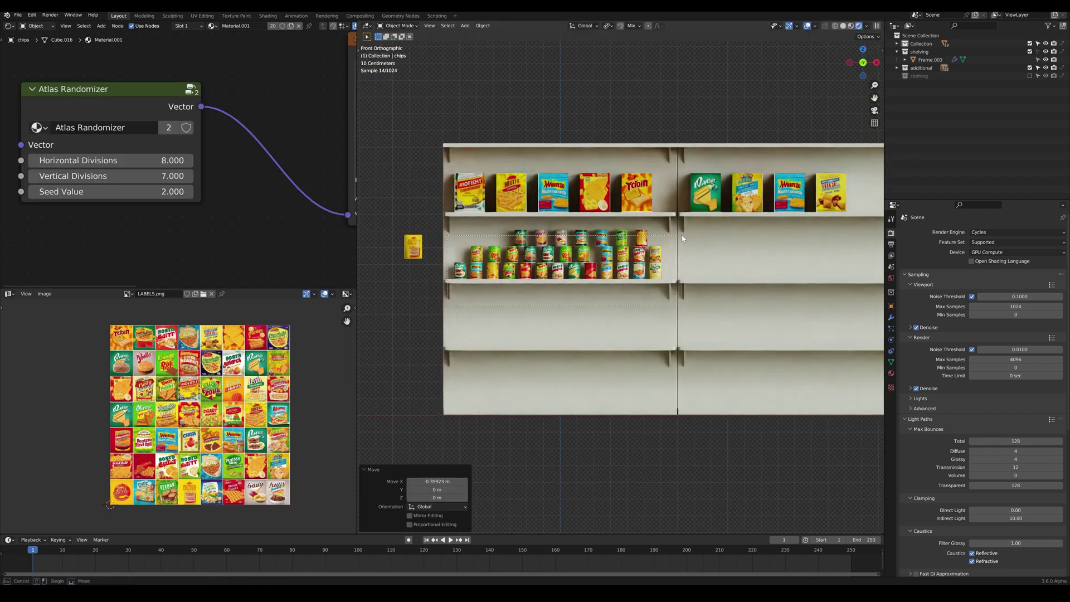
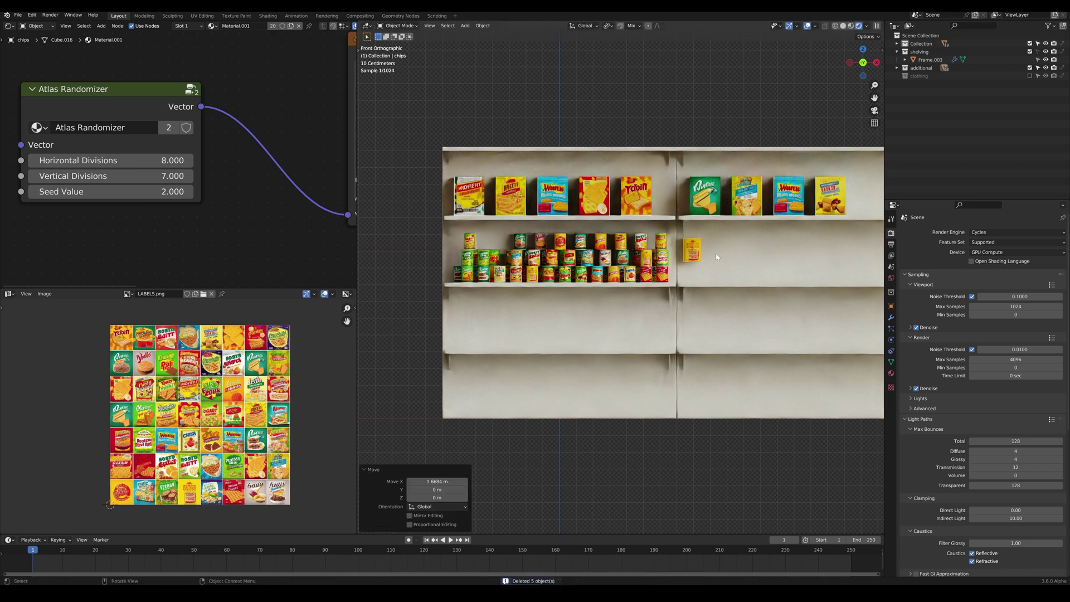
- Make linked duplicates of the chip bag spaced -0.066733 m along Y to form a front-to-back column in the middle section
scroll(594, 264, up, 4)
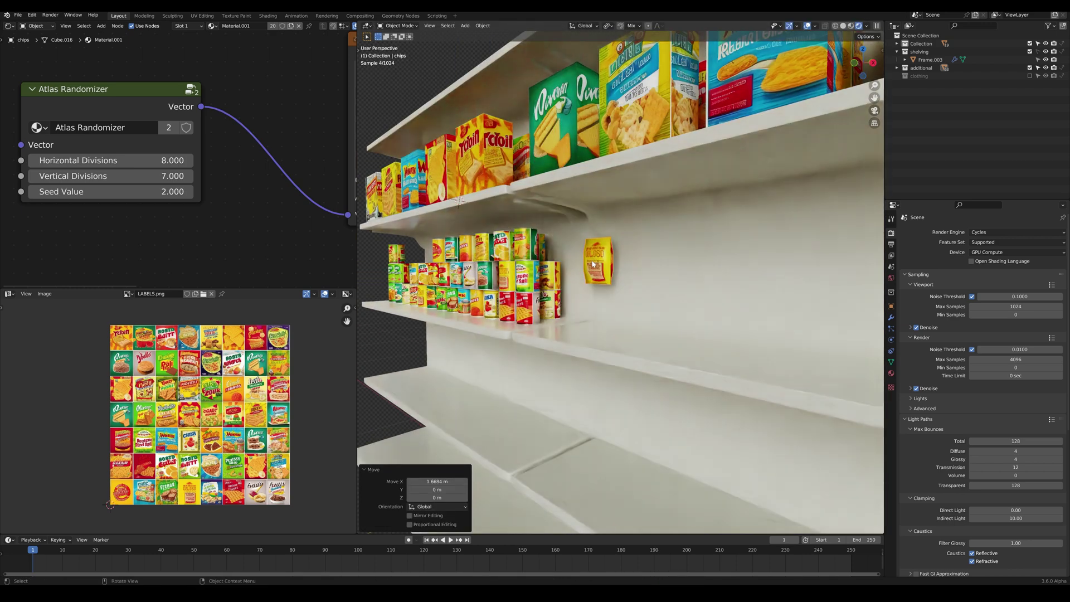
key(g)
key(y)
click(629, 252)
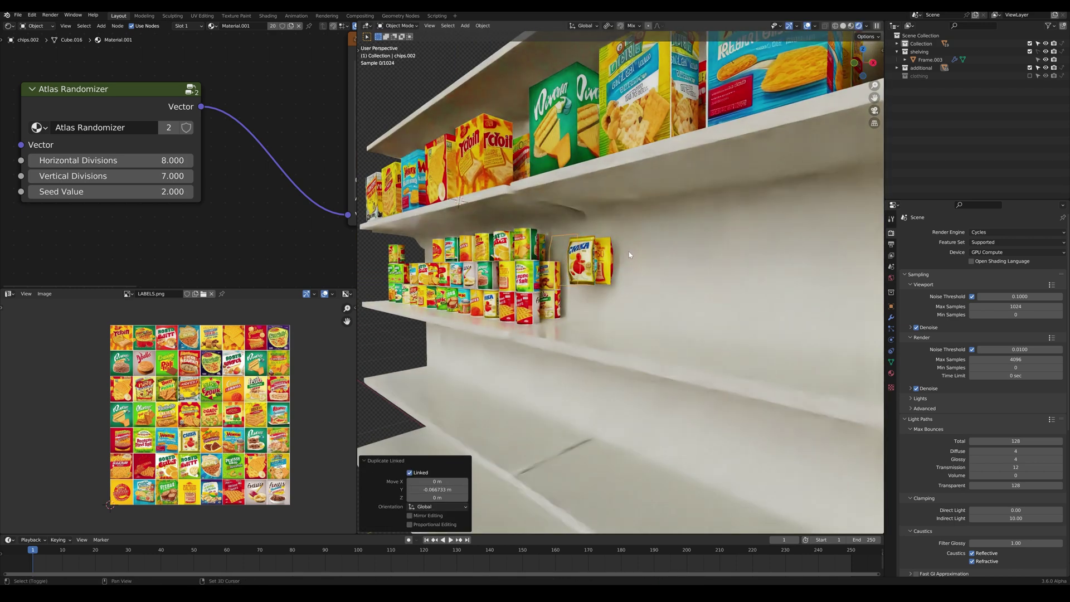
- Make linked duplicates of the chip bag column 0.12317 m along X, repeat them across the middle section, and clear the selection
key(KP_1)
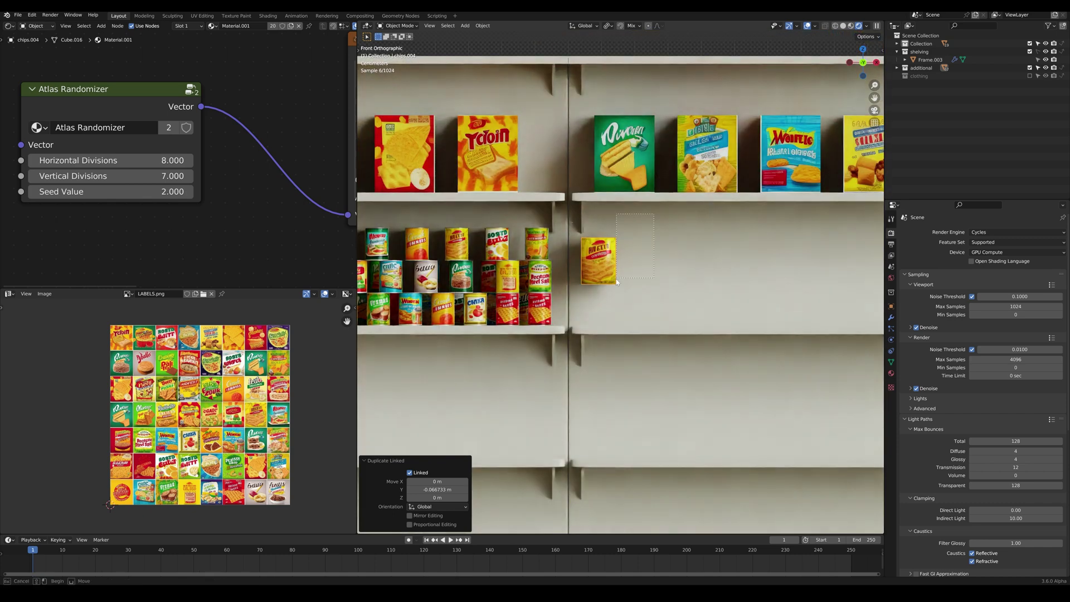
key(alt+d)
key(x)
click(654, 286)
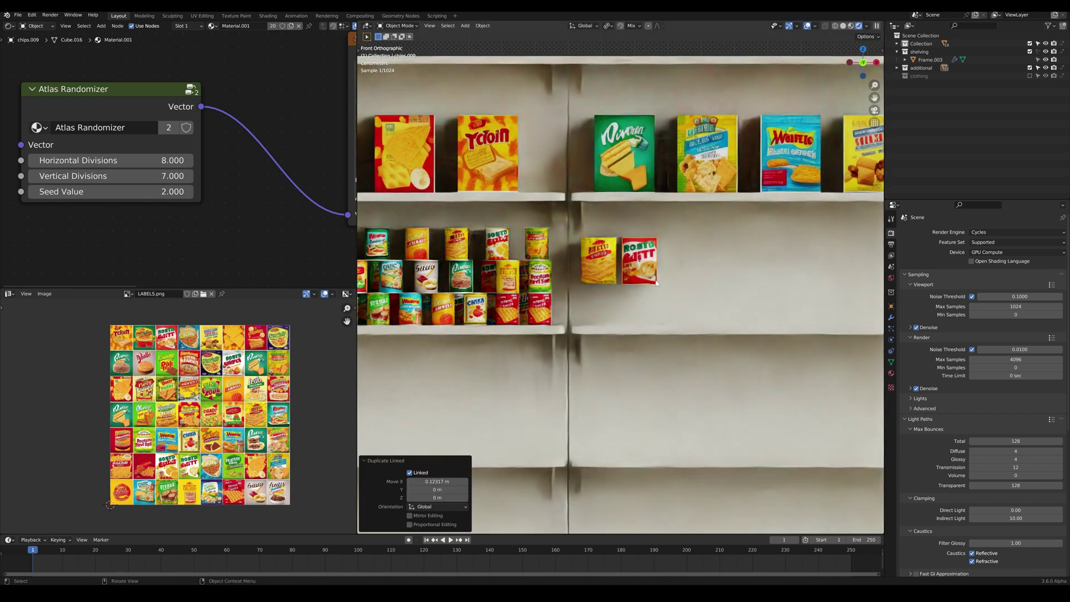
scroll(654, 287, down, 2)
key(shift+r)
key(shift+r)
key(shift+r)
key(shift+r)
key(shift+r)
key(shift+r)
key(shift+r)
key(shift+r)
key(shift+r)
key(shift+r)
key(shift+r)
key(shift+r)
key(shift+r)
key(shift+r)
key(shift+r)
key(shift+r)
key(shift+r)
key(shift+r)
key(shift+r)
key(shift+r)
key(shift+r)
key(shift+r)
key(shift+r)
key(shift+r)
key(shift+r)
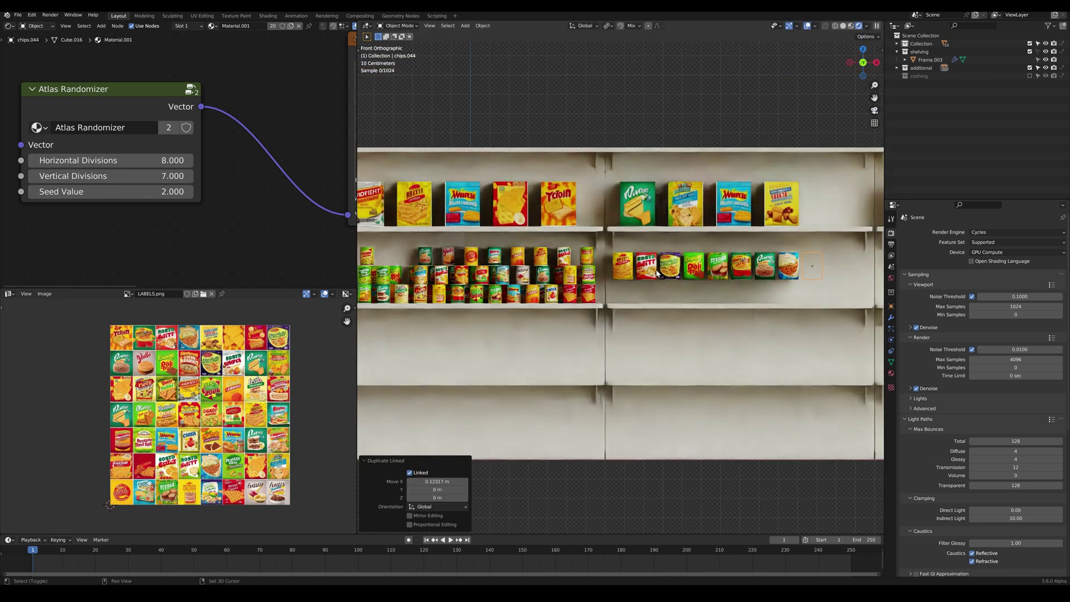
middle_drag(714, 277, 672, 284)
key(alt+a)
- In front view, make linked duplicates of the middle section's top-shelf boxes 1.3803 m along X into the third section
key(KP_1)
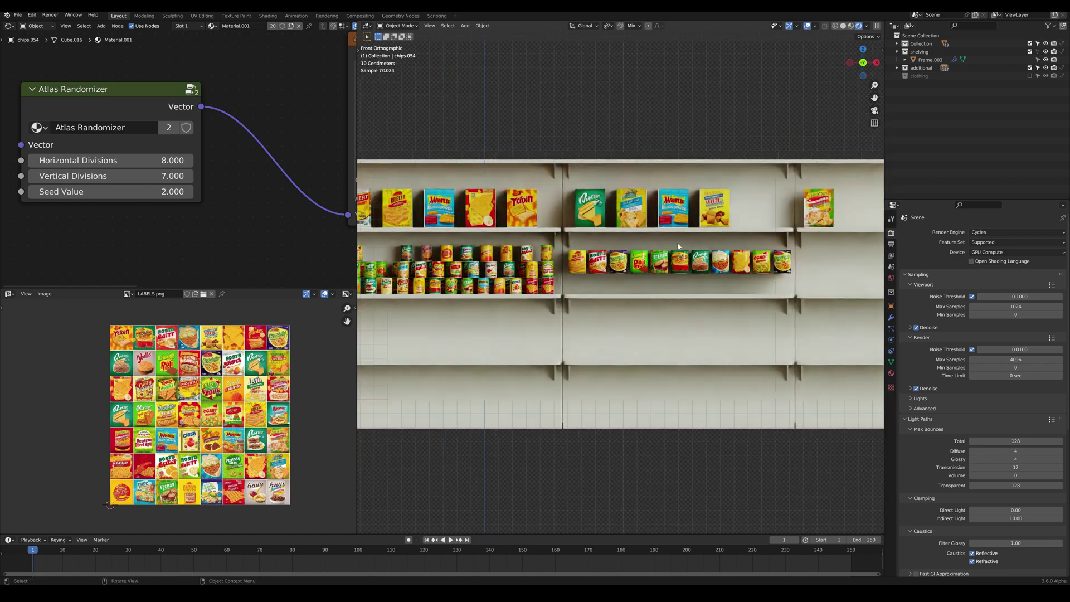
scroll(671, 284, down, 4)
key(g)
key(x)
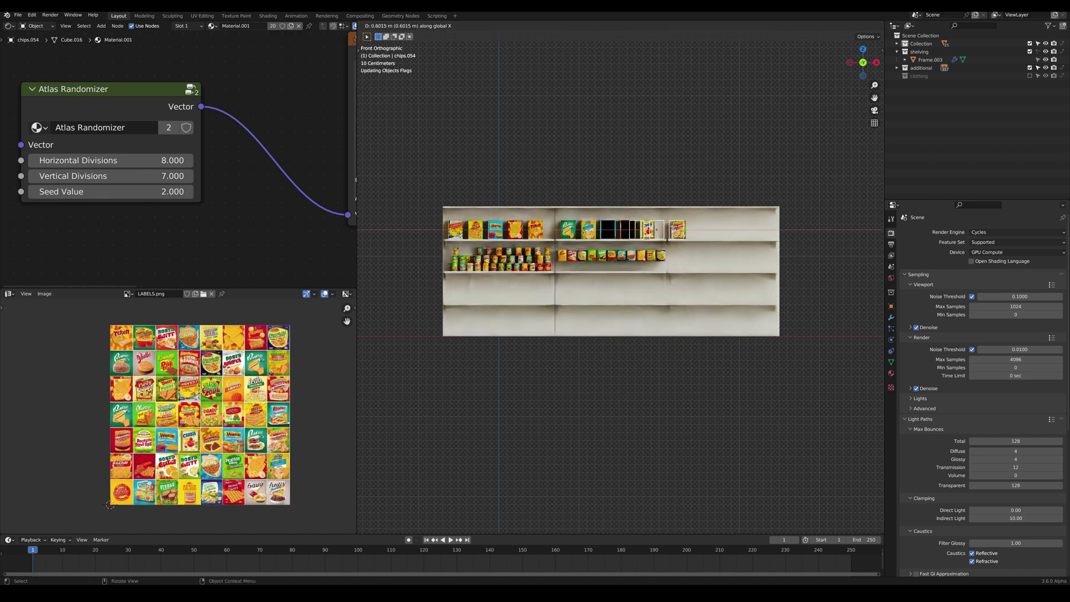
click(728, 225)
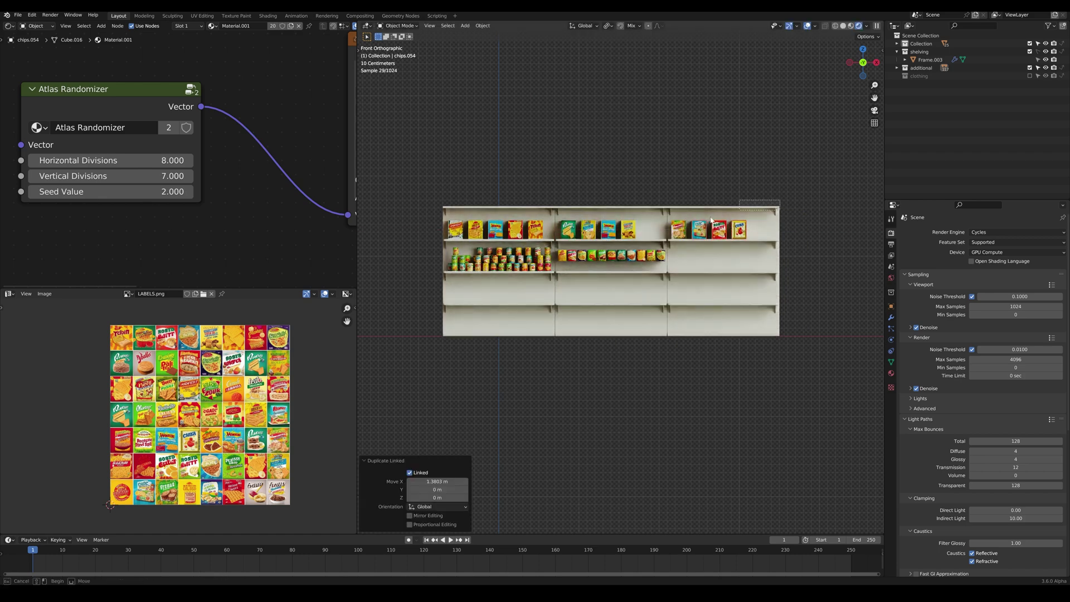
- Make linked duplicates of the third section's top-shelf boxes lower down along Z and shift them 0.20697 m along X
key(alt+d)
key(z)
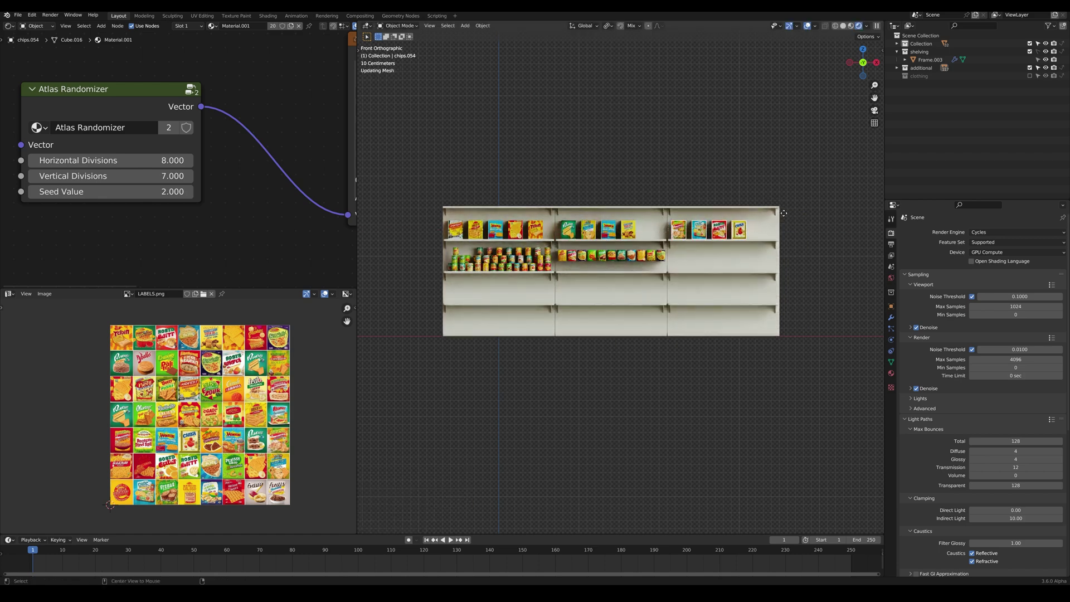
click(690, 288)
middle_drag(689, 288, 685, 292)
key(g)
key(z)
click(750, 306)
key(g)
key(x)
click(769, 315)
- Raise the duplicated boxes along Z so they rest on the third section's second shelf
key(g)
key(z)
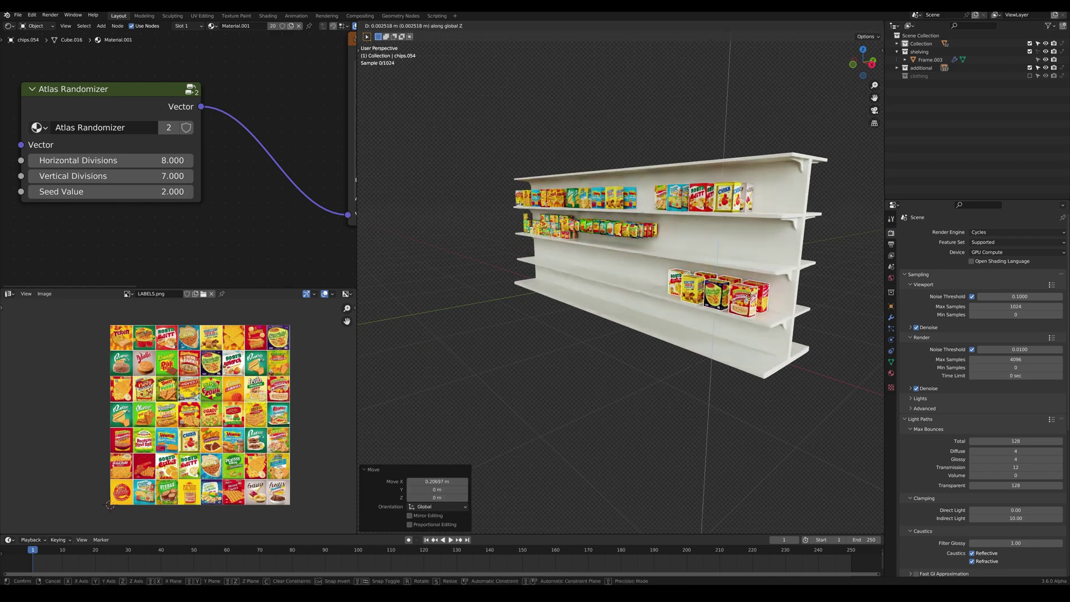
click(758, 235)
key(g)
key(z)
click(756, 259)
- Select the front box of the last column on the third section's second shelf and rotate it slightly about Z
click(749, 254)
key(r)
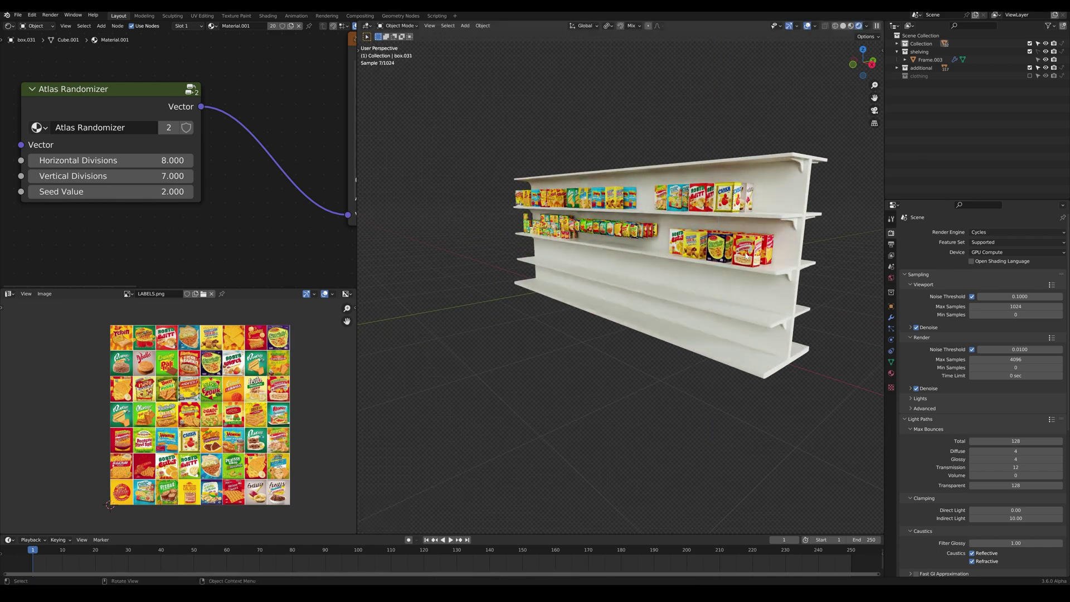
key(z)
click(805, 254)
click(825, 245)
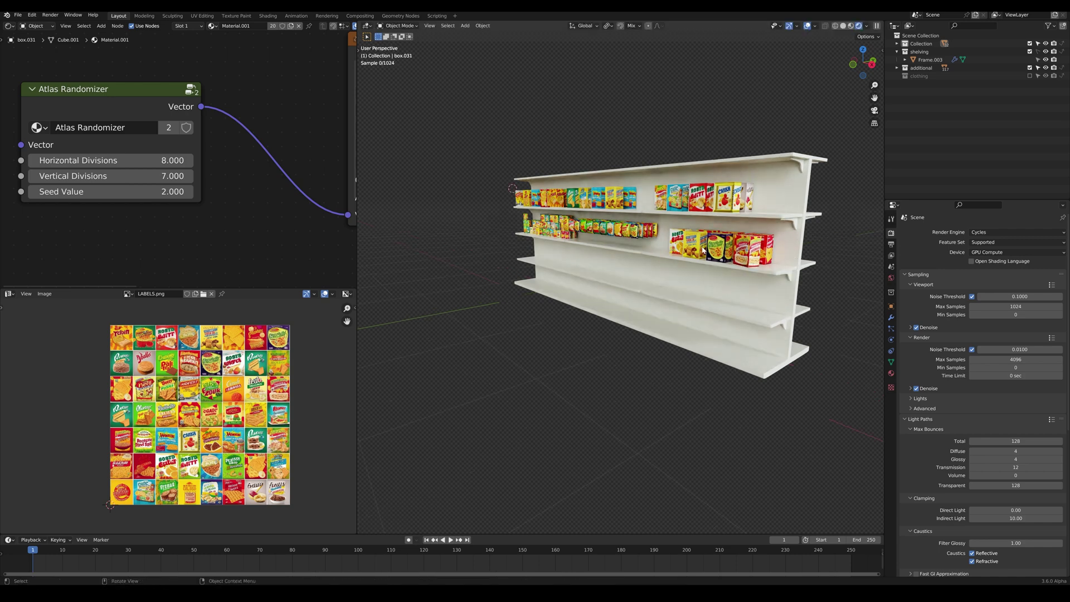
- Select another box on the third section's second shelf and rotate it 7.05° about Z
scroll(703, 249, up, 2)
middle_drag(703, 250, 760, 271)
click(684, 239)
click(815, 220)
key(r)
key(z)
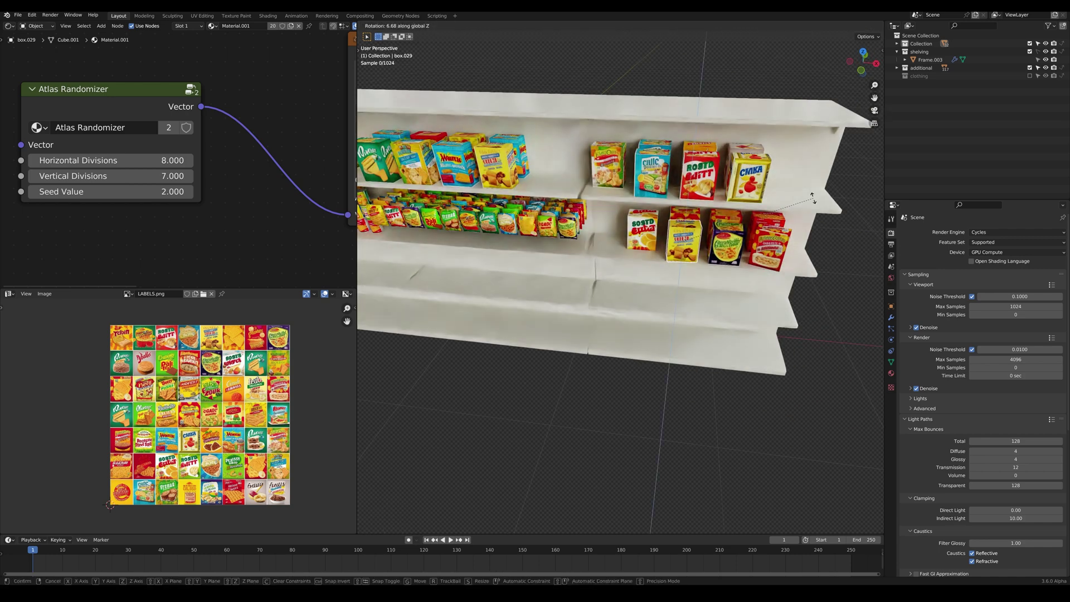
click(797, 206)
- In front view, select the stacked cans in the first section and make linked duplicates of them in the third section
key(KP_1)
scroll(795, 205, down, 3)
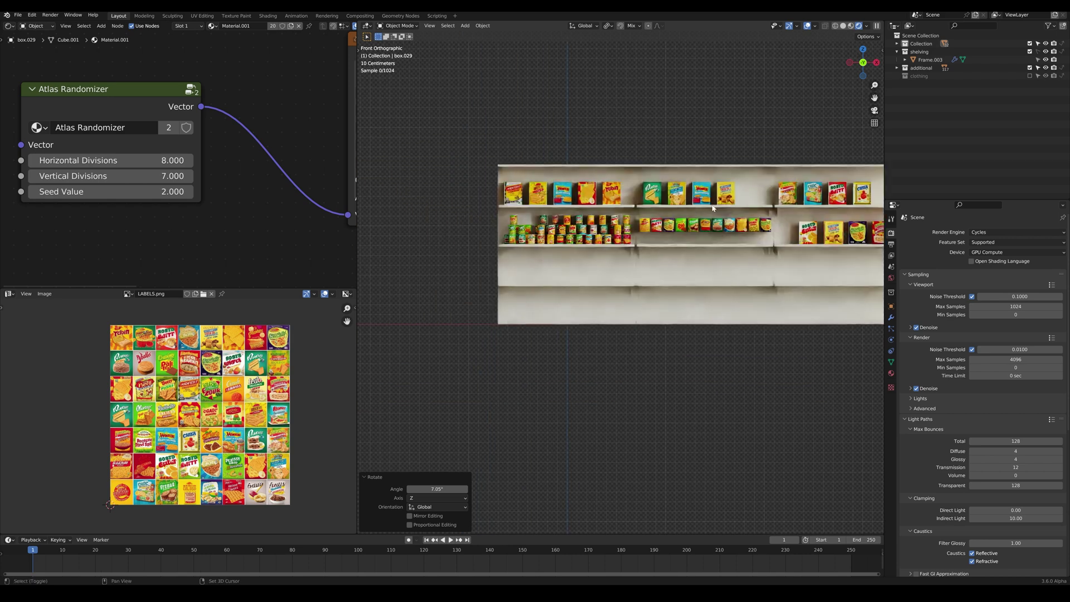
drag(628, 218, 629, 220)
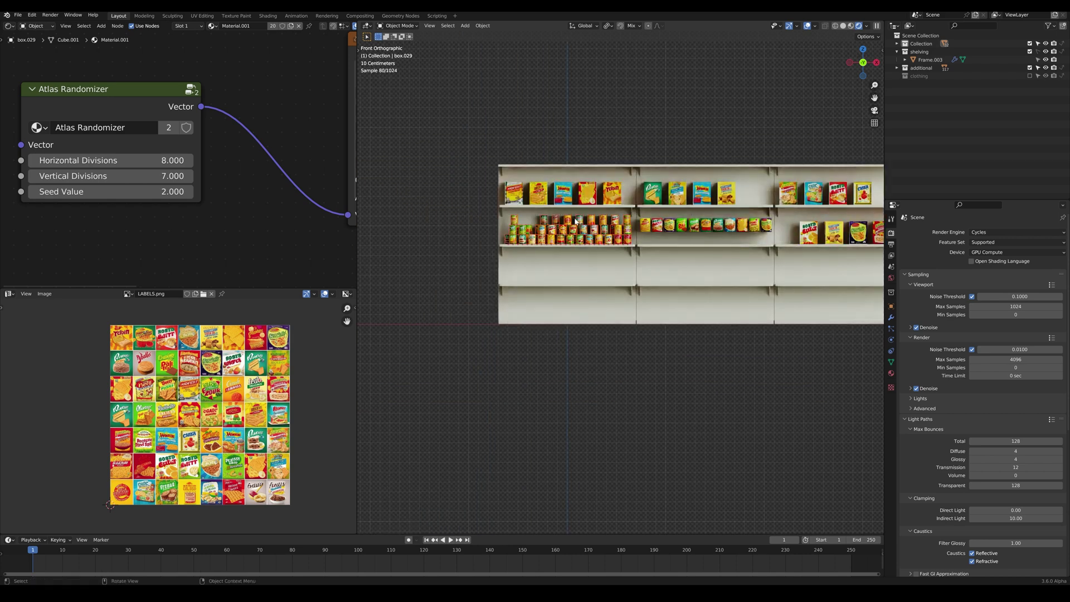
key(alt+d)
click(806, 261)
middle_drag(807, 261, 660, 259)
- Lower the duplicated cans 0.47116 m along Z to the third section's bottom shelf and shift them 0.32677 m along X
key(g)
key(z)
click(665, 308)
key(g)
key(x)
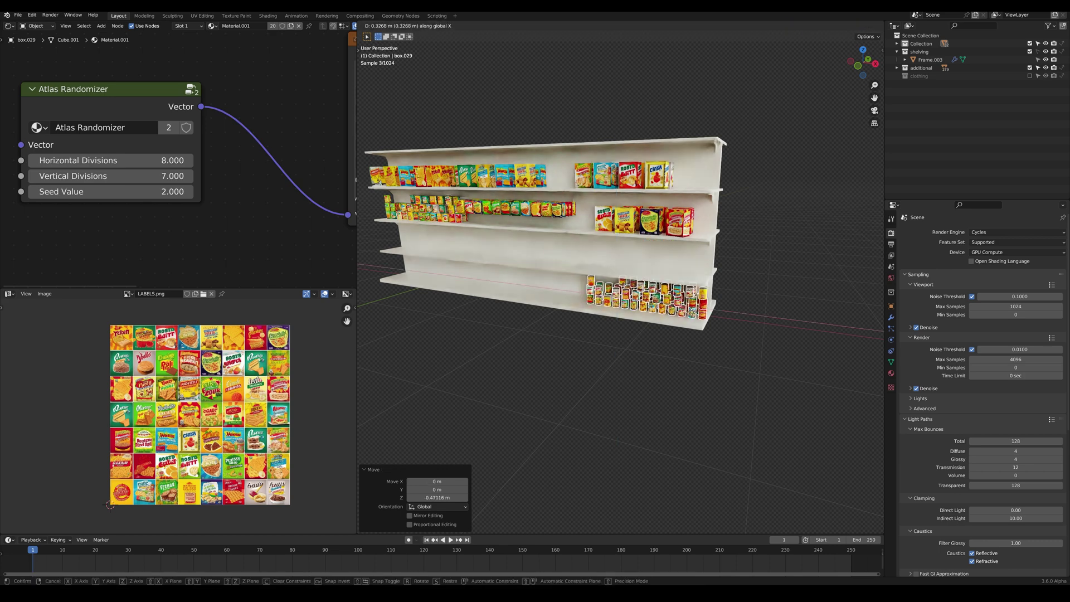
click(633, 246)
- In front view, make linked duplicates of the second section's can row along Z as a second layer, adjusting the height by 0.058172 m
key(KP_1)
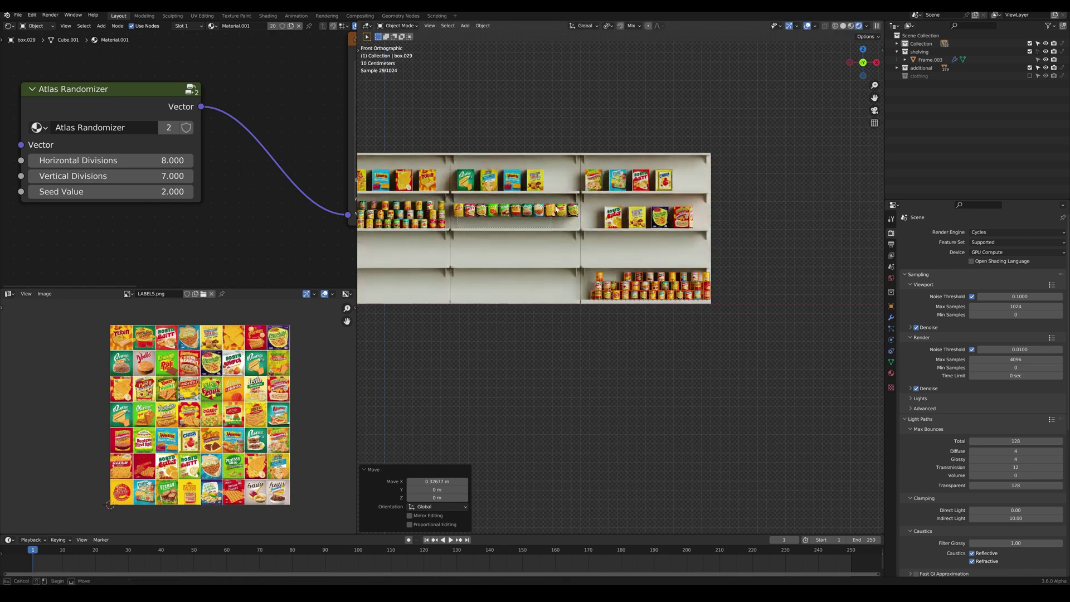
key(alt+d)
key(z)
scroll(582, 209, up, 2)
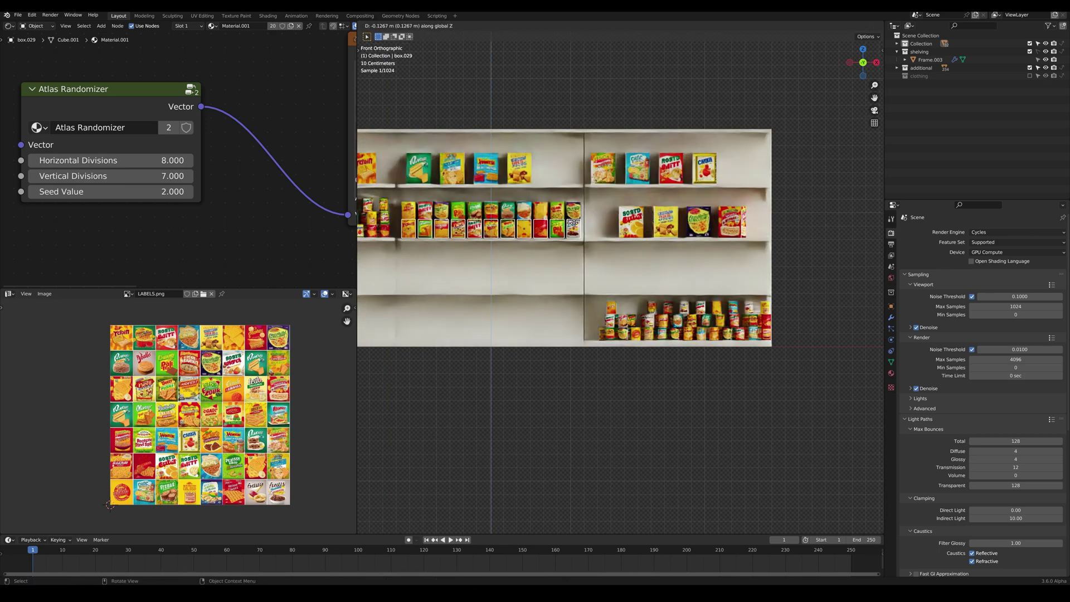
click(588, 204)
key(g)
key(z)
click(556, 221)
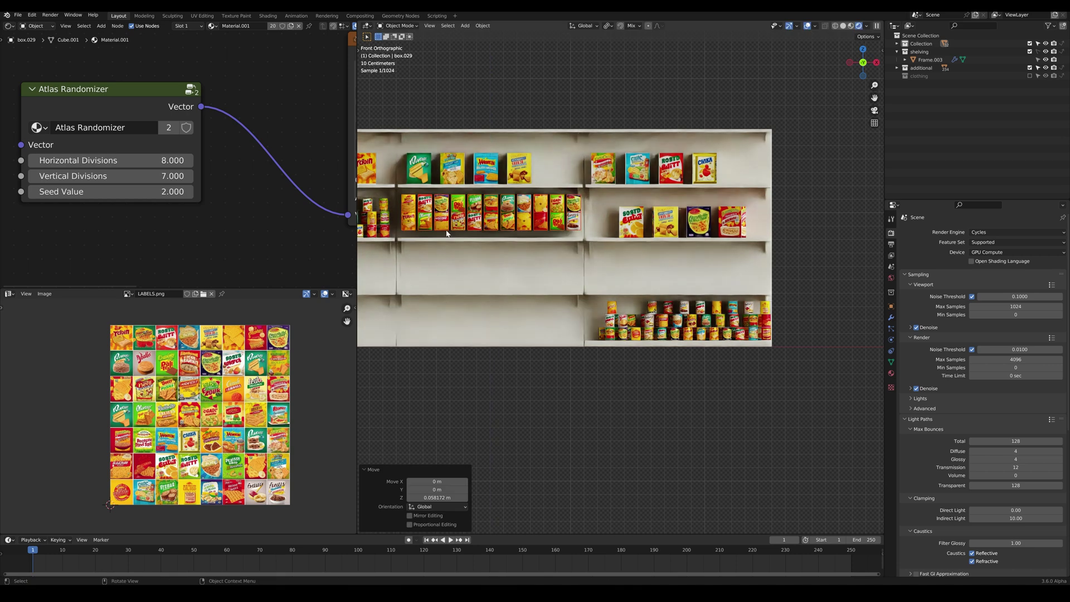
- Lower the two can layers along Z so they rest on the second section's second shelf
key(g)
key(z)
drag(590, 219, 617, 229)
click(585, 219)
- Make linked duplicates of the second section's top-shelf boxes along Z down to its third shelf
scroll(585, 220, down, 1)
mouse_move(672, 241)
shift+middle_down()
mouse_move(712, 208)
mouse_move(678, 241)
shift+middle_up()
key(alt+d)
key(z)
click(708, 241)
key(g)
key(z)
key(Escape)
- Adjust the duplicated boxes' position on the second section's third shelf and delete its last two columns of boxes
key(g)
key(x)
click(550, 222)
middle_drag(550, 222, 569, 231)
key(g)
key(x)
click(552, 240)
key(b)
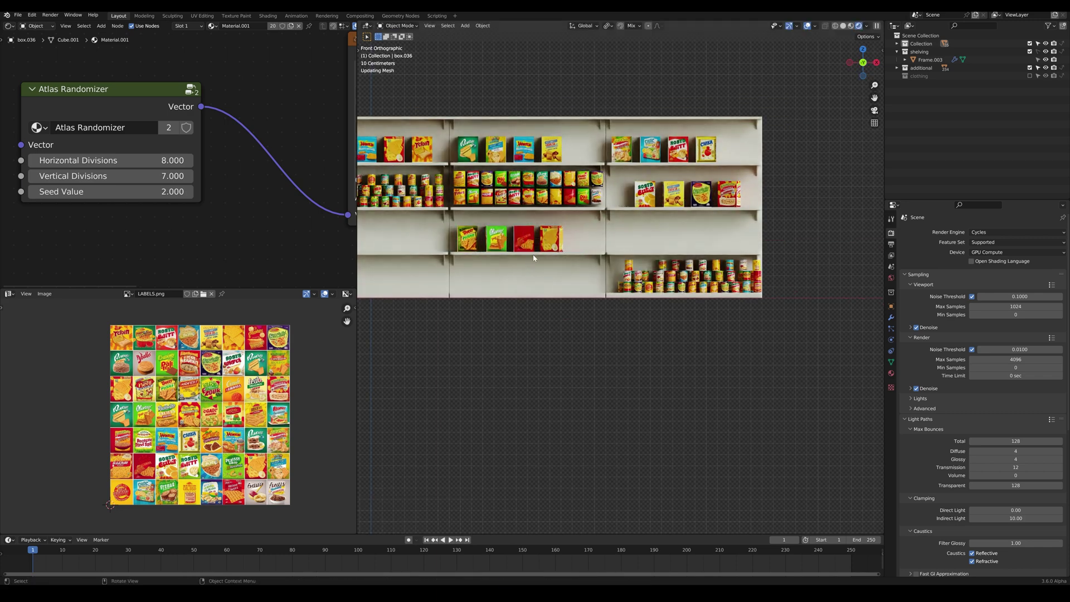
key(Delete)
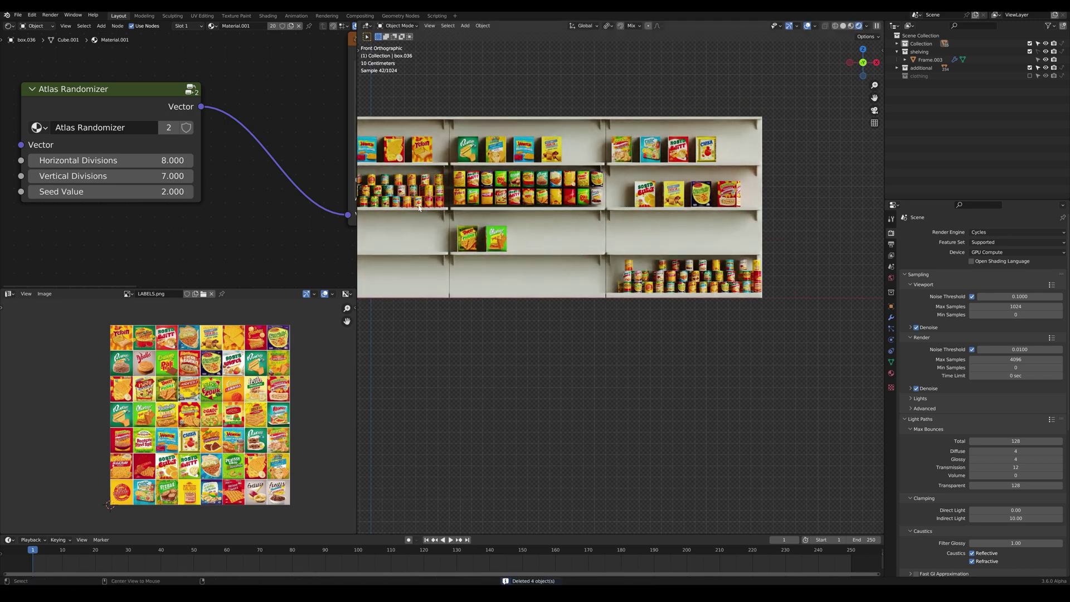
- Duplicate a group of stacked cans from the first section onto the second section's third shelf, beside the boxes
click(419, 208)
key(shift+d)
click(557, 240)
middle_drag(556, 240, 646, 233)
scroll(563, 256, up, 4)
click(566, 264)
- Make linked duplicates of a group of boxes and place them above the shelf unit
scroll(566, 263, down, 5)
key(alt+d)
click(690, 131)
middle_drag(640, 143, 693, 181)
scroll(694, 181, up, 1)
- Change the transform pivot point and rotate the boxes above the shelf unit 90° about X so they lie flat
click(609, 26)
click(631, 54)
shift+middle_drag(695, 126, 645, 136)
scroll(644, 135, up, 2)
text(rx90)
key(Return)
- Select one of the flat boxes and lower it along Z onto the top of the shelf unit
click(551, 166)
key(g)
key(z)
click(564, 213)
- Lower another flat box 0.27144 m along Z and slide a box horizontally along the shelf unit's top
click(531, 163)
key(g)
key(z)
click(554, 195)
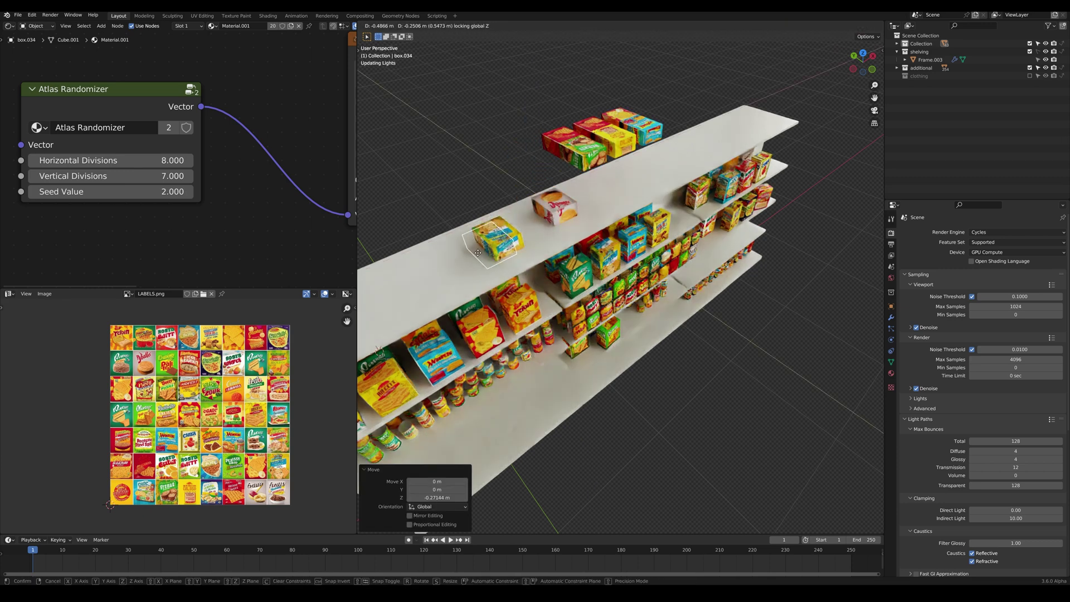
ctrl+click(486, 255)
- Move two more flat boxes to the third section's end of the shelf unit's top, stacking them
click(592, 157)
key(g)
click(707, 147)
click(647, 132)
key(g)
click(703, 133)
- Repeat the last move on the remaining raised boxes to bring them down to the top of the shelf unit
key(shift+r)
click(640, 162)
key(shift+r)
click(608, 204)
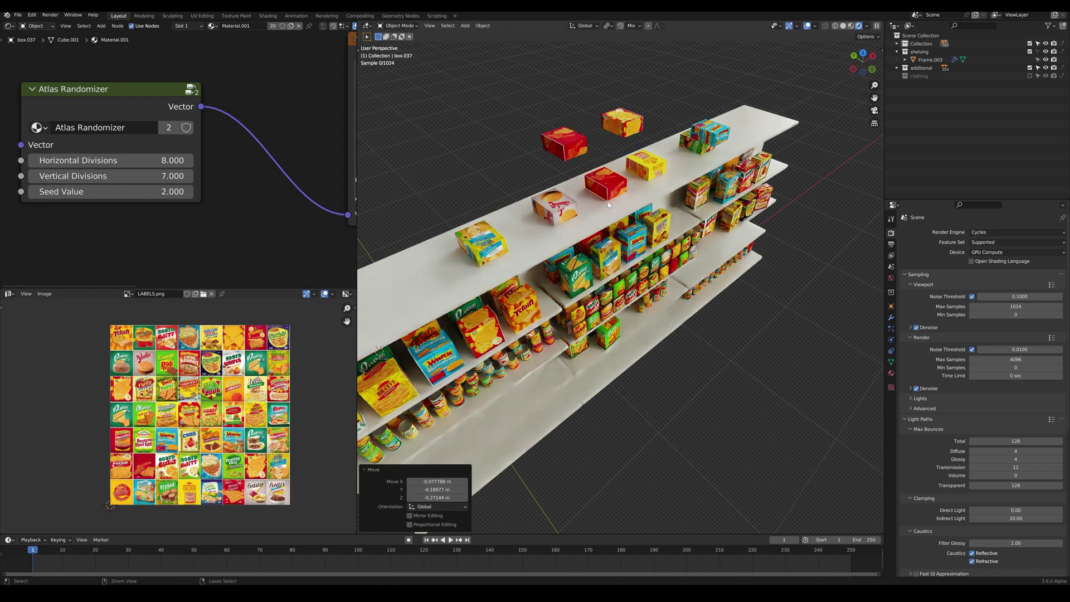
key(shift+r)
click(612, 183)
key(shift+r)
- Rotate the two boxes above the second section about Z so they sit at uneven angles
click(551, 209)
key(r)
key(z)
click(574, 192)
click(607, 168)
key(r)
key(z)
click(649, 107)
- Rotate the yellow box and a box in the end stack on the shelf unit's top about Z
click(647, 165)
key(r)
key(z)
click(666, 145)
click(710, 132)
key(r)
key(z)
click(704, 162)
click(704, 168)
- In front view, make linked duplicates of the first section's top-shelf boxes and move them 1.0502 m down along Z
middle_drag(703, 168, 652, 147)
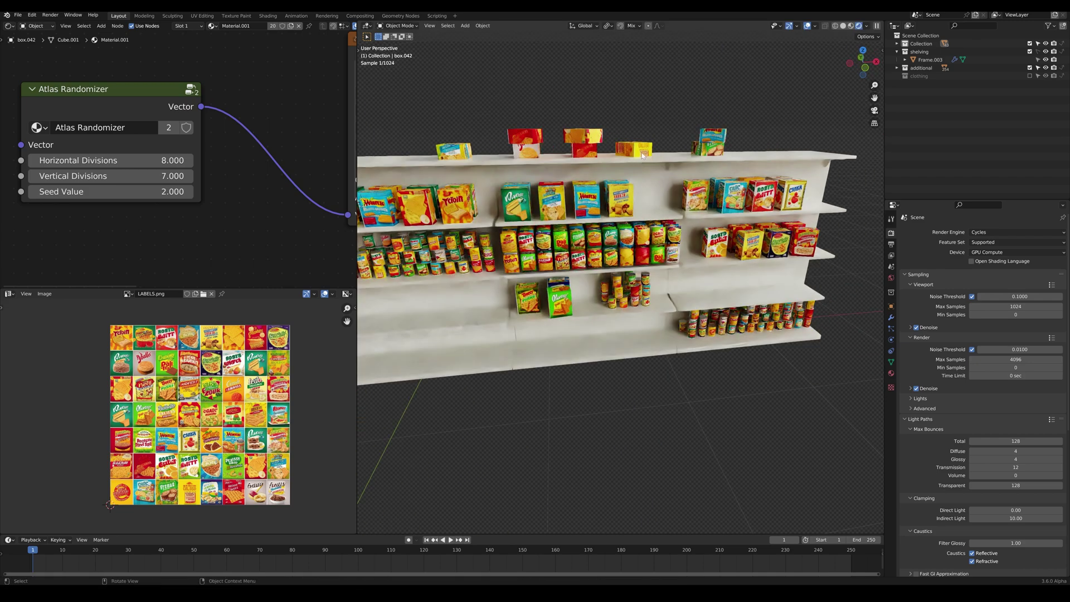
scroll(652, 148, down, 2)
key(KP_1)
shift+middle_drag(576, 242, 609, 233)
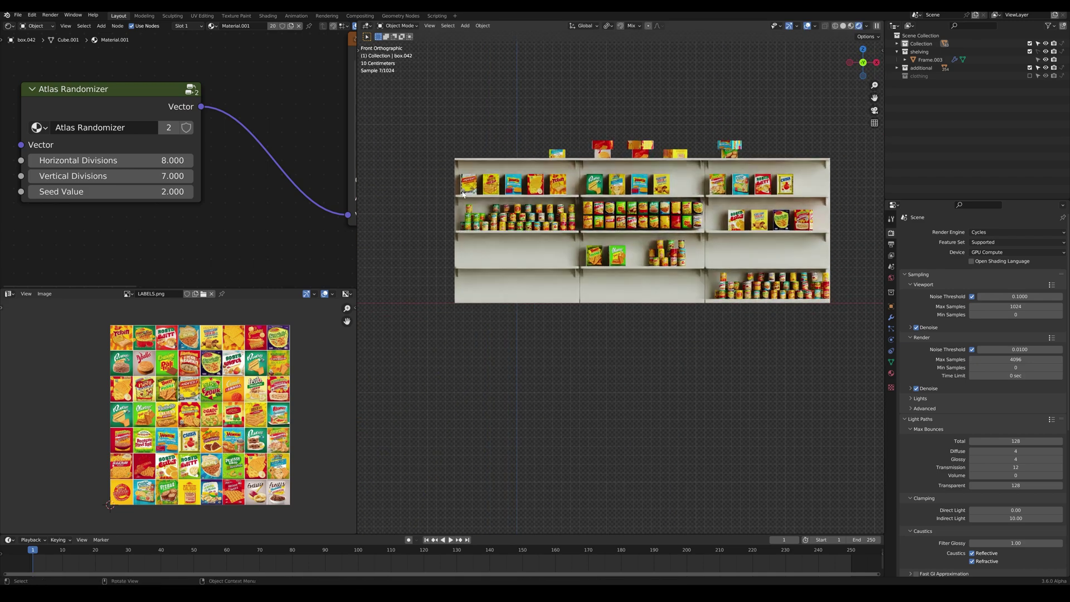
key(alt+d)
key(z)
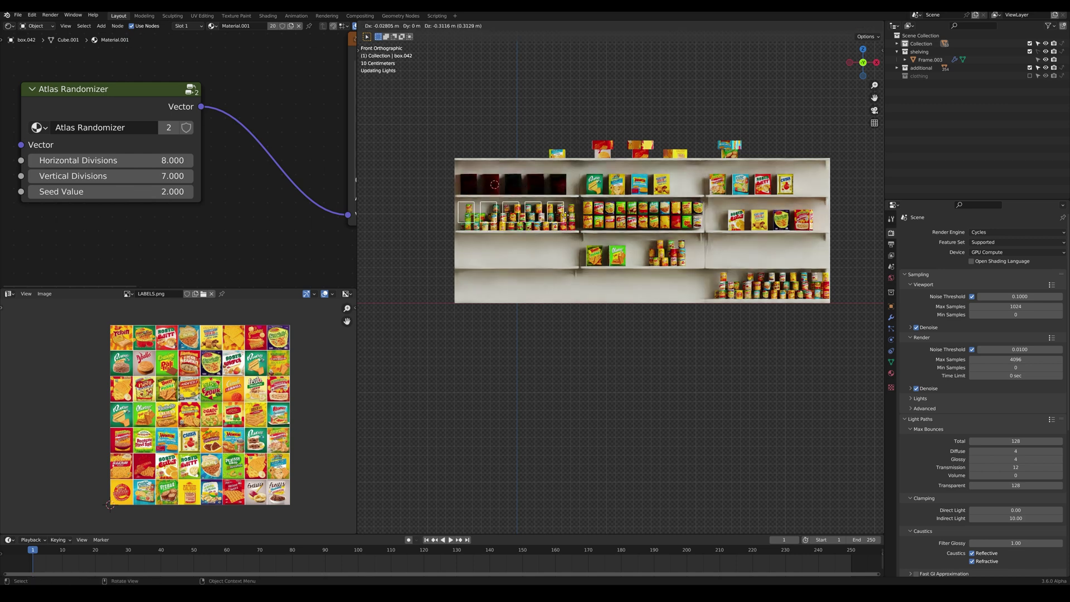
click(570, 296)
- Lower the duplicated boxes another 0.11535 m along Z so they rest on the first section's bottom shelf
middle_drag(569, 295, 584, 306)
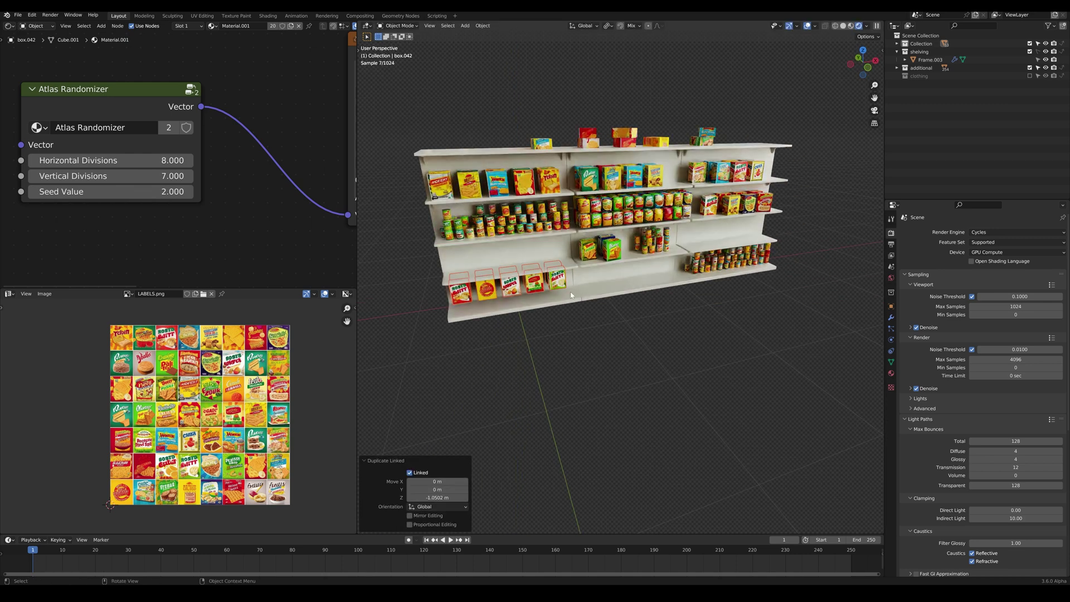
key(g)
key(z)
click(579, 296)
- Make linked duplicates of the bottom-shelf boxes along X to fill the second section's bottom shelf
key(alt+d)
key(x)
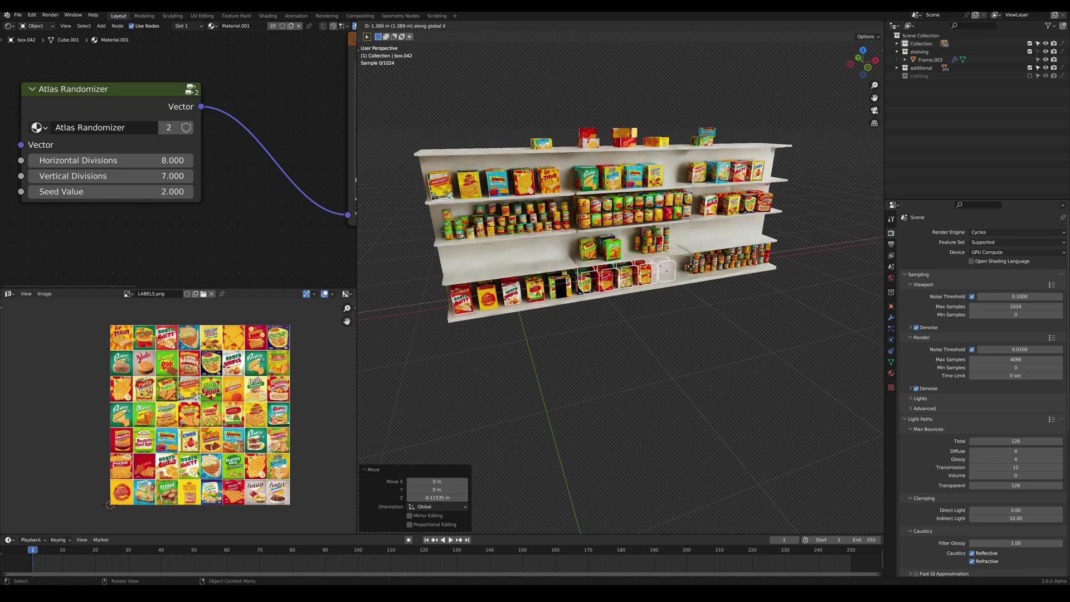
click(699, 268)
click(516, 251)
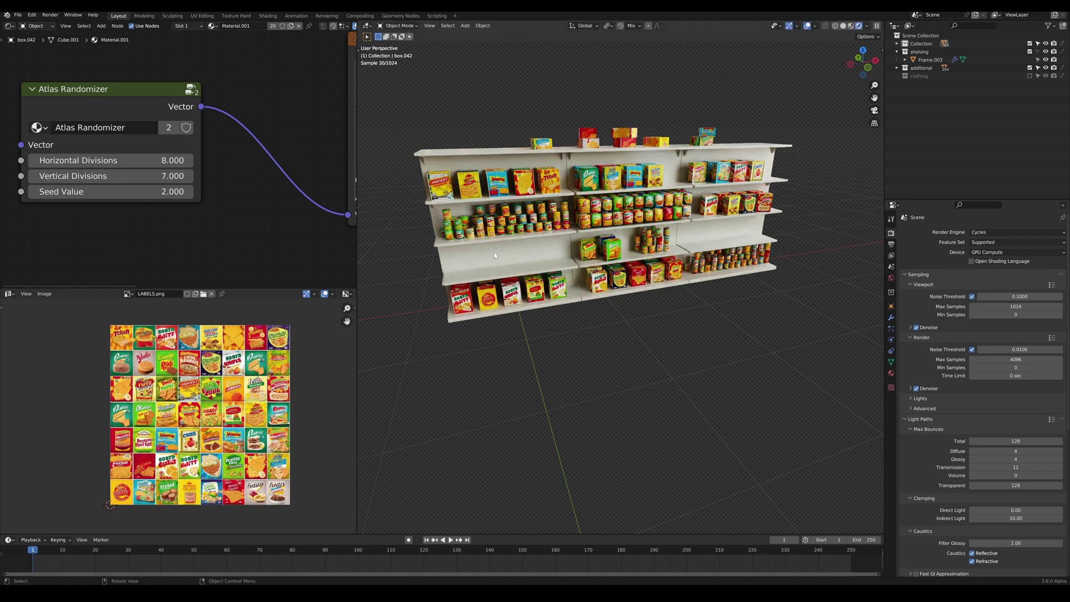
- In front view, make linked duplicates of part of the second section's can stack, offset -1.421 m in X and -0.38019 m in Z
key(KP_1)
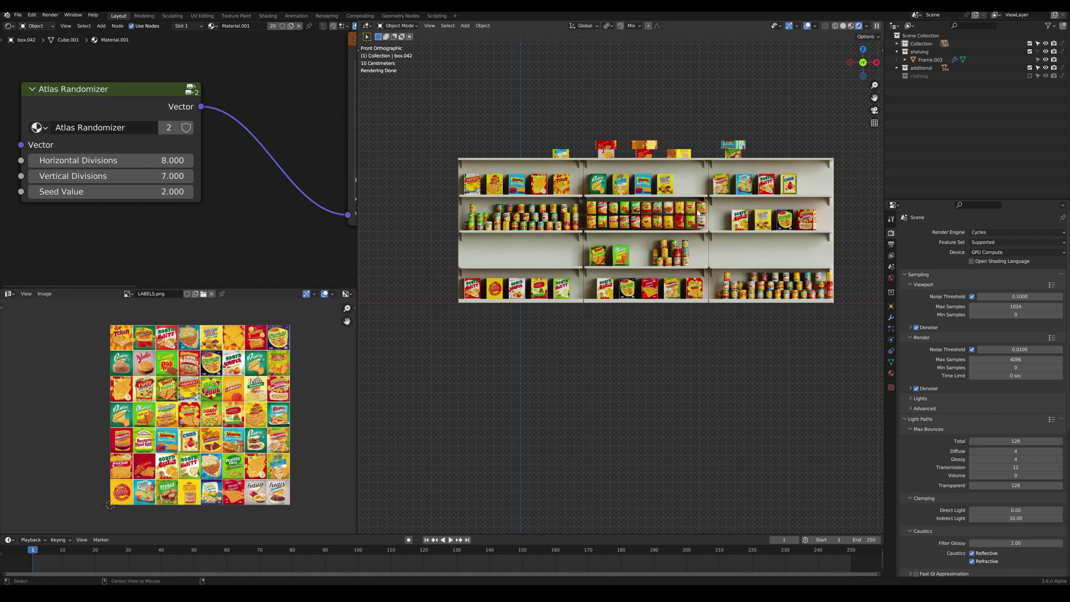
key(alt+d)
click(570, 246)
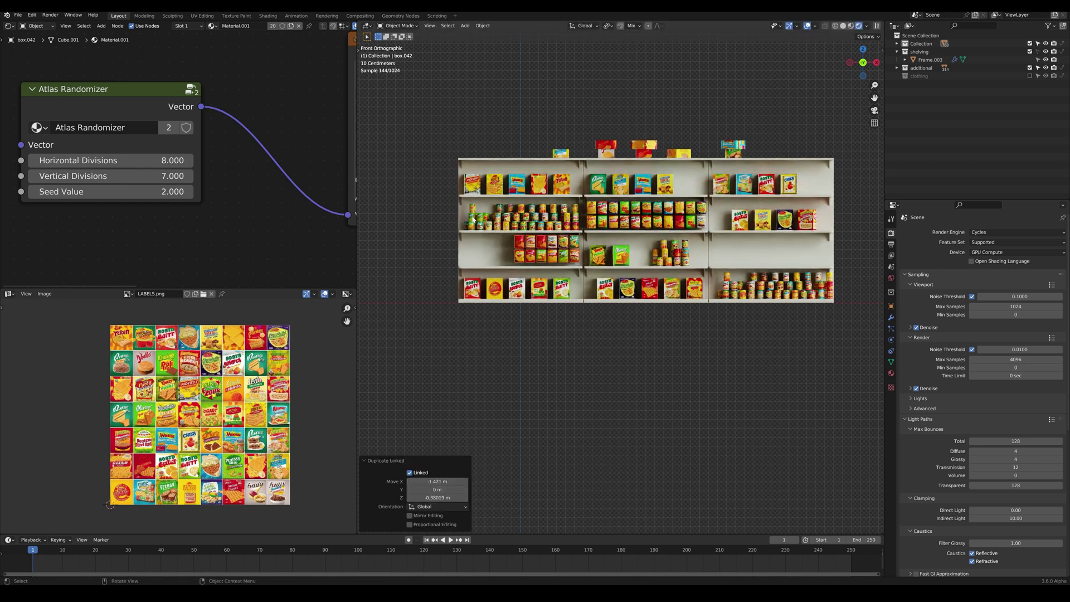
- Make linked duplicates of the first section's second-shelf end cans on its third shelf and adjust their height along Z
click(509, 232)
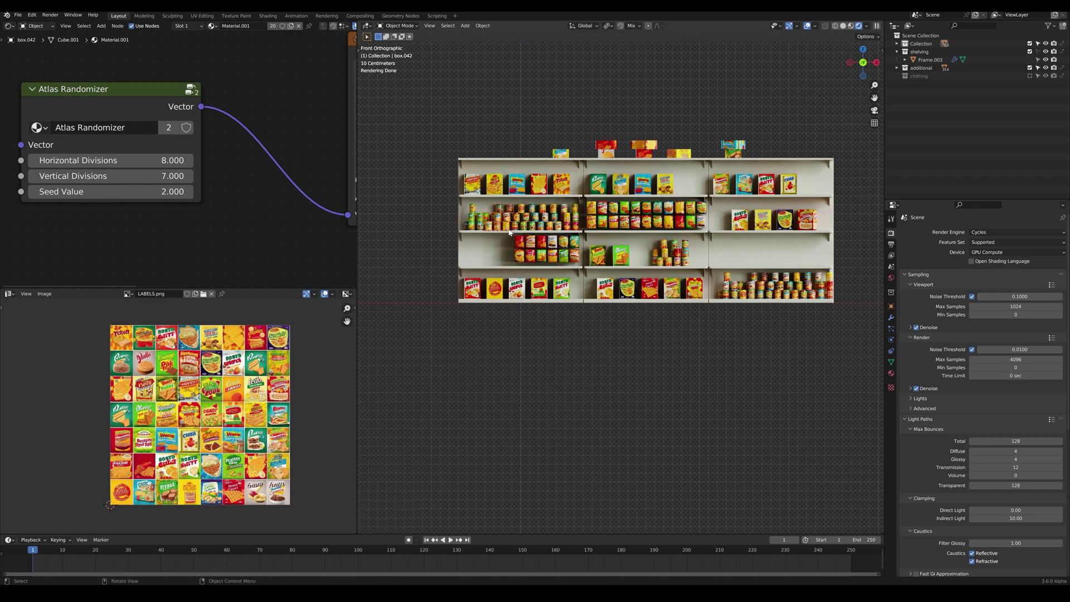
key(alt+d)
click(517, 255)
middle_drag(488, 252, 506, 263)
scroll(507, 263, up, 5)
key(g)
key(z)
click(508, 268)
- Select a single can in the first section and move it to a new spot among the third-shelf cans
click(508, 249)
click(484, 216)
key(g)
click(531, 278)
click(526, 218)
- In front view, make linked duplicates of the two-layer can block and place them on the third section's third shelf
scroll(527, 217, down, 5)
key(KP_1)
scroll(670, 190, up, 2)
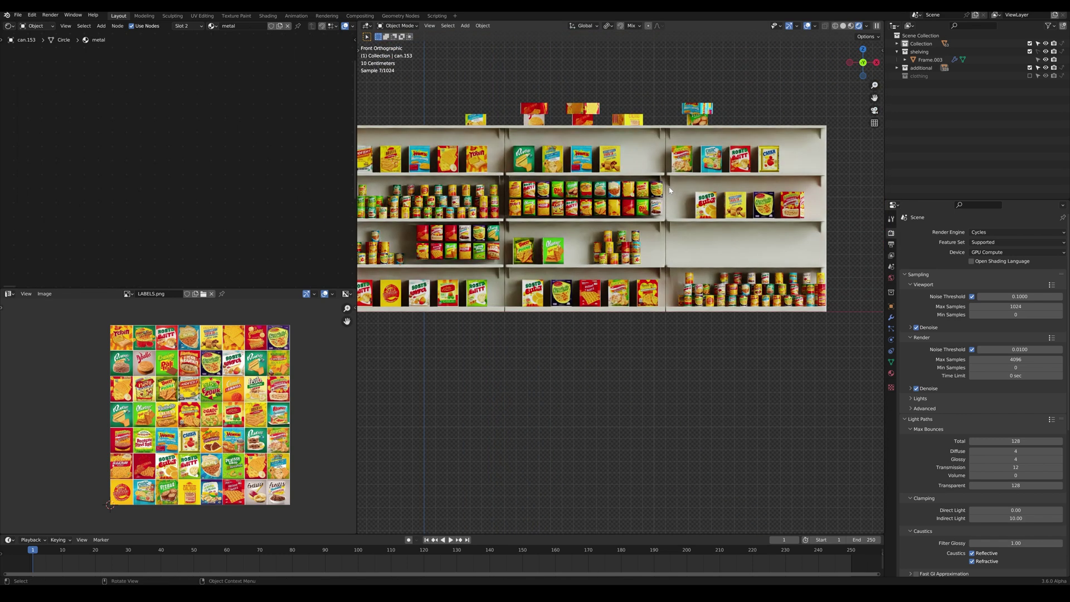
key(alt+d)
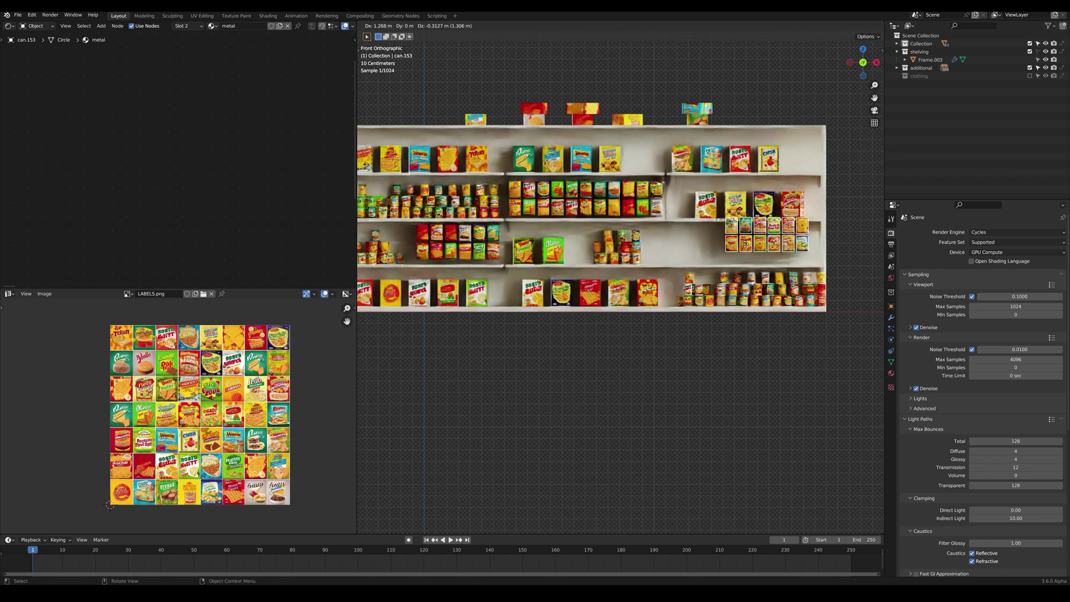
click(691, 253)
- Select boxes in the third section and make linked duplicates of them beside the cans on its third shelf
key(b)
drag(743, 168, 740, 169)
shift+middle_drag(753, 199, 648, 186)
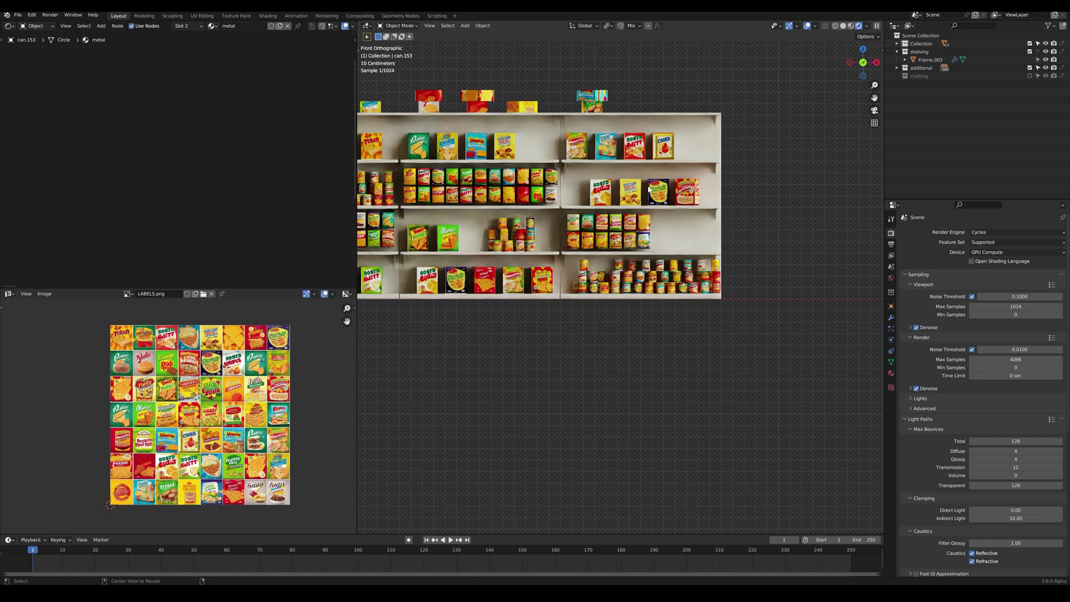
key(alt+d)
click(679, 271)
- Adjust the duplicated boxes' height along Z so they rest on the third section's third shelf, and deselect everything
middle_drag(680, 272, 568, 253)
key(g)
key(z)
click(713, 247)
key(alt+a)
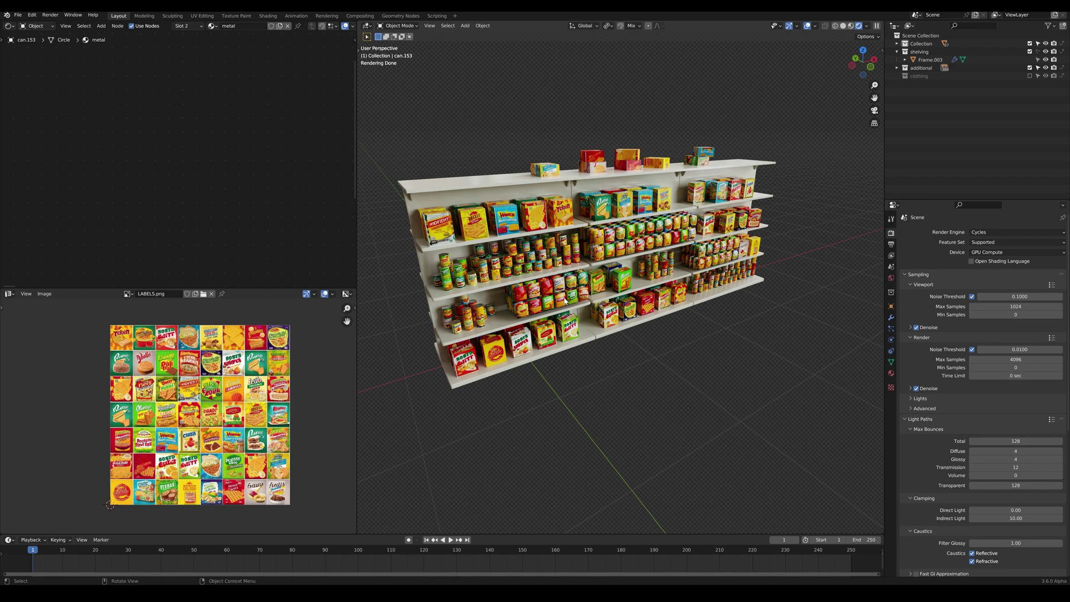
- Examine the filled shelves and the variety of product labels from several angles, close up and at a distance
middle_drag(590, 213, 538, 221)
scroll(569, 227, up, 3)
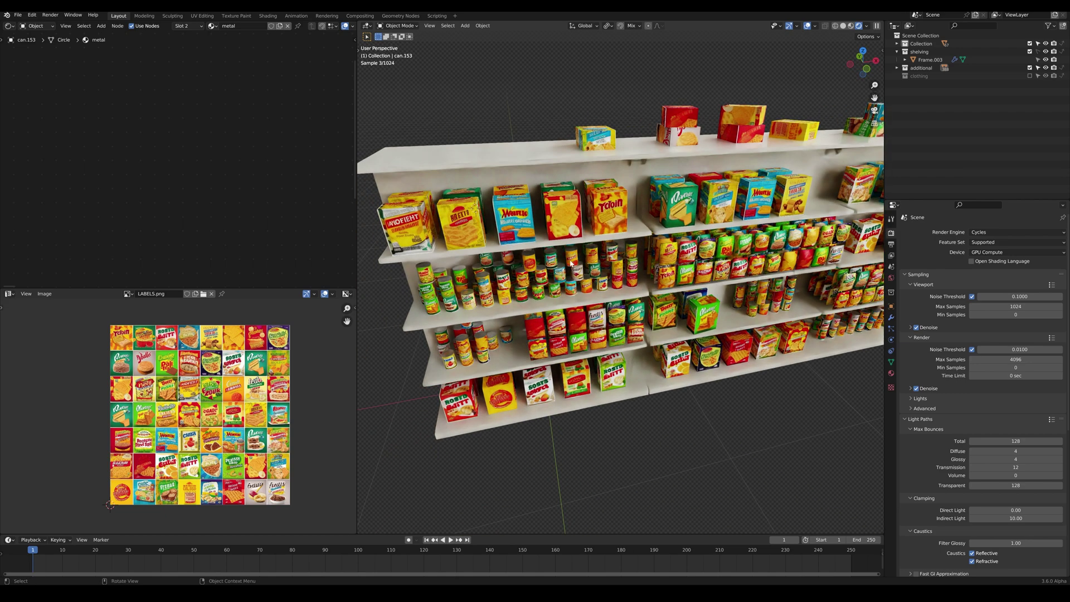
middle_drag(613, 234, 549, 231)
scroll(627, 250, down, 3)
middle_drag(672, 246, 708, 257)
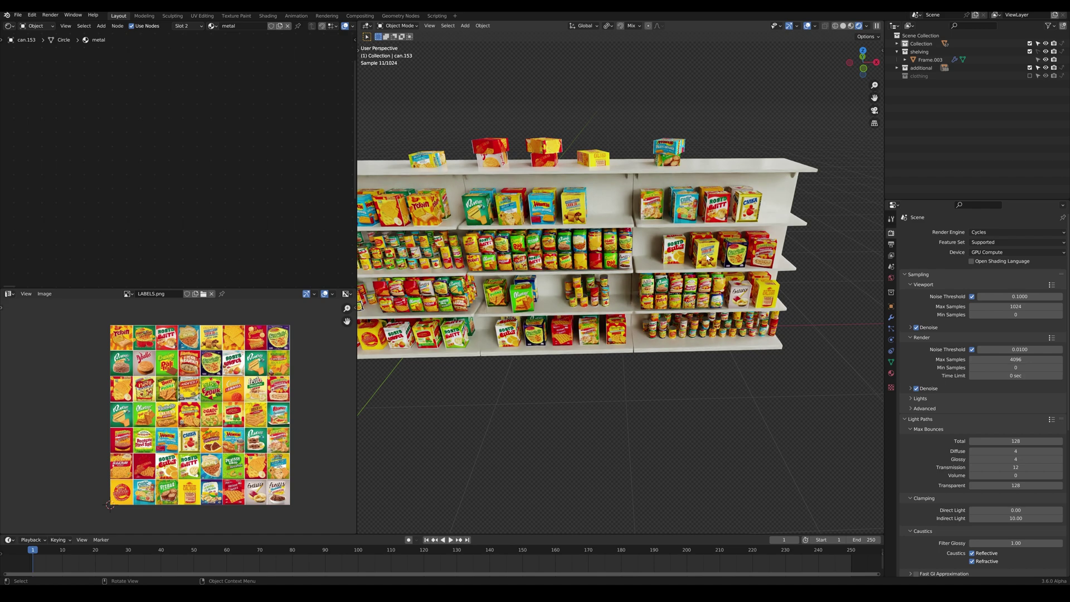
scroll(690, 262, down, 3)
middle_drag(690, 262, 615, 252)
- Select all the products on the shelves and make linked duplicates of them 4.4864 m along X
drag(757, 133, 381, 330)
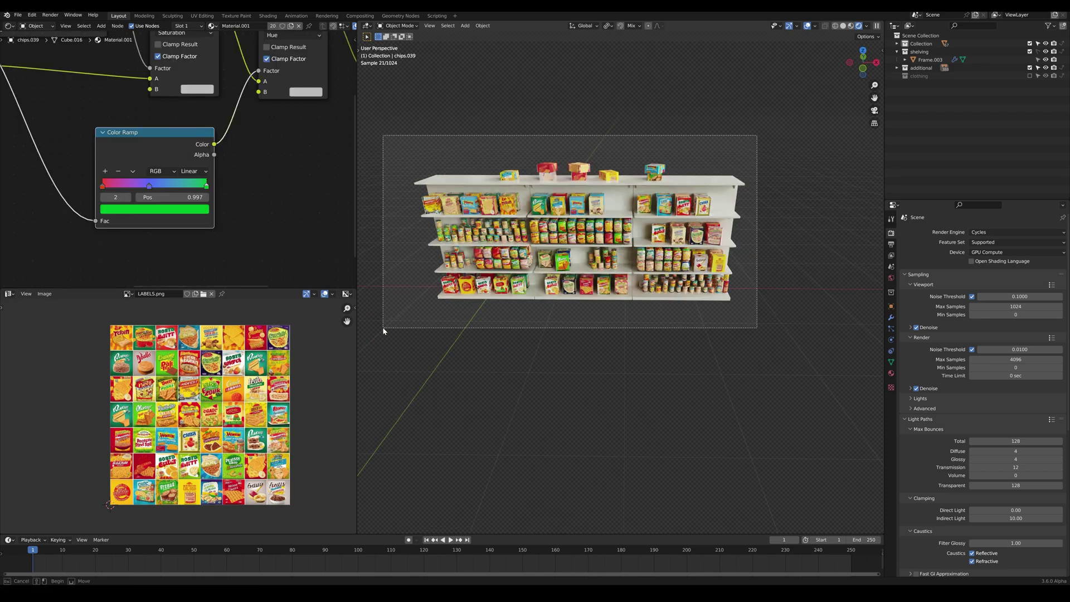
scroll(641, 250, down, 2)
shift+middle_drag(641, 250, 537, 250)
key(shift+d)
key(x)
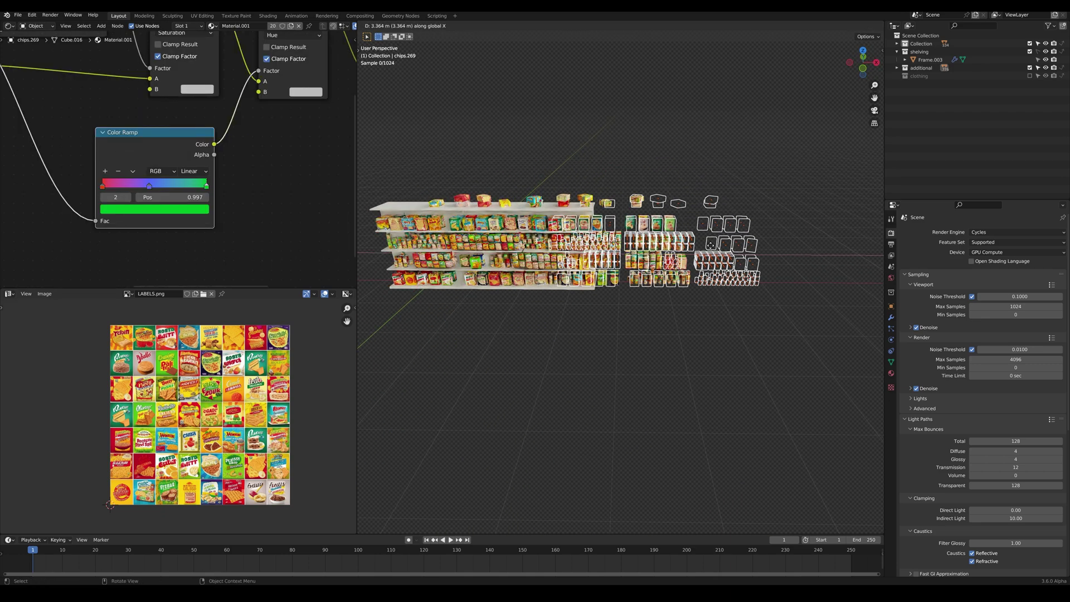
click(759, 239)
middle_drag(759, 240, 570, 244)
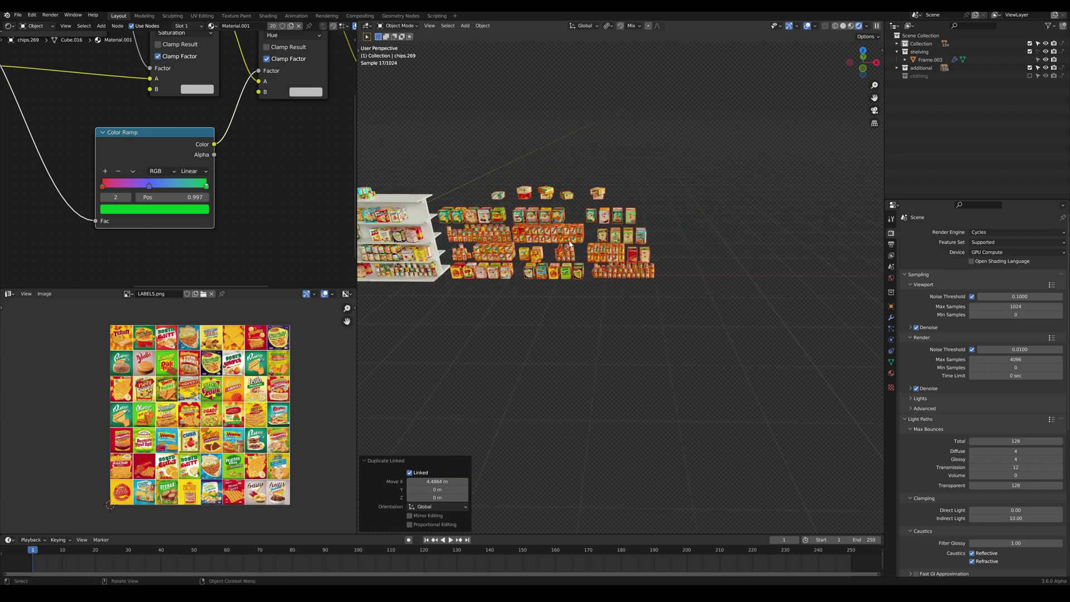
- Make another set of linked product duplicates along X, repeat the duplication into a long row, deselect everything and view the row from the front
key(x)
click(812, 243)
middle_drag(702, 249, 651, 234)
key(shift+r)
key(alt+a)
scroll(756, 238, down, 4)
scroll(650, 233, up, 6)
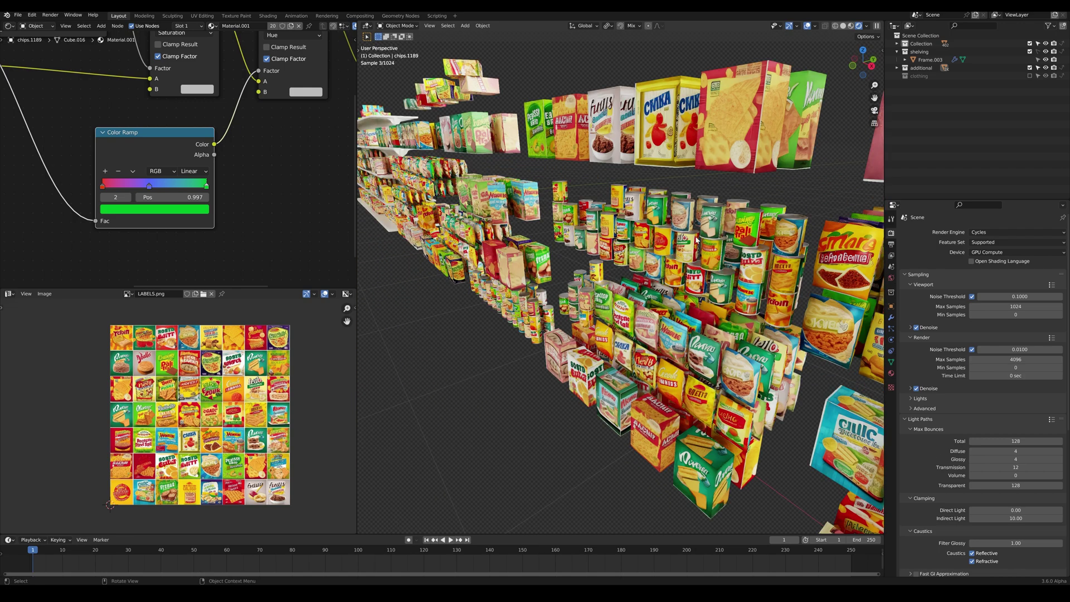
scroll(651, 233, down, 3)
key(KP_1)
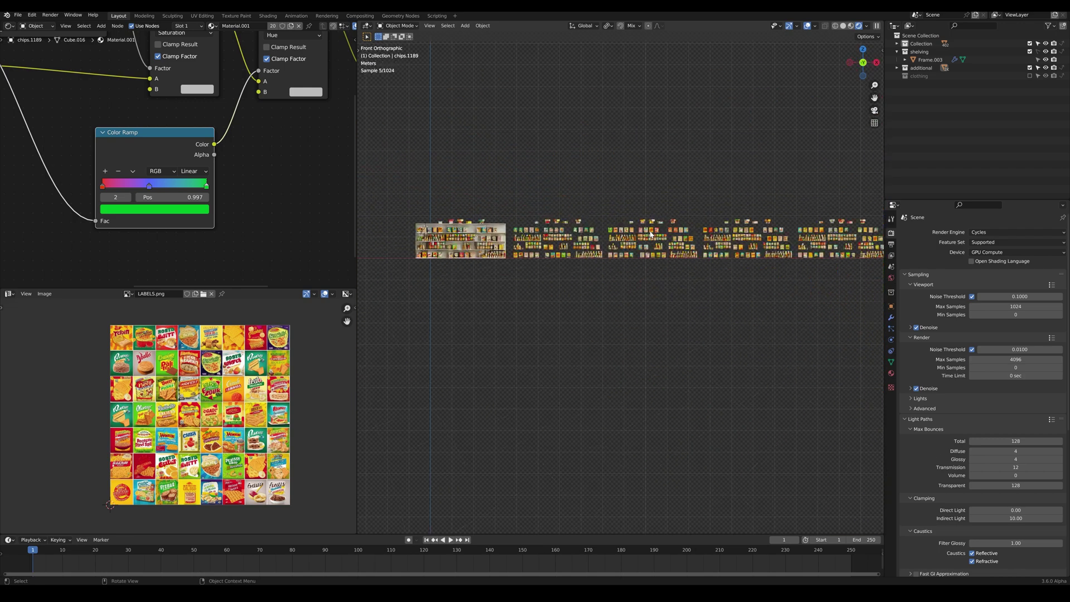
- Select all the duplicated product sets beyond the shelving unit and delete them, keeping only the originals on the shelves
scroll(660, 239, down, 3)
drag(875, 179, 585, 316)
key(Delete)
scroll(630, 217, up, 5)
middle_drag(630, 217, 563, 252)
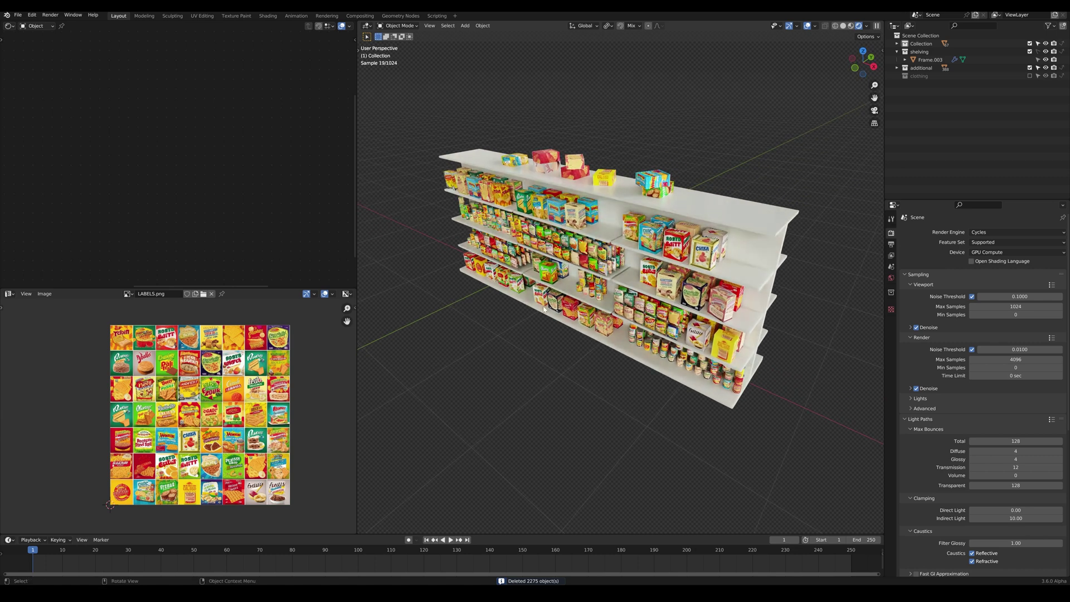
- Switch to clothing.psd in Photoshop and apply a new cyan guide layout with 5 columns and 5 rows
mouse_move(464, 593)
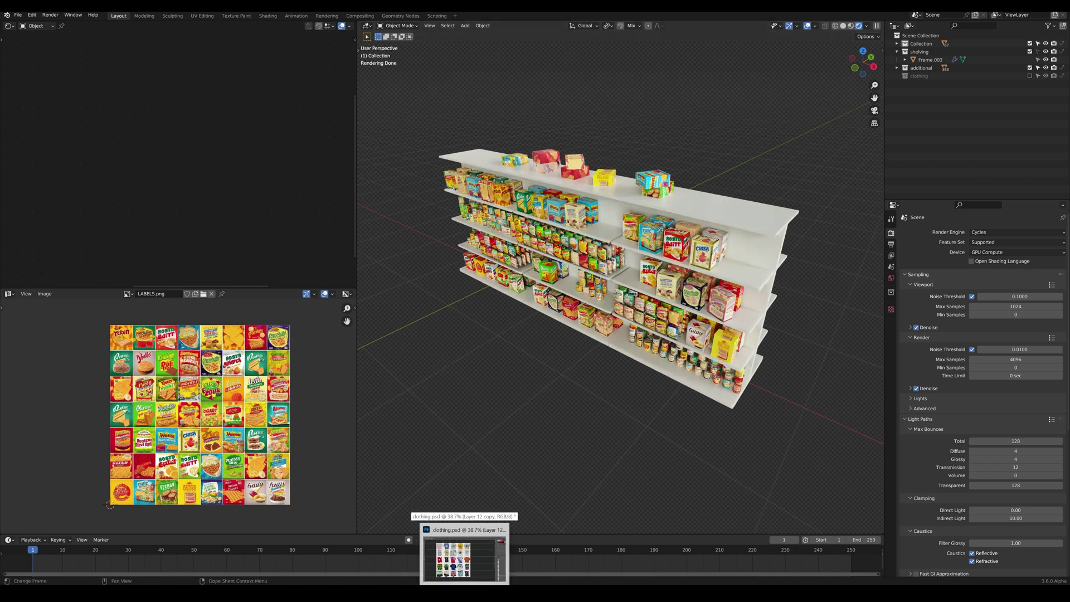
click(464, 555)
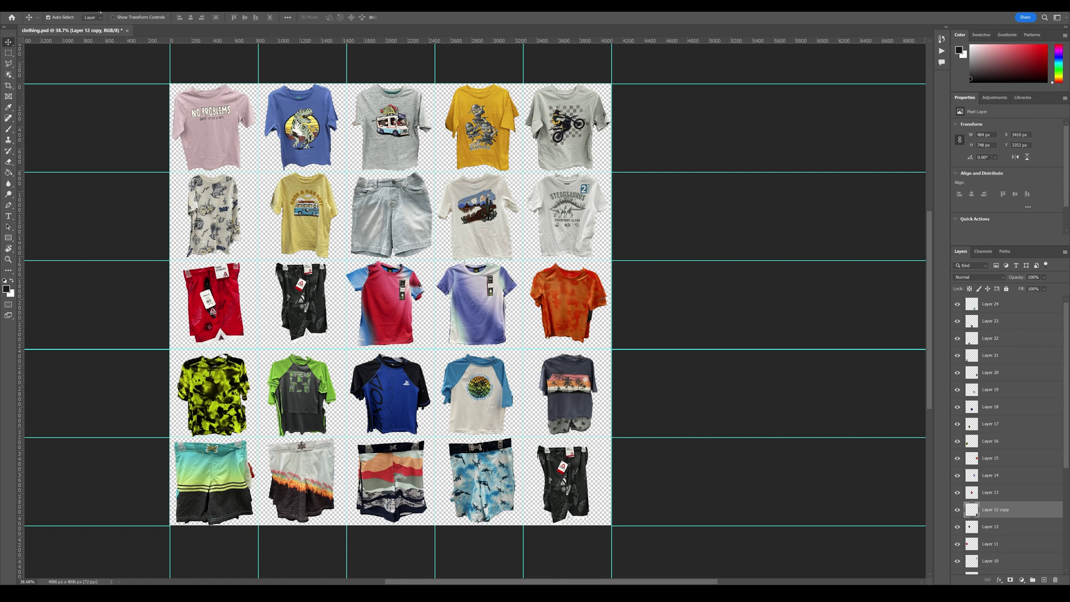
click(154, 11)
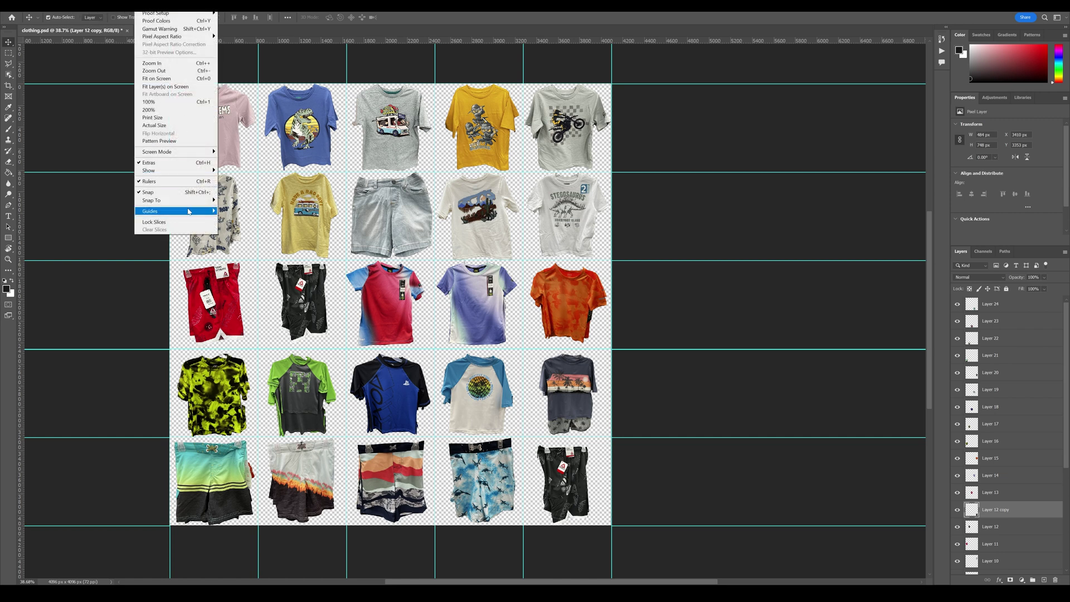
mouse_move(190, 211)
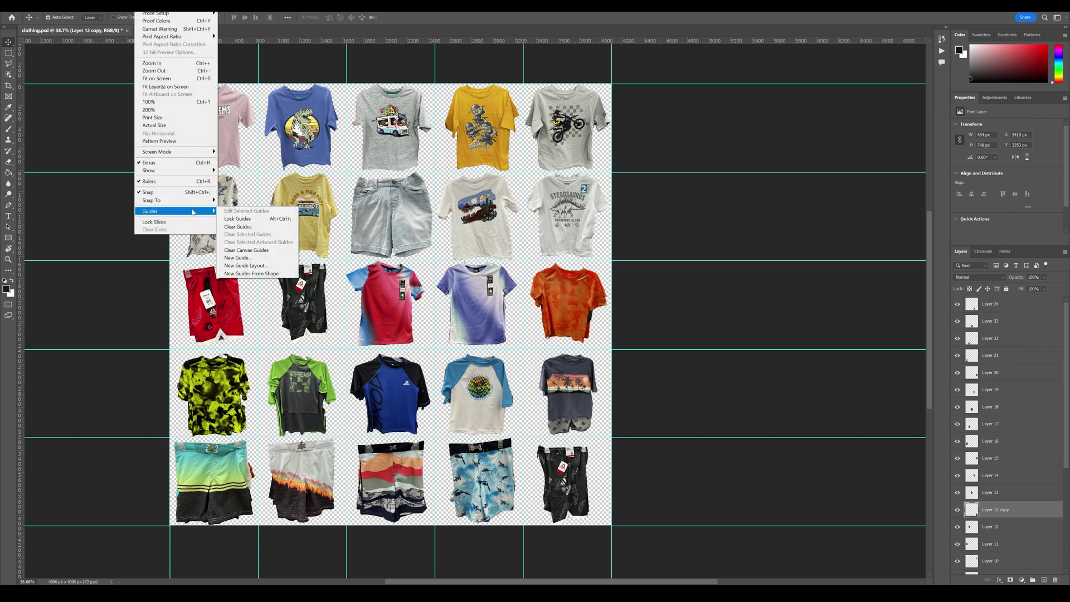
click(281, 267)
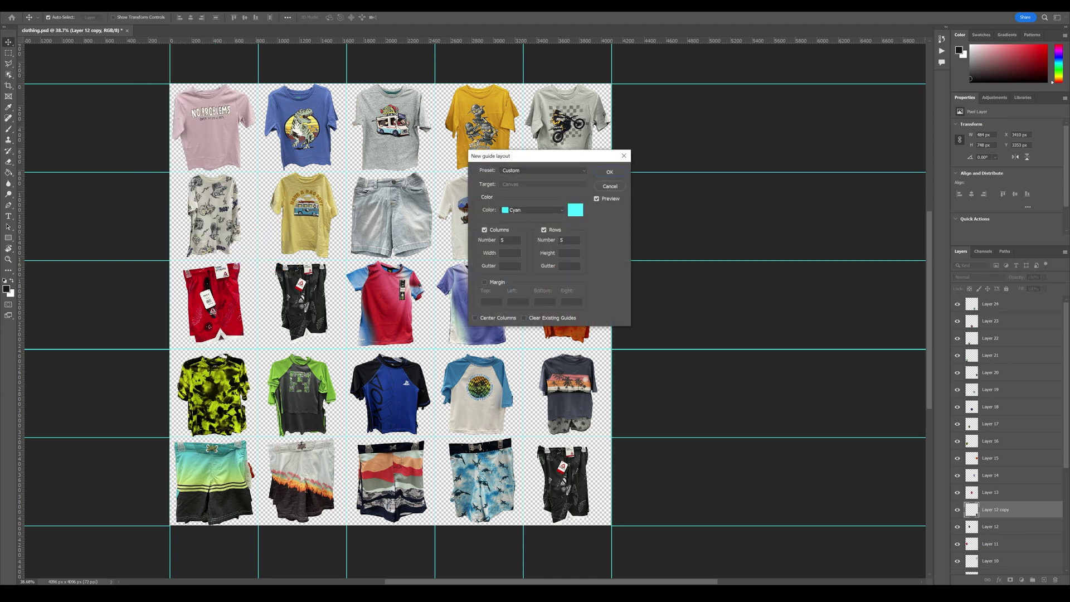
click(610, 172)
- Return to Blender, enable the clothing collection and select its shirt plane beside the shelving
middle_drag(583, 223, 613, 213)
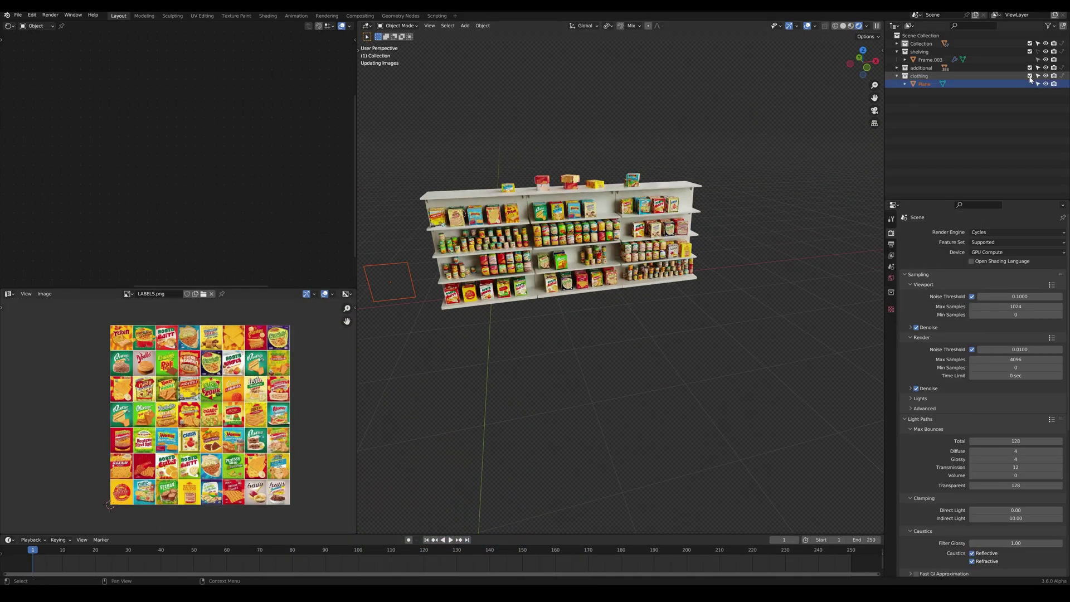
shift+middle_drag(388, 278, 593, 228)
scroll(588, 254, up, 5)
scroll(612, 240, up, 2)
click(588, 229)
- Move the Atlas Randomizer node slightly lower beside the shirts.png texture node in the shirt plane's material
scroll(110, 111, down, 6)
middle_drag(84, 115, 205, 124)
scroll(139, 103, up, 4)
middle_drag(158, 162, 154, 104)
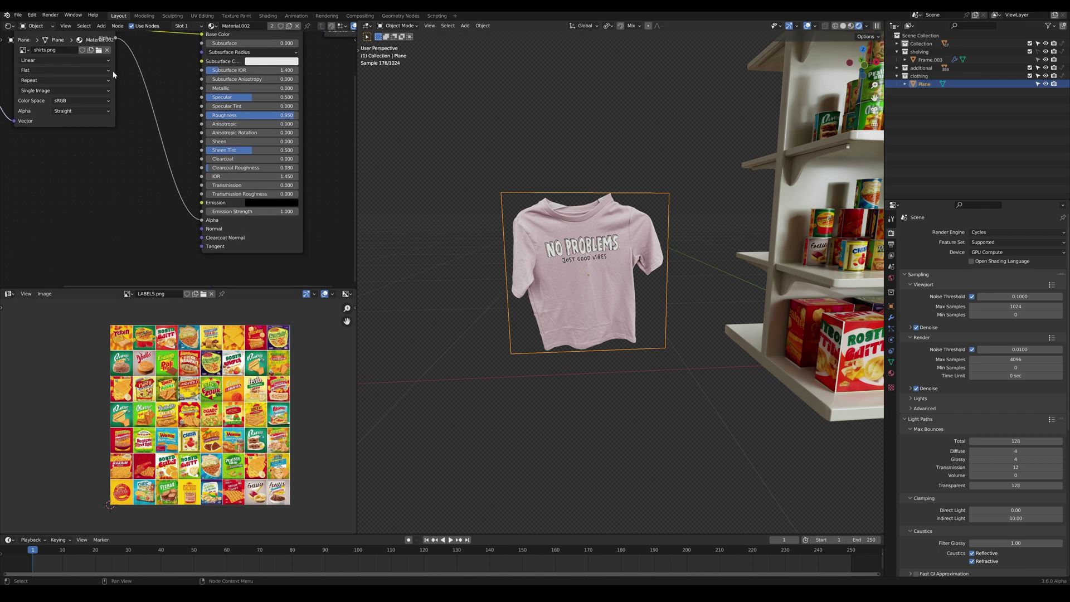
middle_drag(444, 228, 672, 194)
scroll(120, 143, down, 4)
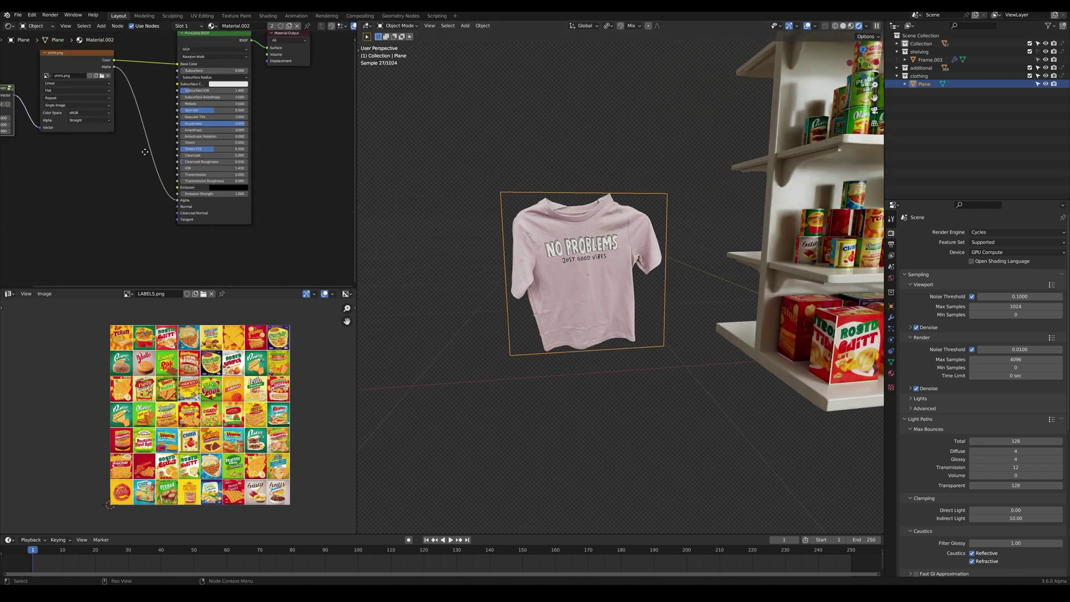
middle_drag(125, 145, 262, 189)
scroll(149, 127, up, 6)
drag(109, 135, 117, 164)
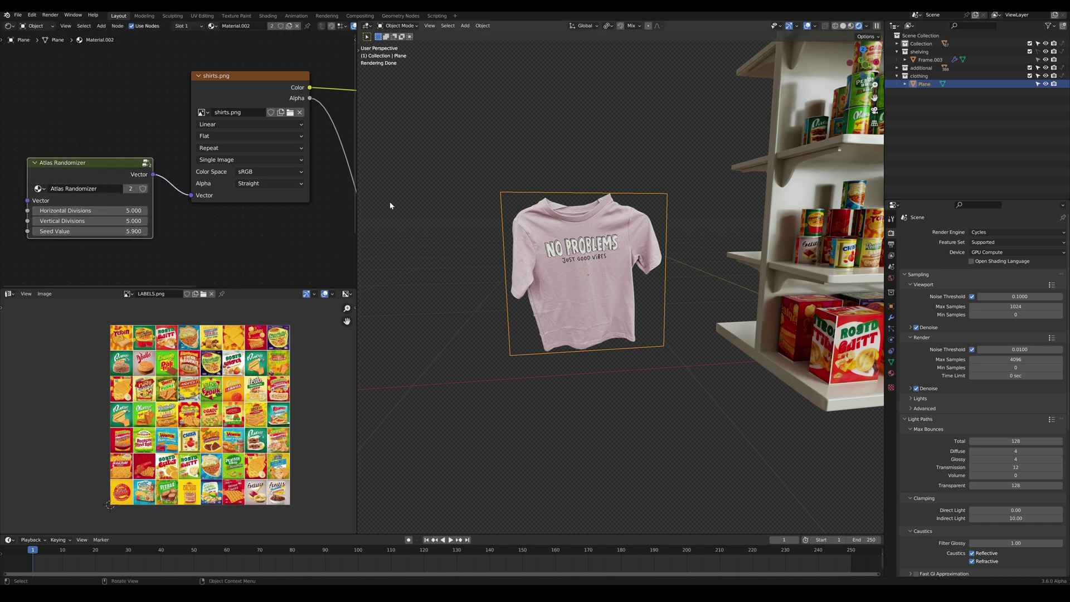
- Make a linked duplicate of the shirt plane 0.16253 m along Y and repeat it to form a row of seven
scroll(588, 250, down, 4)
middle_drag(597, 250, 697, 263)
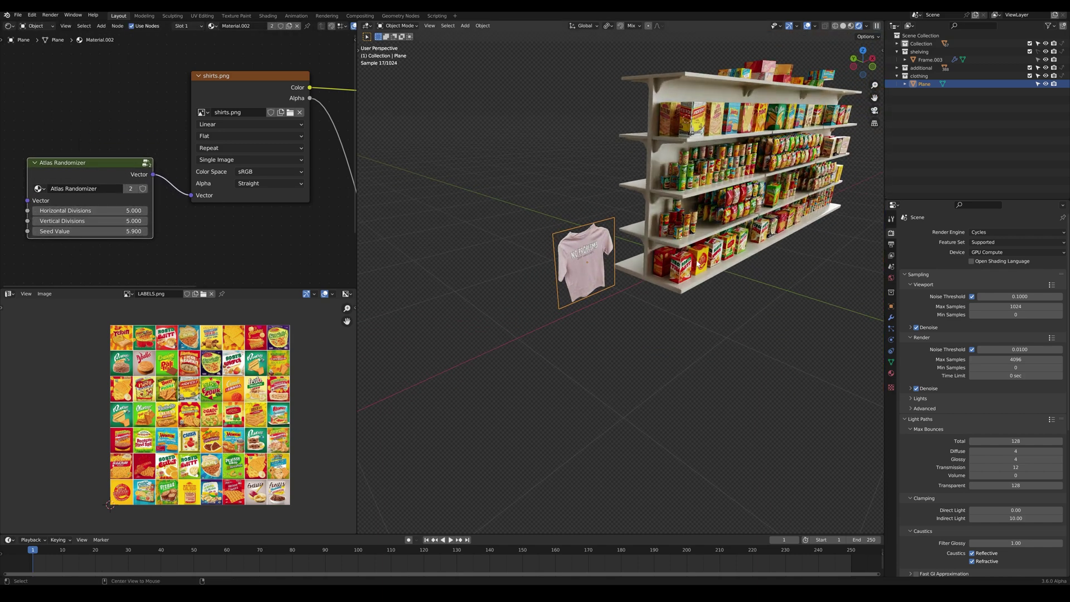
key(shift+d)
click(683, 259)
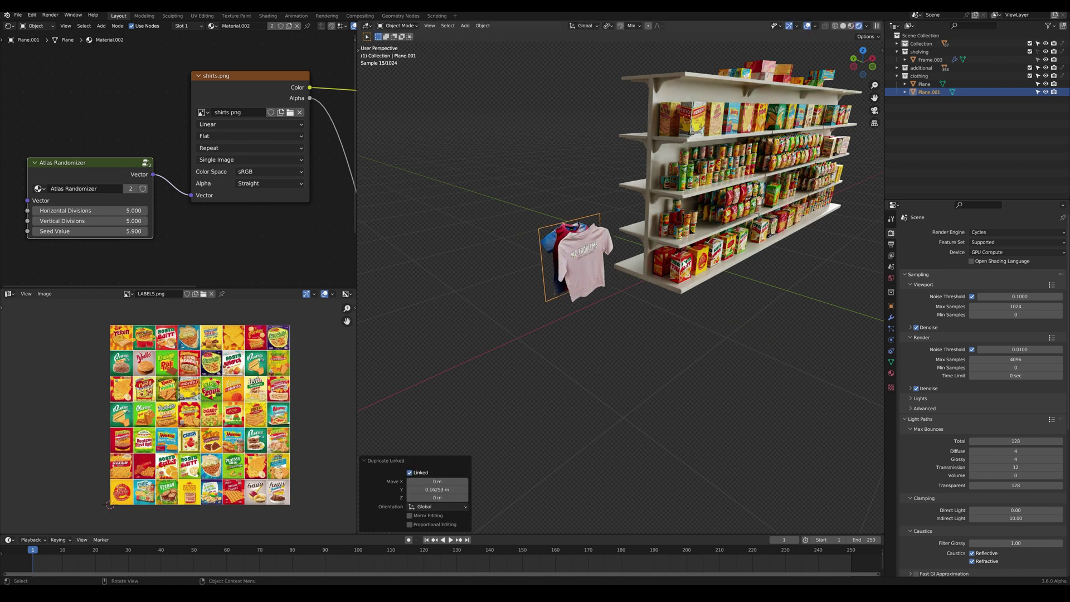
middle_drag(559, 249, 523, 239)
- Select the row of shirts, make linked duplicates of it -0.55819 m along X and repeat until there are four rows
drag(503, 190, 607, 280)
key(alt+d)
key(x)
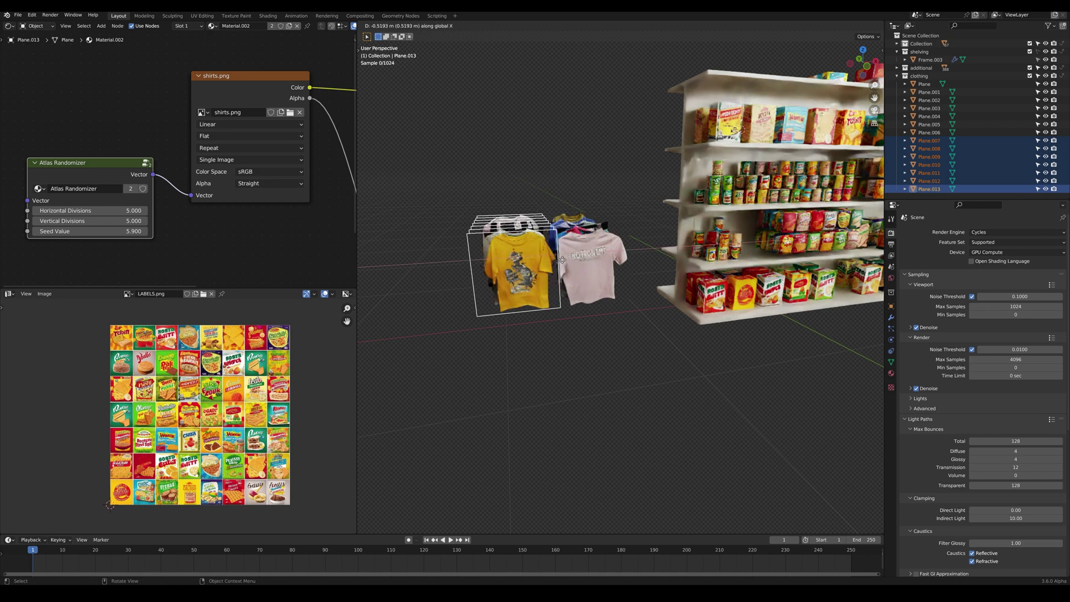
click(568, 259)
key(shift+r)
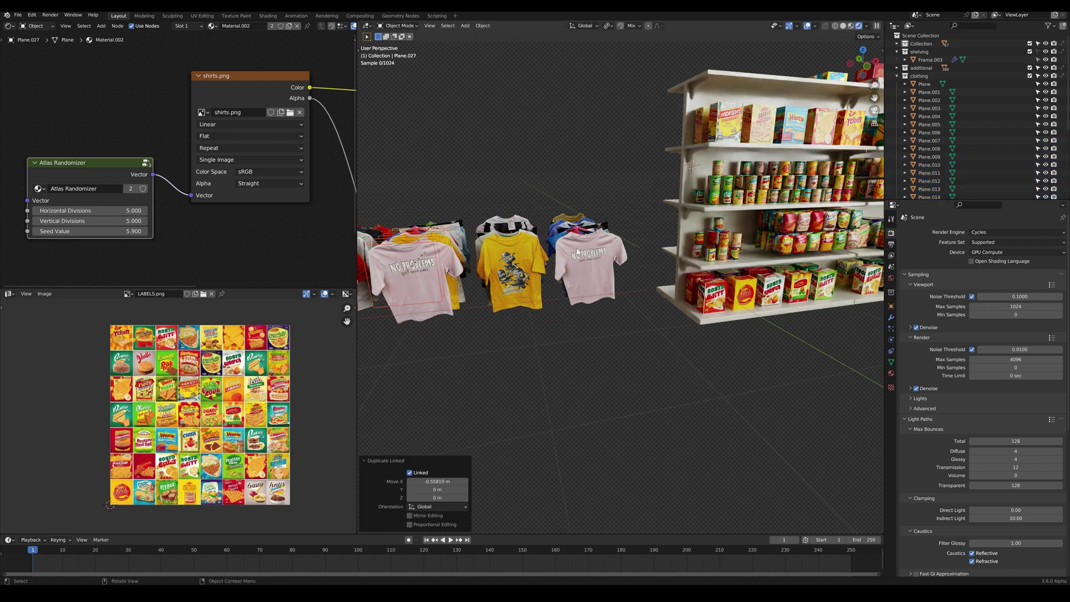
- Select all the clothing planes, make linked duplicates of them 0.67543 m up along Z and repeat for a third tier
middle_drag(576, 252, 550, 250)
scroll(550, 251, down, 2)
drag(605, 177, 585, 194)
drag(430, 269, 432, 269)
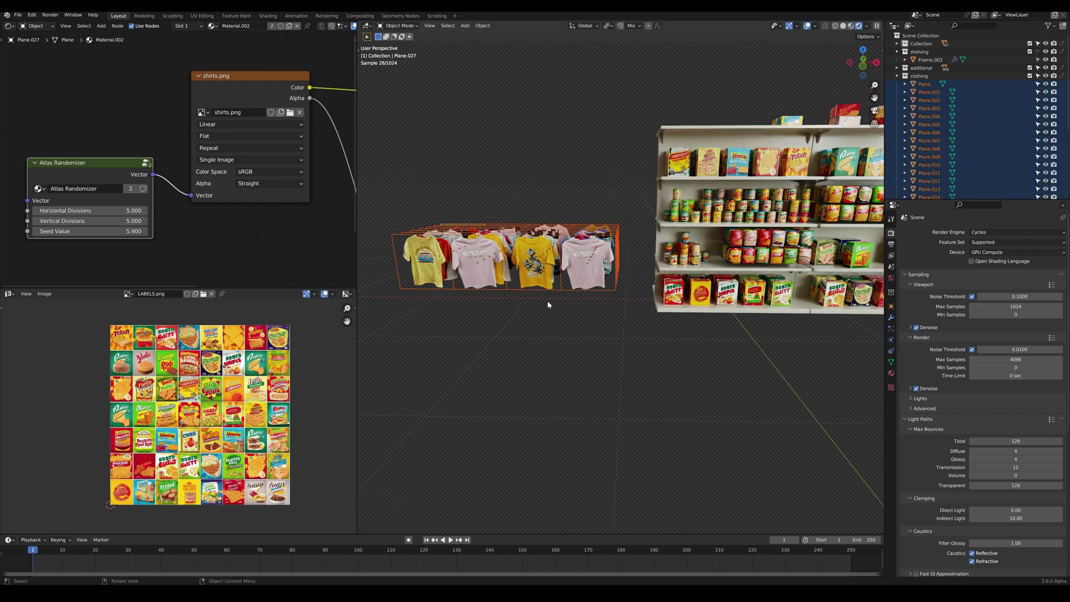
key(shift+d)
key(z)
click(563, 252)
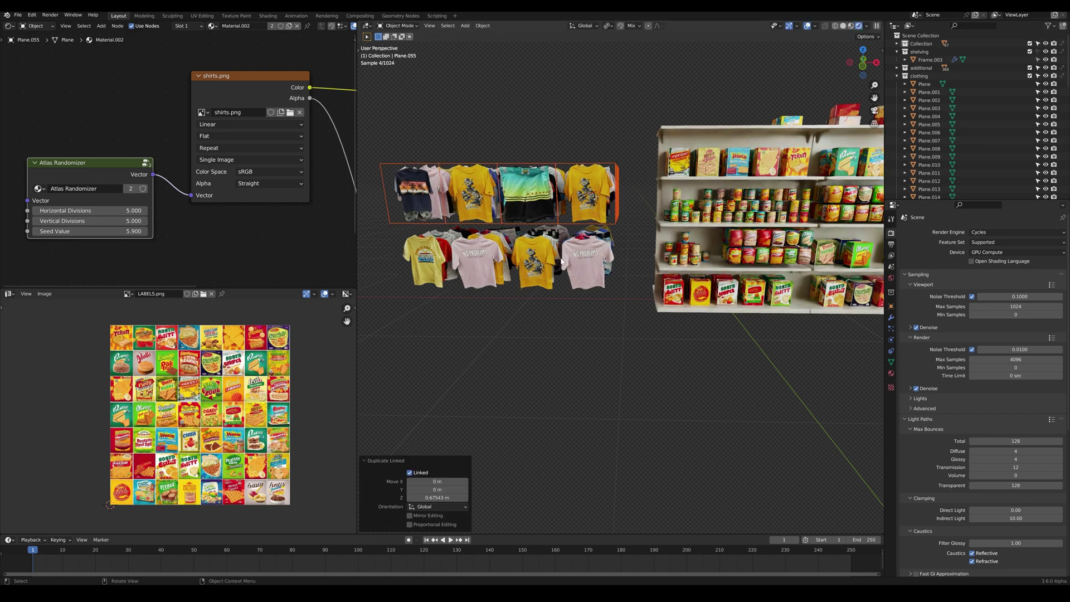
- Select the two clothing columns farthest from the shelving and repeat linked duplicates of them -1.2021 m along X
middle_drag(567, 241, 573, 264)
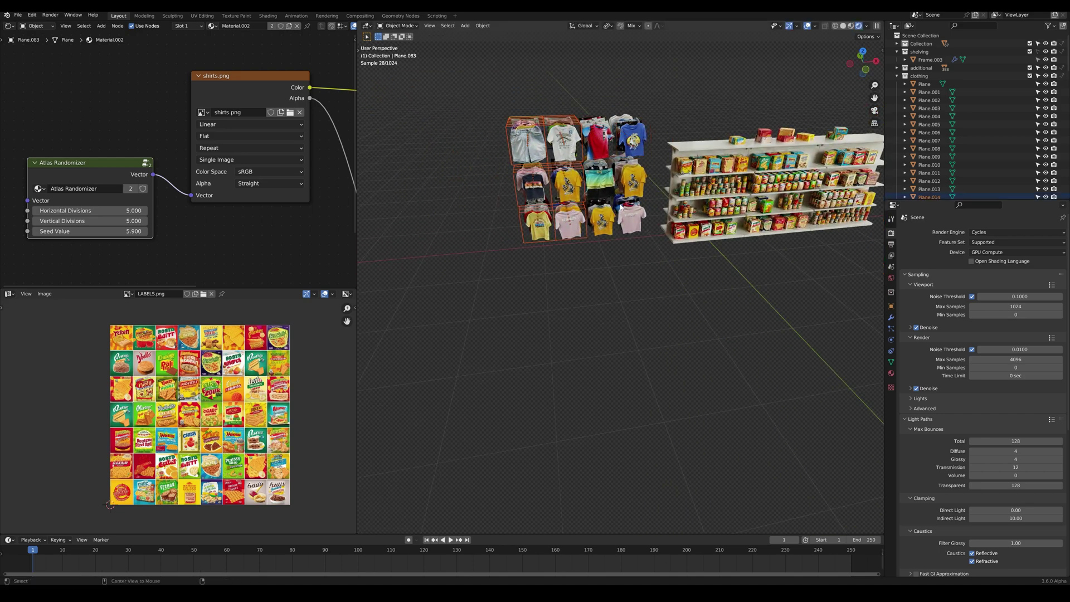
key(alt+d)
key(x)
click(561, 204)
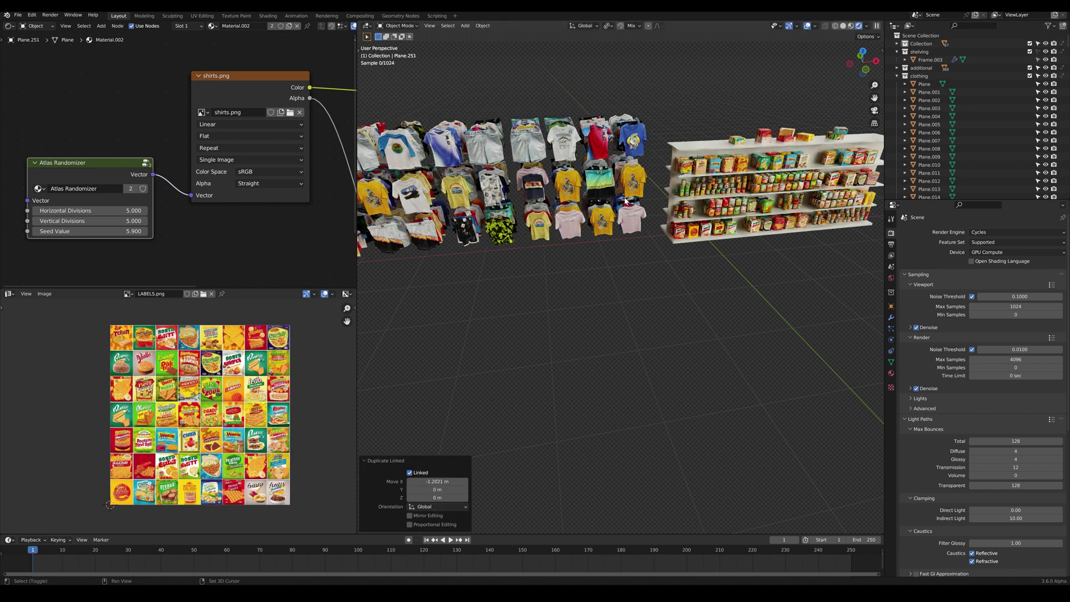
- Examine the variety of randomized shirts and shorts in the clothing display from several angles, close up and at a distance
middle_drag(595, 184, 658, 185)
scroll(540, 184, up, 5)
scroll(667, 214, up, 3)
scroll(657, 184, up, 8)
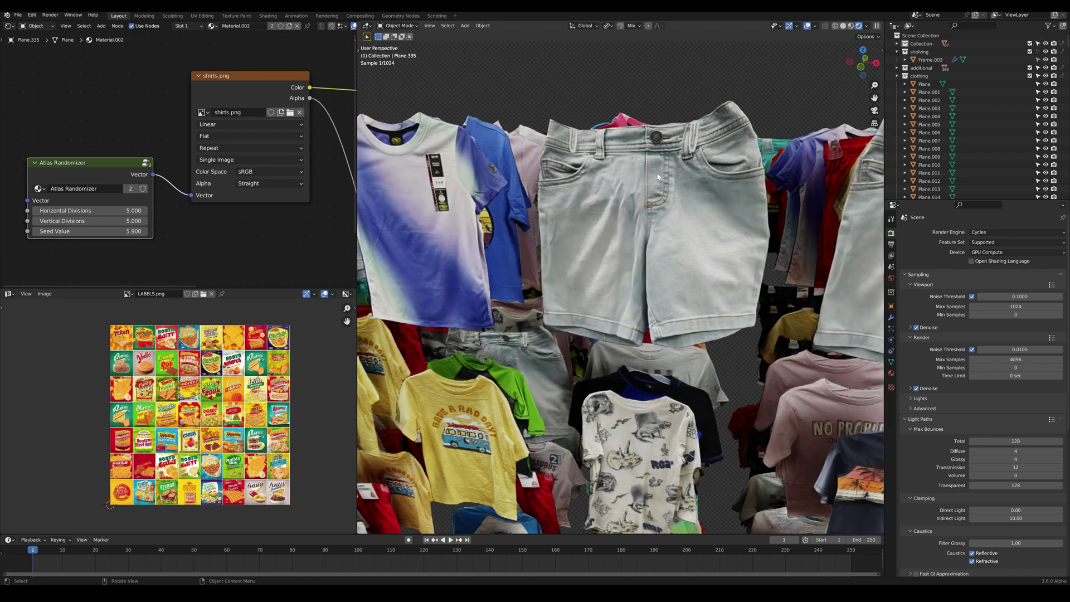
middle_drag(657, 176, 636, 182)
scroll(637, 183, down, 3)
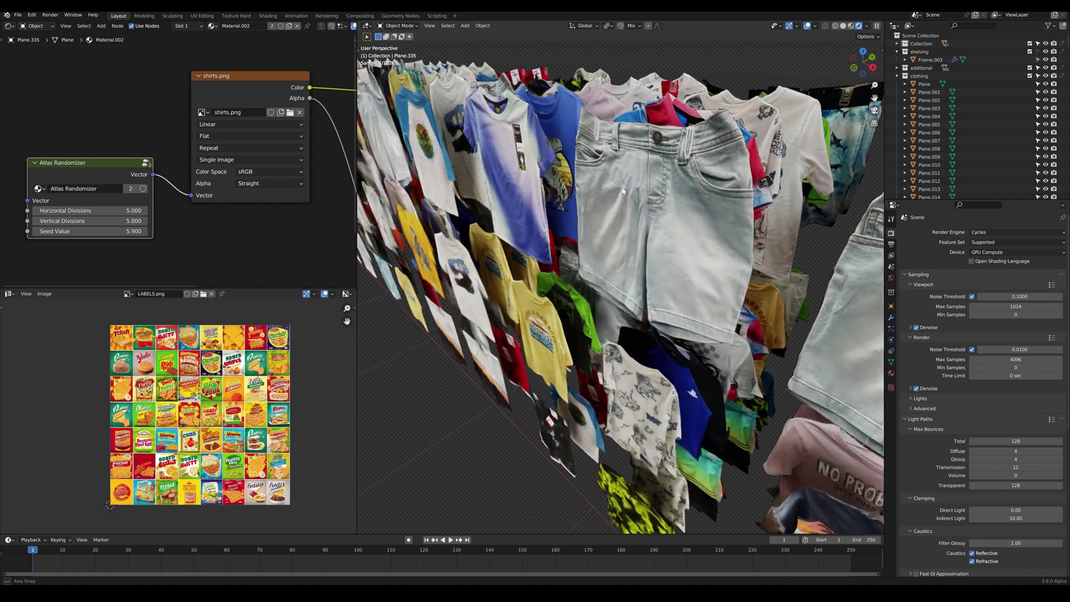
scroll(581, 220, down, 4)
scroll(581, 219, down, 4)
middle_drag(580, 220, 667, 211)
scroll(687, 199, up, 3)
scroll(640, 173, up, 4)
scroll(643, 205, down, 4)
scroll(647, 184, down, 3)
- Select part of the clothing display, inspect its planes in solid shading, deselect them and return to rendered shading
drag(632, 138, 511, 273)
key(z)
click(642, 220)
middle_drag(639, 209, 557, 217)
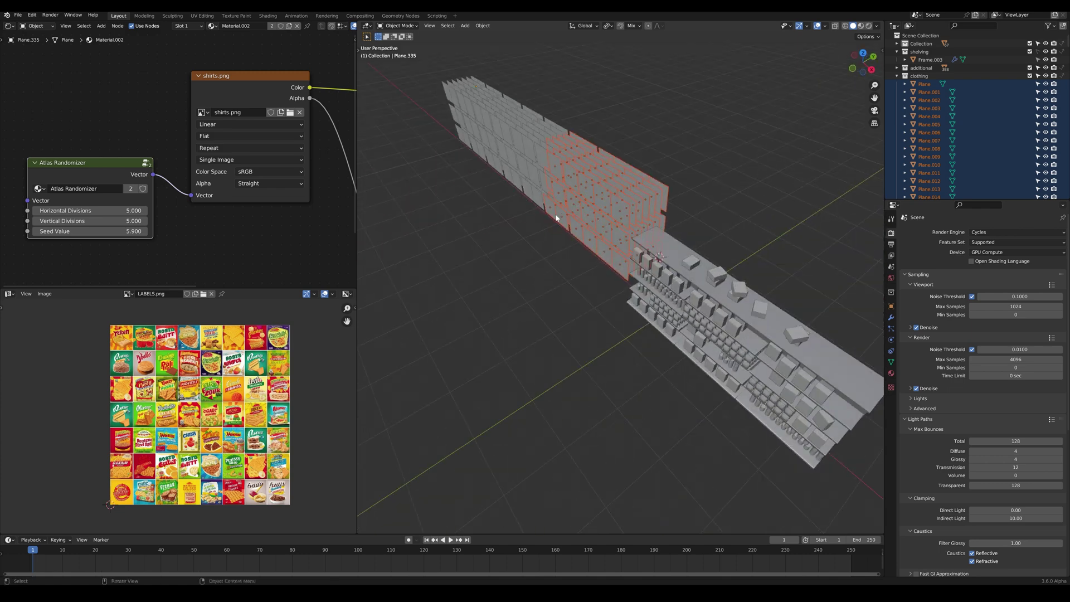
key(alt+a)
scroll(589, 179, up, 3)
mouse_move(589, 179)
middle_down()
mouse_move(621, 168)
mouse_move(627, 243)
middle_up()
click(626, 151)
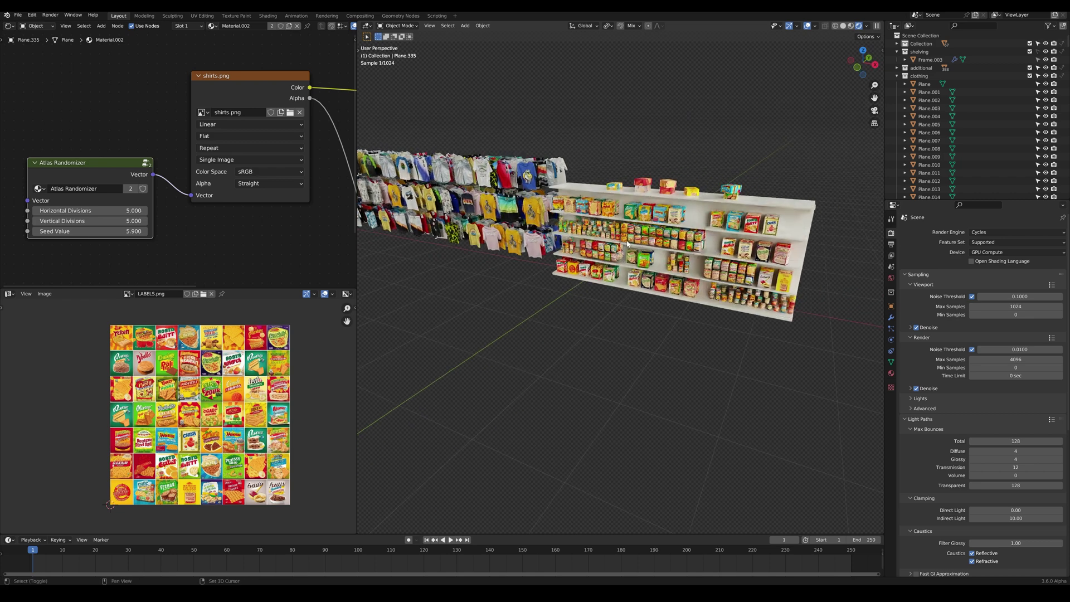